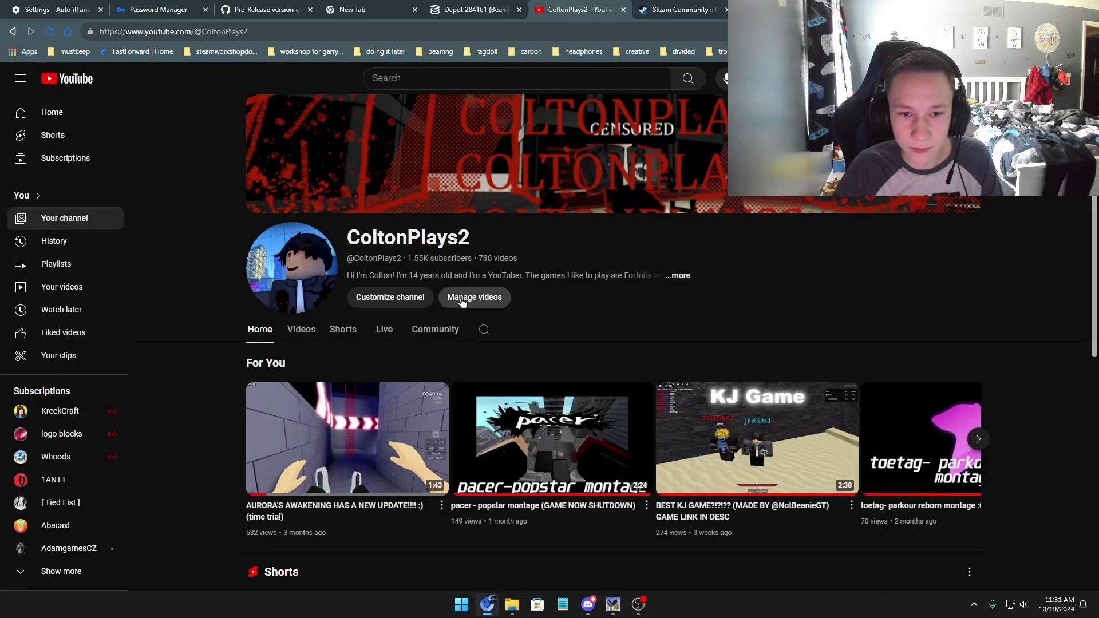
- Open the channel's video manager, search its content for 1V1 and open the video "playing 1v1.lol! (NEW UPDATE)"
{"action": "left_click", "coordinate": [461, 298]}
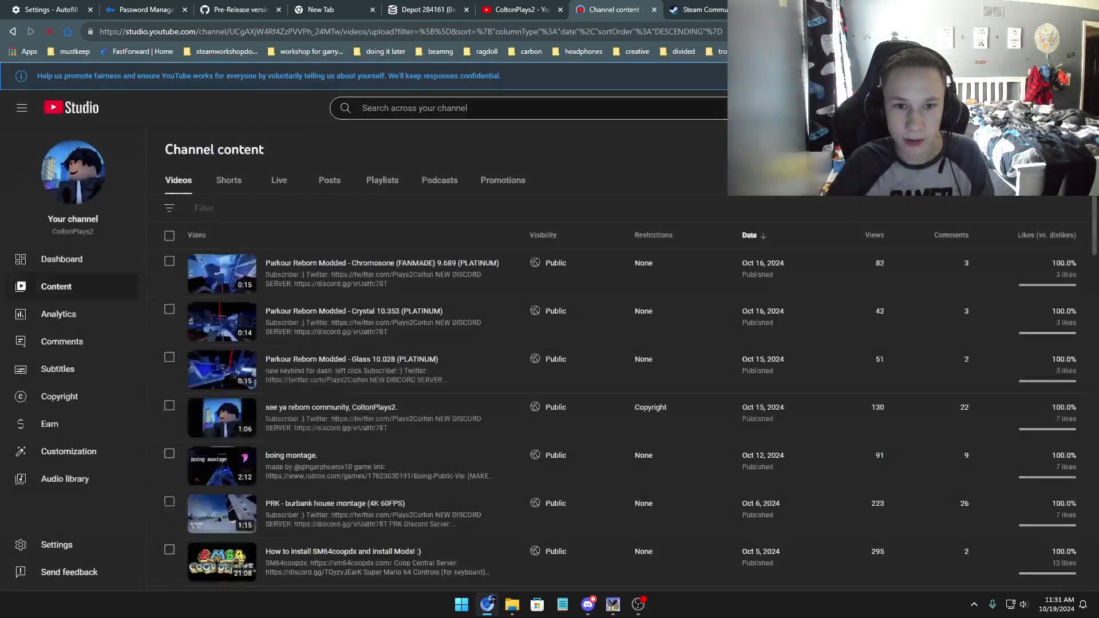
{"action": "left_click", "coordinate": [522, 109]}
{"action": "type", "text": "1`V"}
{"action": "type", "text": "1V1"}
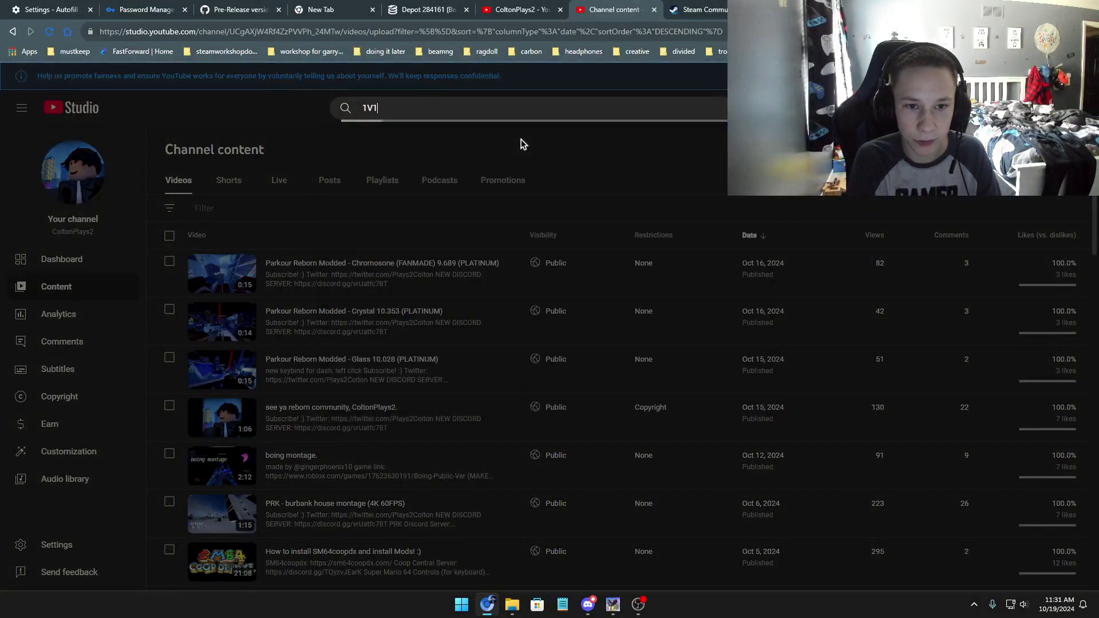
{"action": "left_click", "coordinate": [490, 185]}
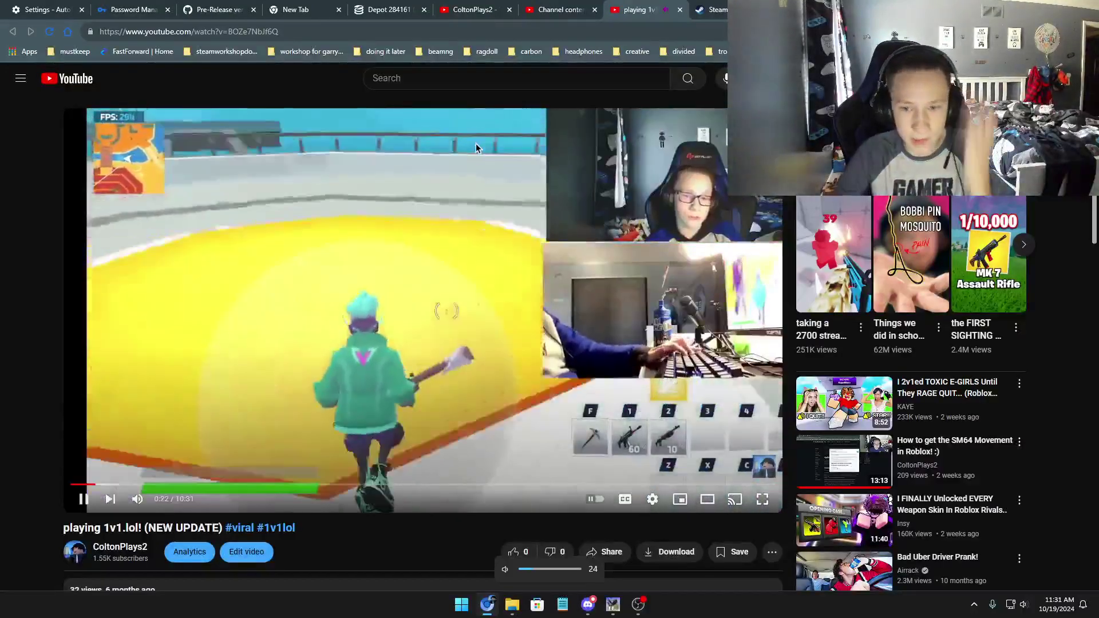
- Pause the 1v1.lol video and look over its page
{"action": "left_click", "coordinate": [535, 259]}
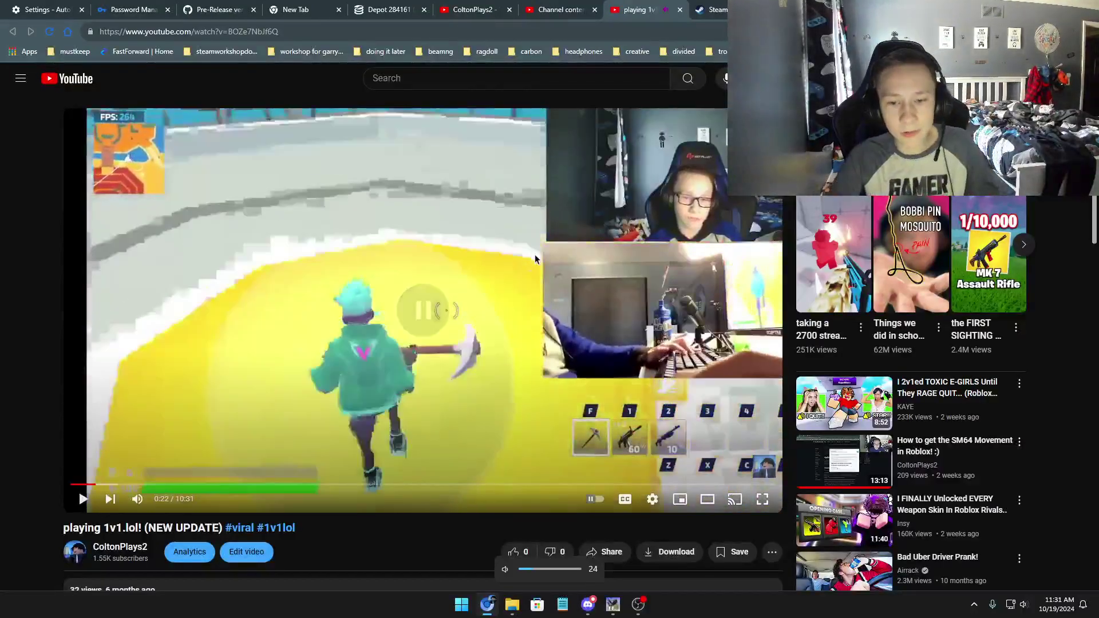
{"action": "scroll", "coordinate": [387, 500], "scroll_direction": "down", "scroll_amount": 5}
{"action": "scroll", "coordinate": [387, 479], "scroll_direction": "up", "scroll_amount": 5}
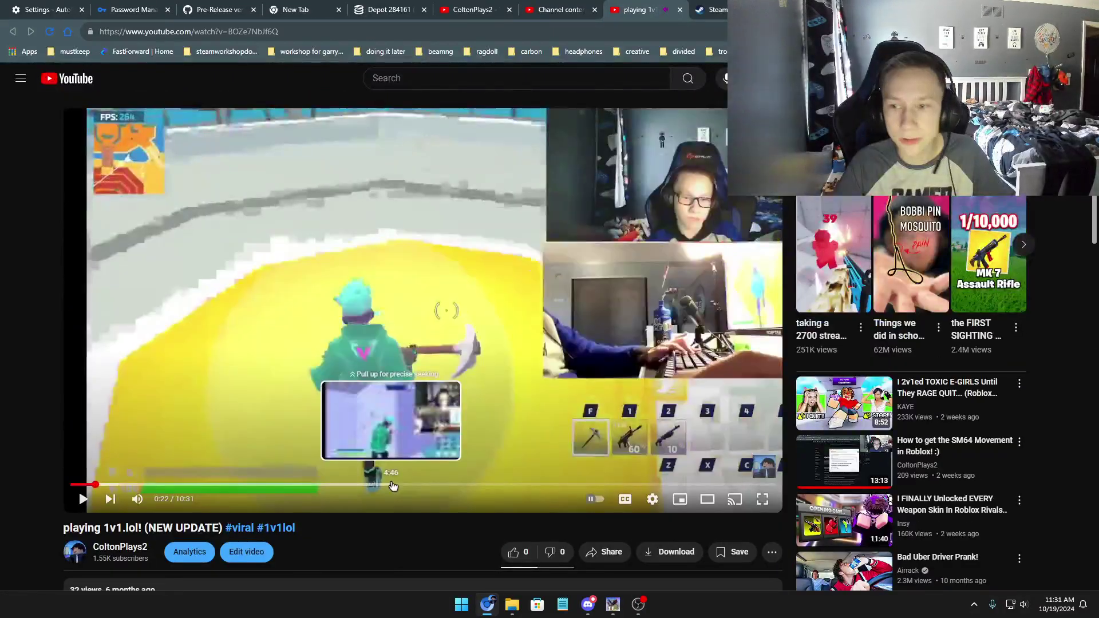
- Switch to the running 1v1.LOL game and try out the pickaxe, walls, floors, ramps and roof pieces
{"action": "left_click", "coordinate": [613, 603]}
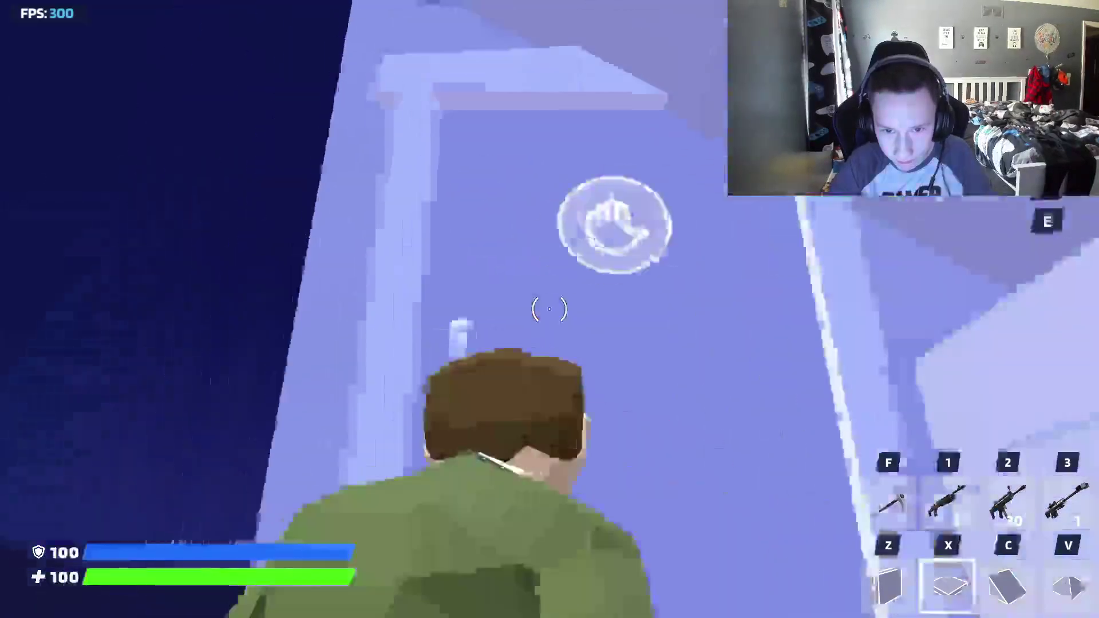
{"action": "key", "text": "f"}
{"action": "key", "text": "x"}
{"action": "key", "text": "f"}
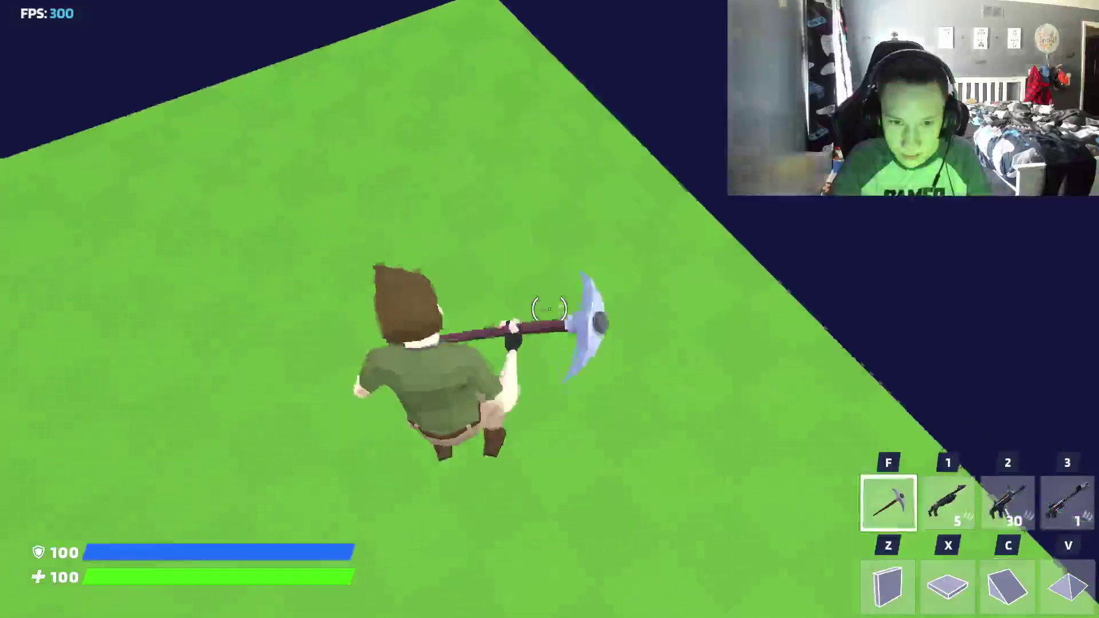
{"action": "key", "text": "c"}
{"action": "left_click", "coordinate": [550, 309]}
{"action": "key", "text": "x"}
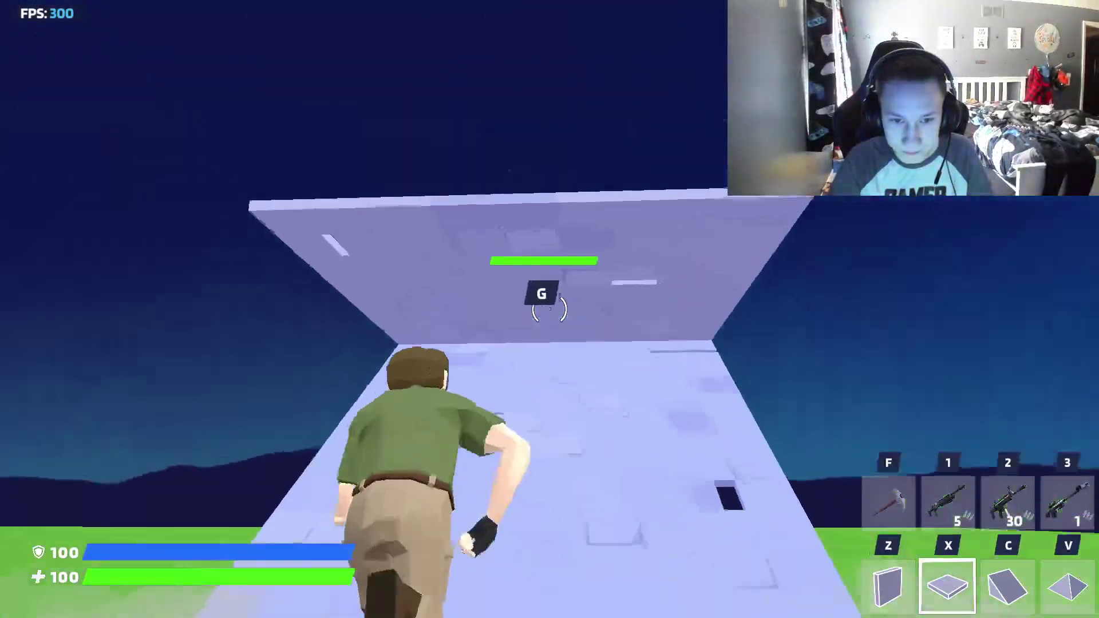
{"action": "key", "text": "z"}
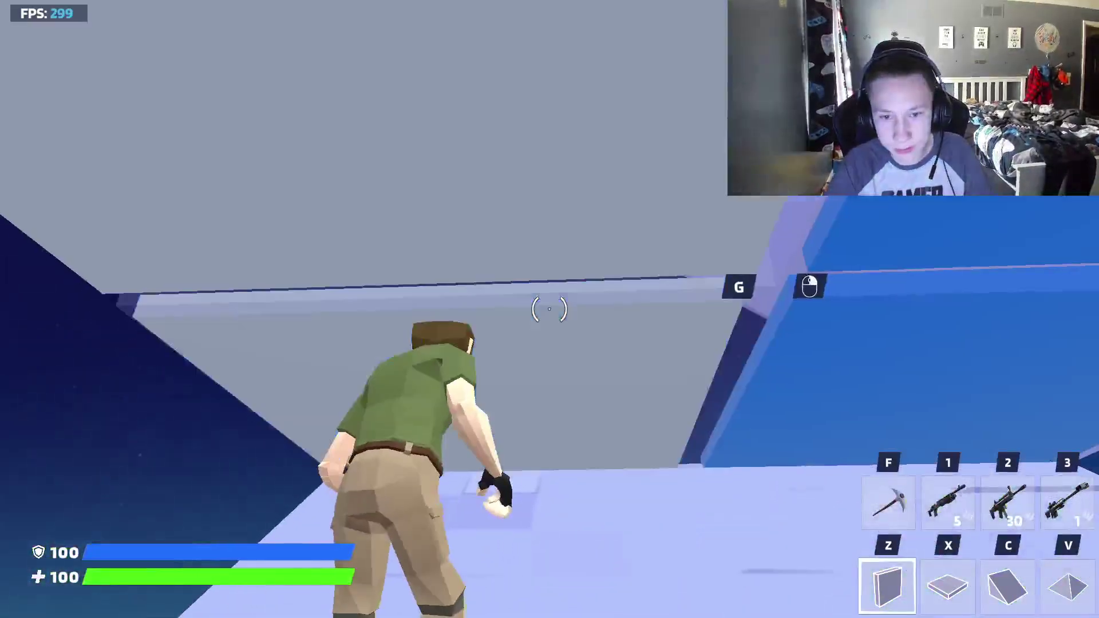
{"action": "key", "text": "x"}
{"action": "key", "text": "z"}
{"action": "key", "text": "c"}
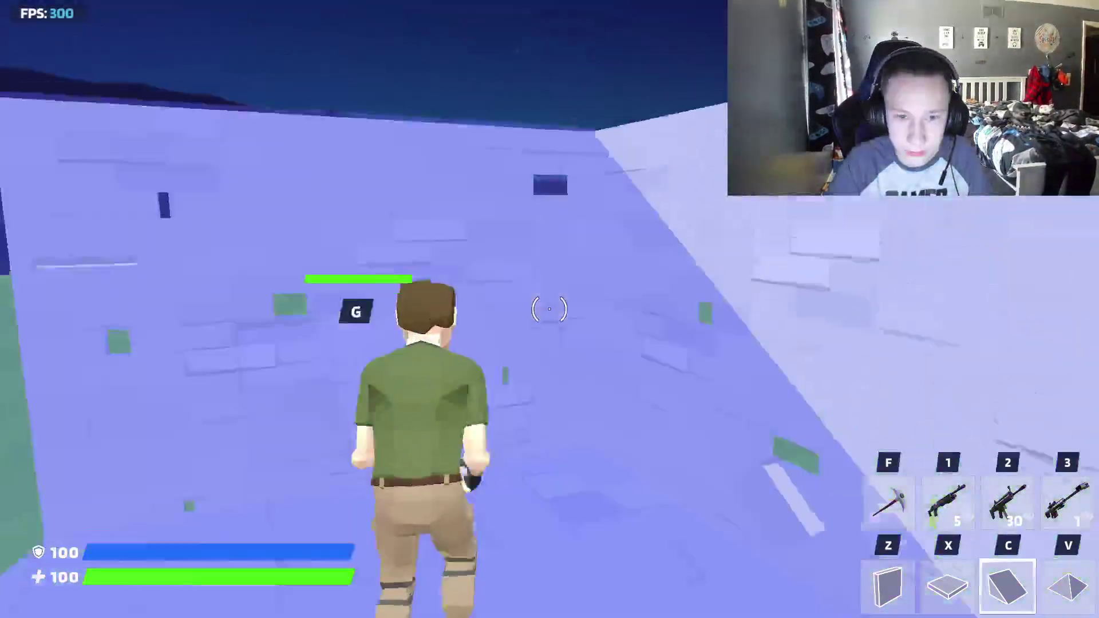
{"action": "left_click", "coordinate": [550, 309]}
{"action": "key", "text": "x"}
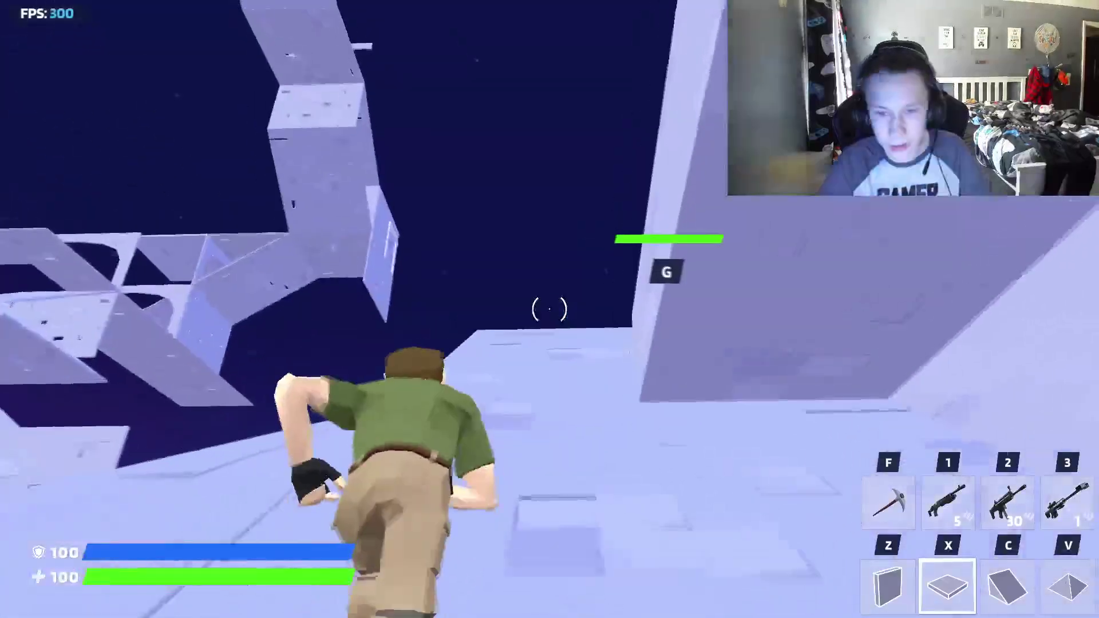
{"action": "key", "text": "c"}
{"action": "key", "text": "v"}
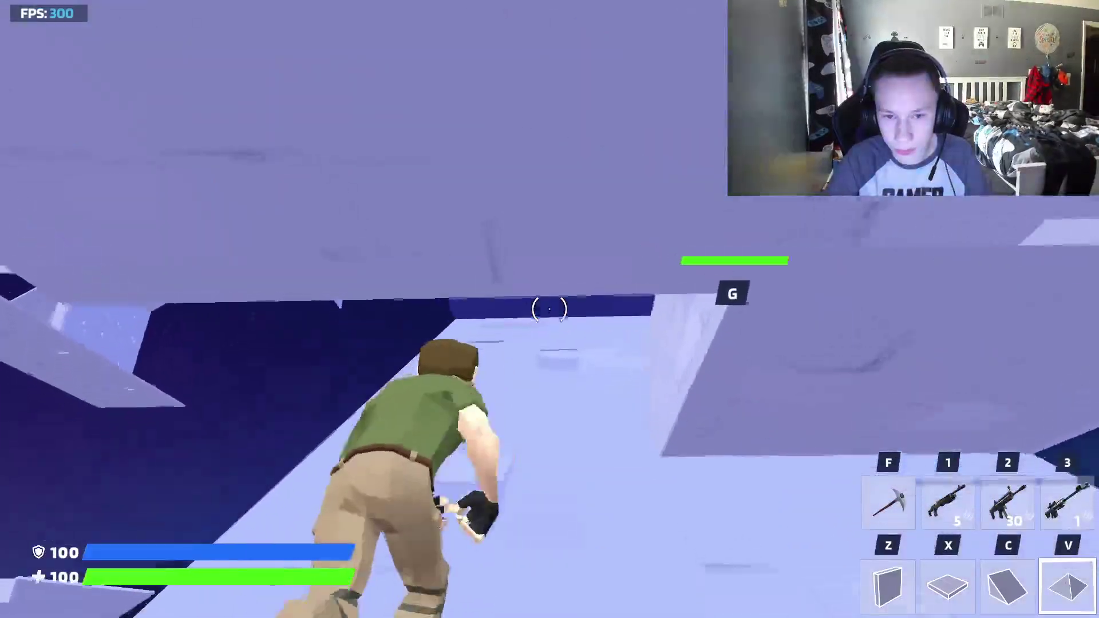
{"action": "key", "text": "f"}
{"action": "key", "text": "z"}
{"action": "key", "text": "c"}
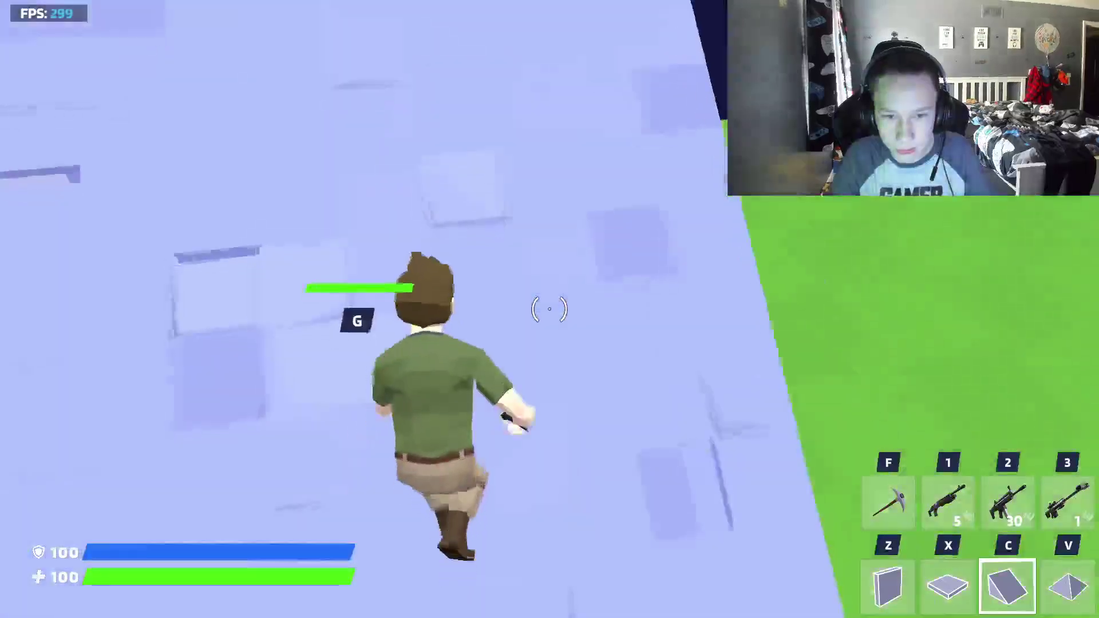
{"action": "key", "text": "v"}
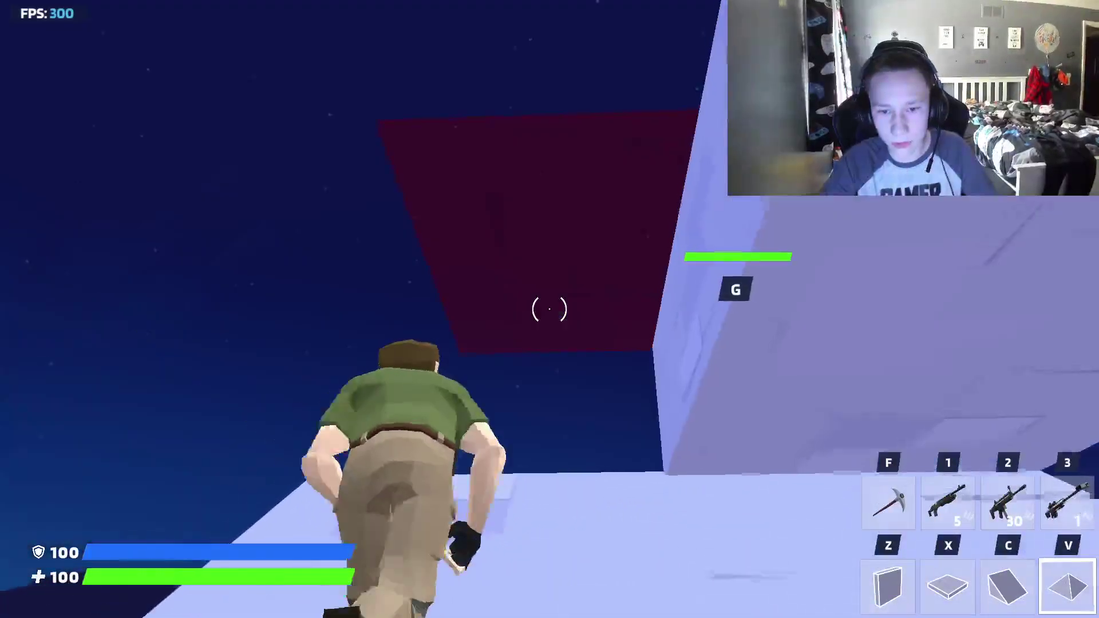
{"action": "key", "text": "x"}
{"action": "key", "text": "z"}
{"action": "key", "text": "f"}
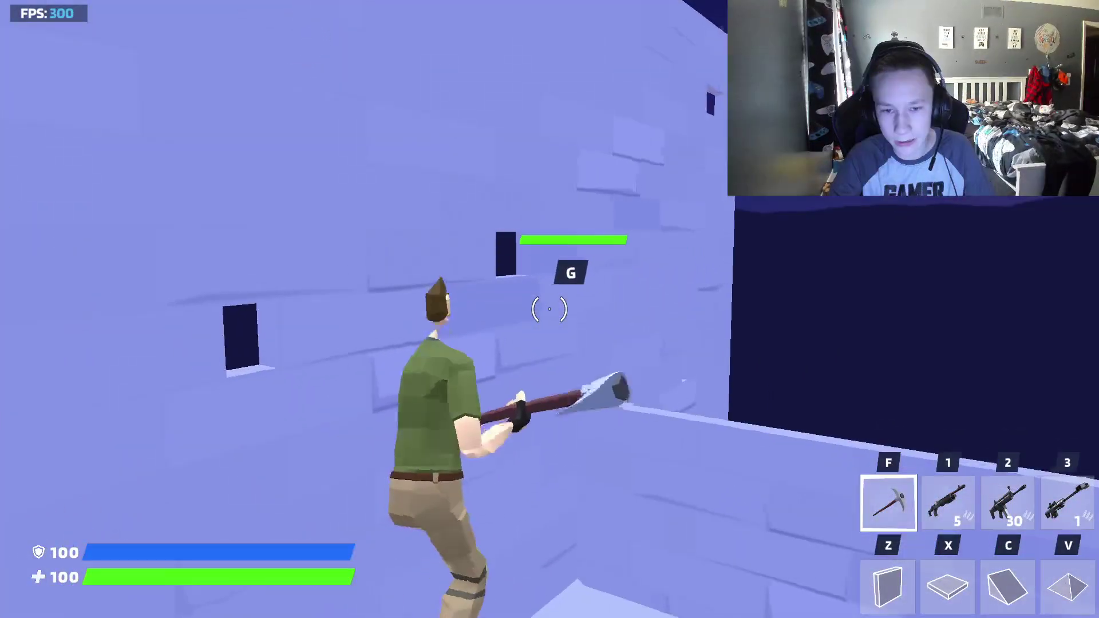
- Bring the OBS window up over the game and close 1v1.LOL
{"action": "key", "text": "super"}
{"action": "left_click", "coordinate": [638, 604]}
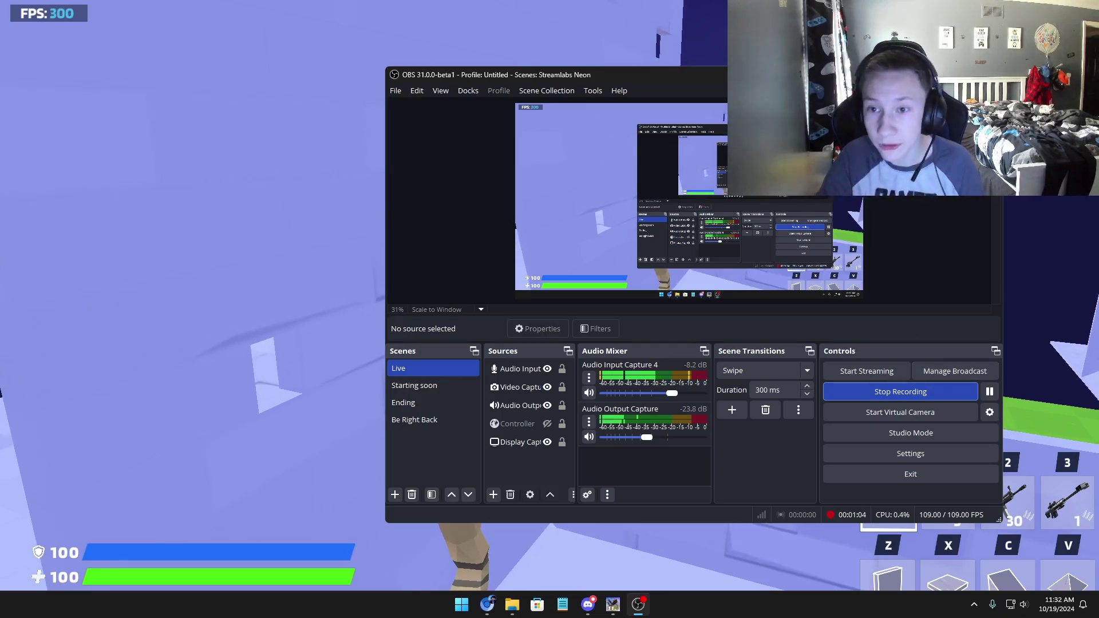
{"action": "key", "text": "alt+F4"}
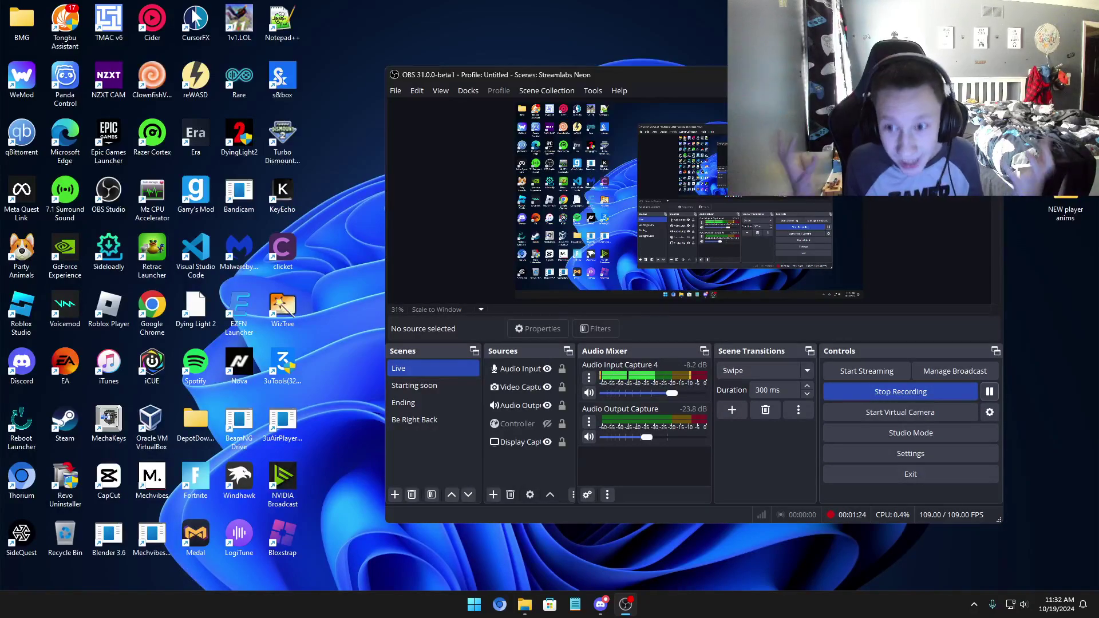
- Search the computer for Steam and launch it
{"action": "key", "text": "super"}
{"action": "type", "text": "steam"}
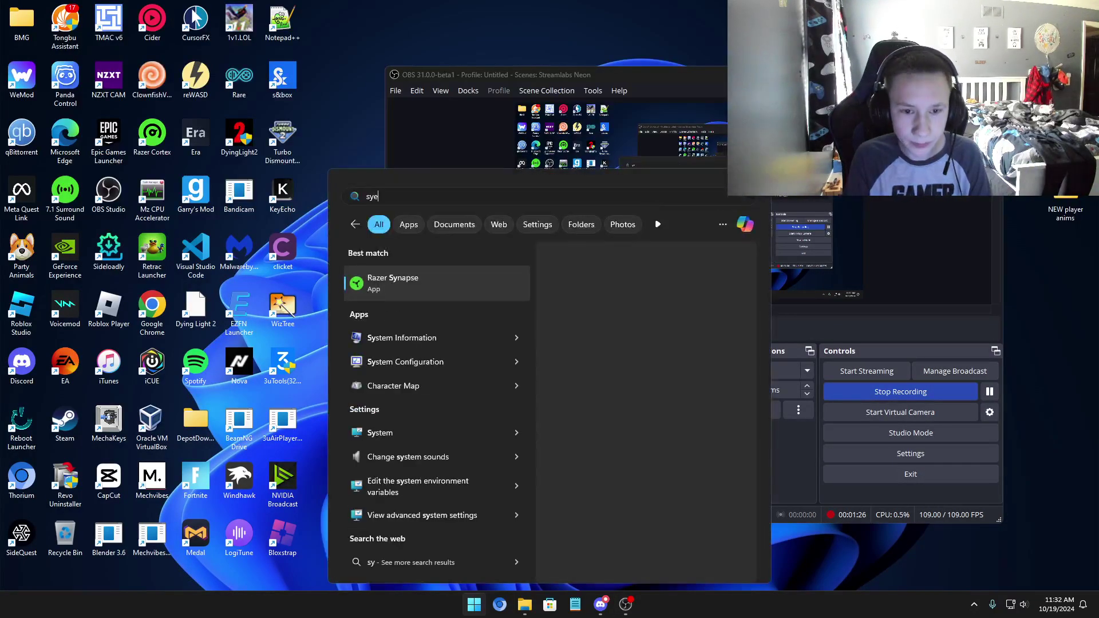
{"action": "key", "text": "Return"}
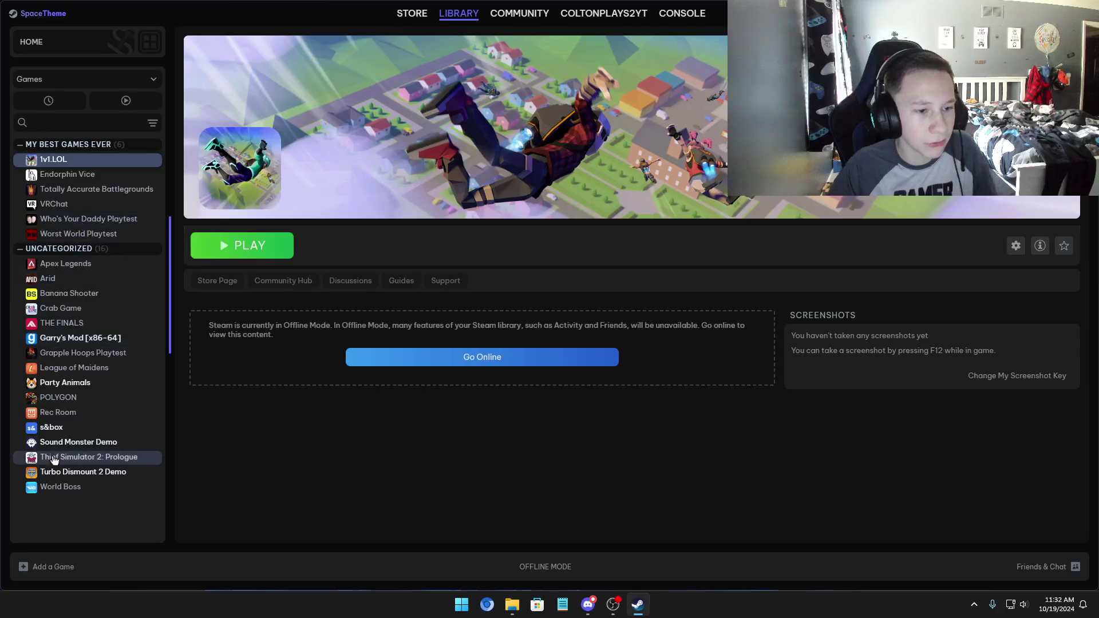
- Look through the installed games in the Steam library, including Garry's Mod, 1v1.LOL, Turbo Dismount 2 Demo, s&box and Party Animals
{"action": "left_click", "coordinate": [63, 337]}
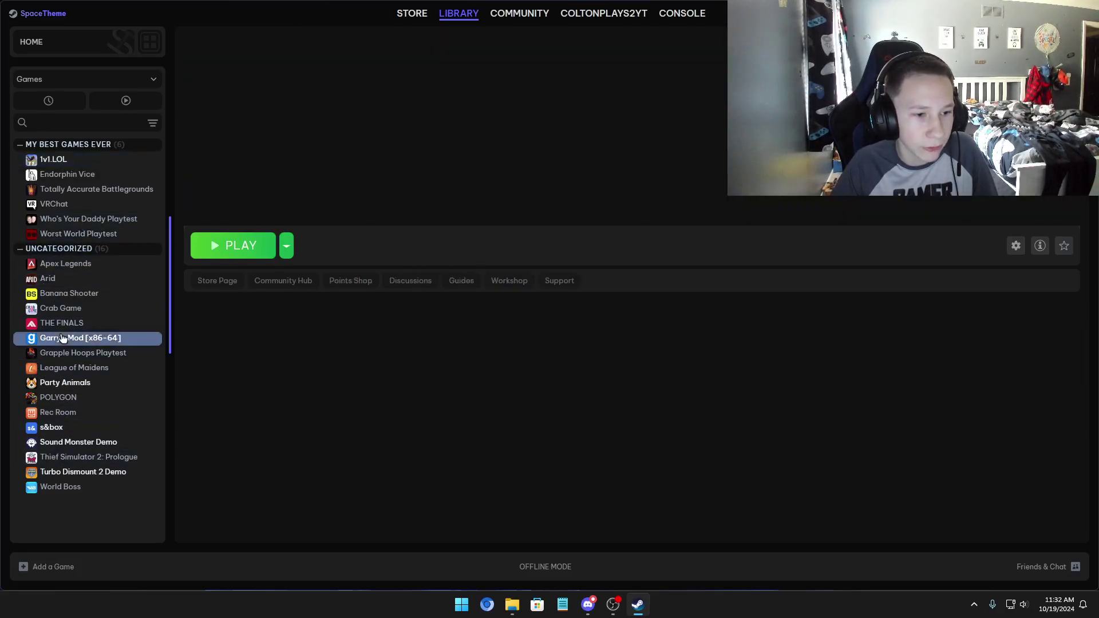
{"action": "left_click", "coordinate": [42, 157]}
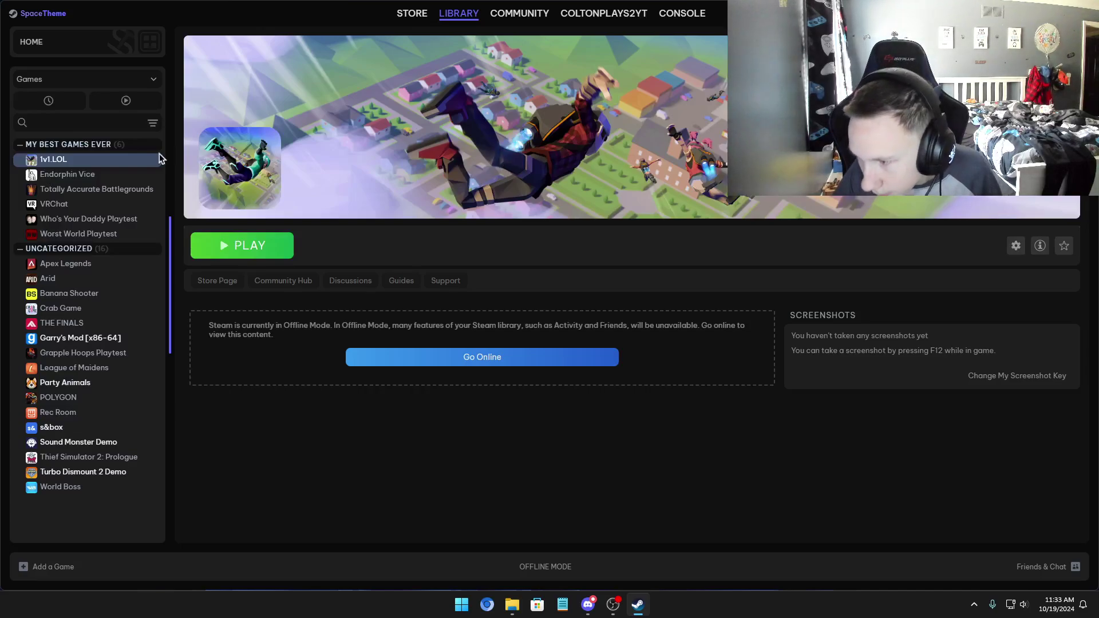
{"action": "left_click", "coordinate": [80, 443]}
{"action": "left_click", "coordinate": [85, 471]}
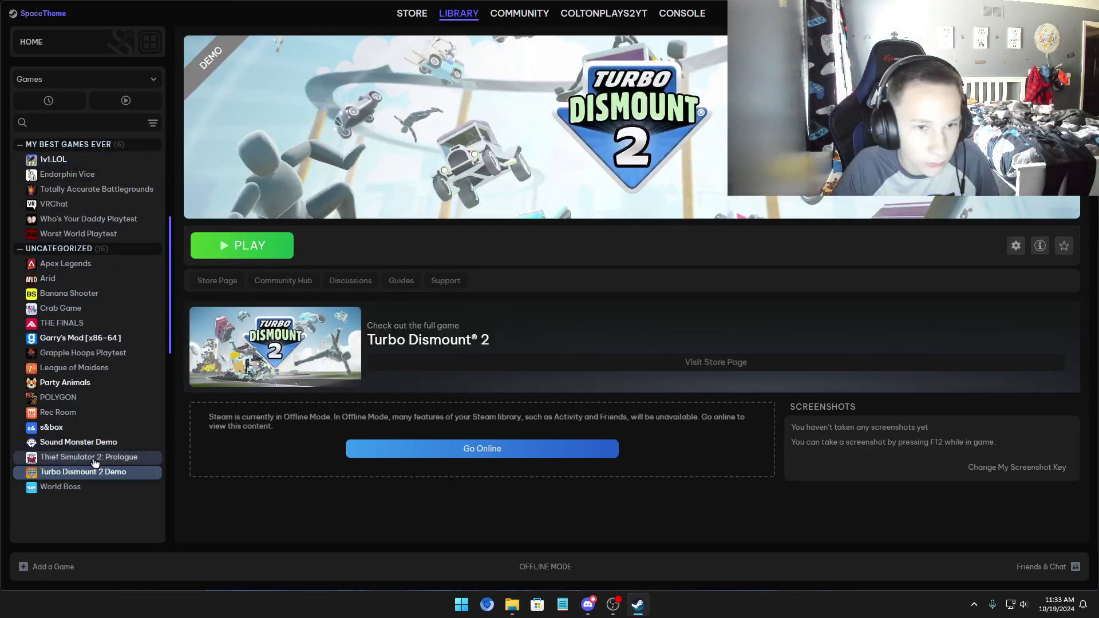
{"action": "left_click", "coordinate": [78, 442]}
{"action": "left_click", "coordinate": [56, 427]}
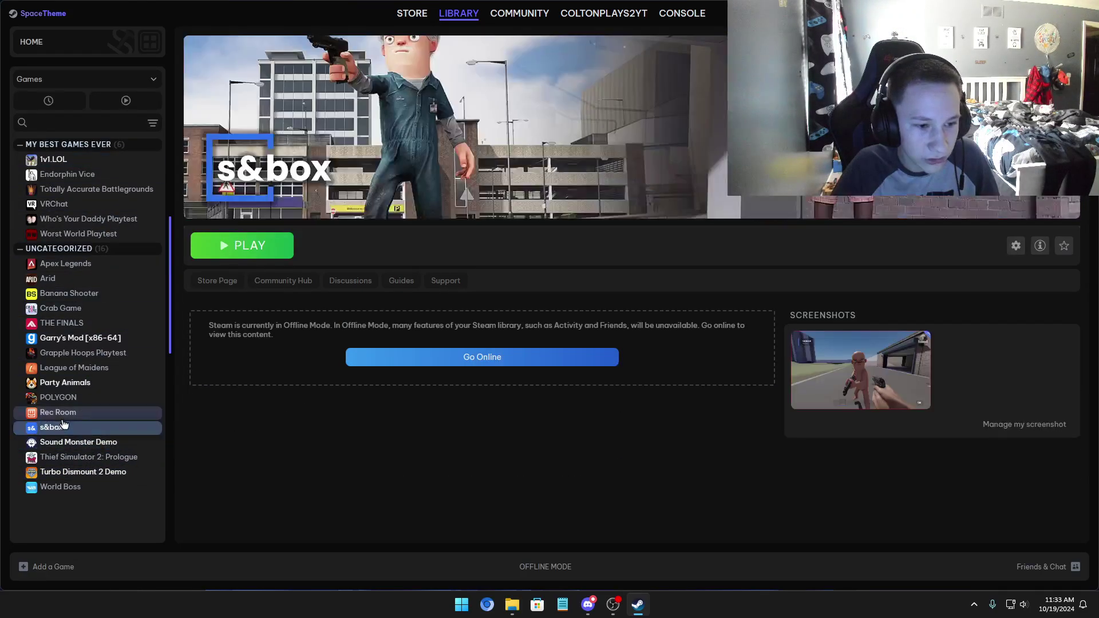
{"action": "left_click", "coordinate": [64, 387]}
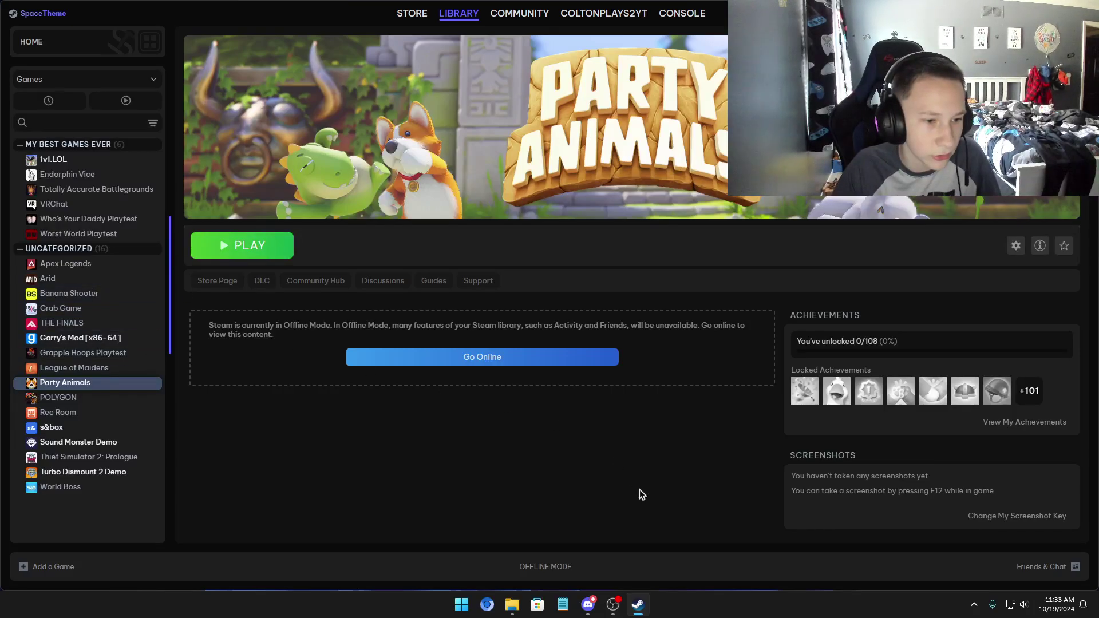
- Show the desktop, view the Steam shortcut's file location and return to the desktop
{"action": "left_click", "coordinate": [613, 604]}
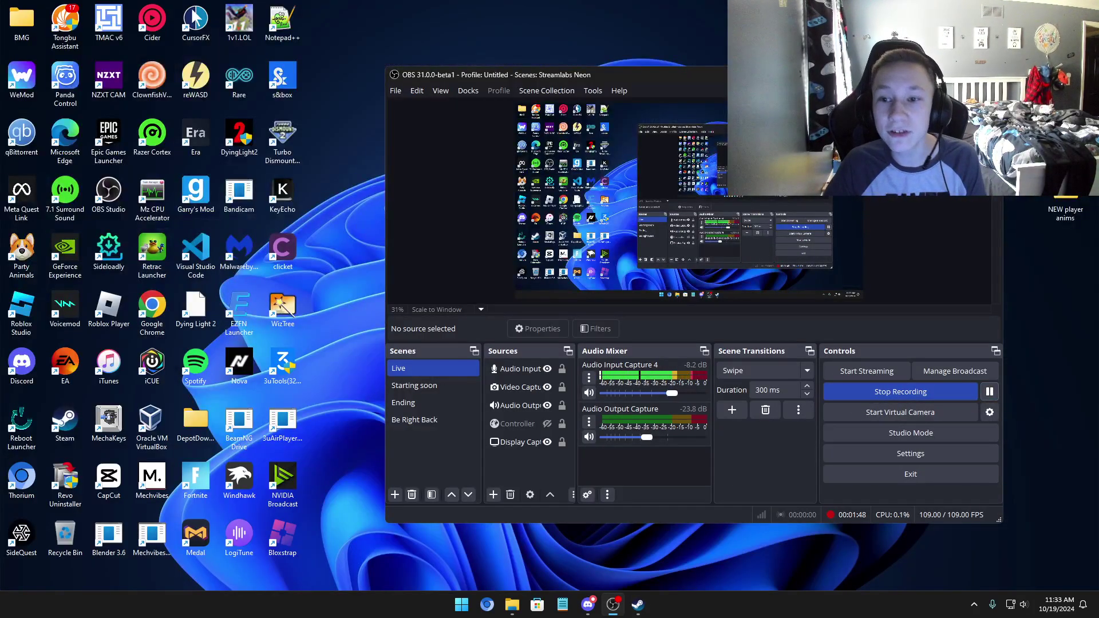
{"action": "key", "text": "super+d"}
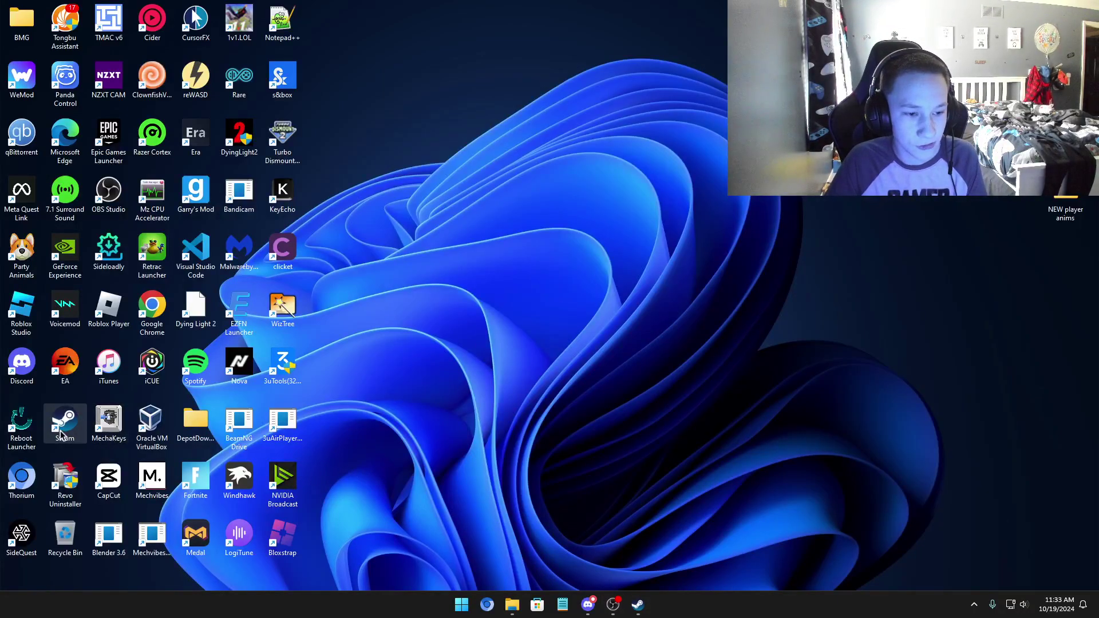
{"action": "right_click", "coordinate": [64, 413]}
{"action": "left_click", "coordinate": [143, 98]}
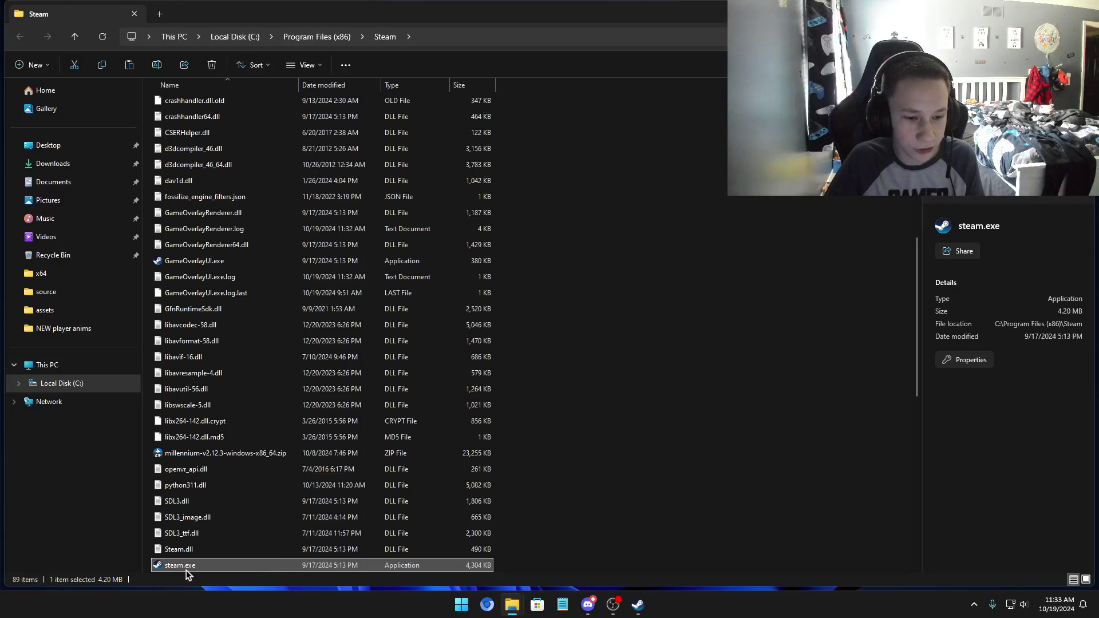
{"action": "key", "text": "super+d"}
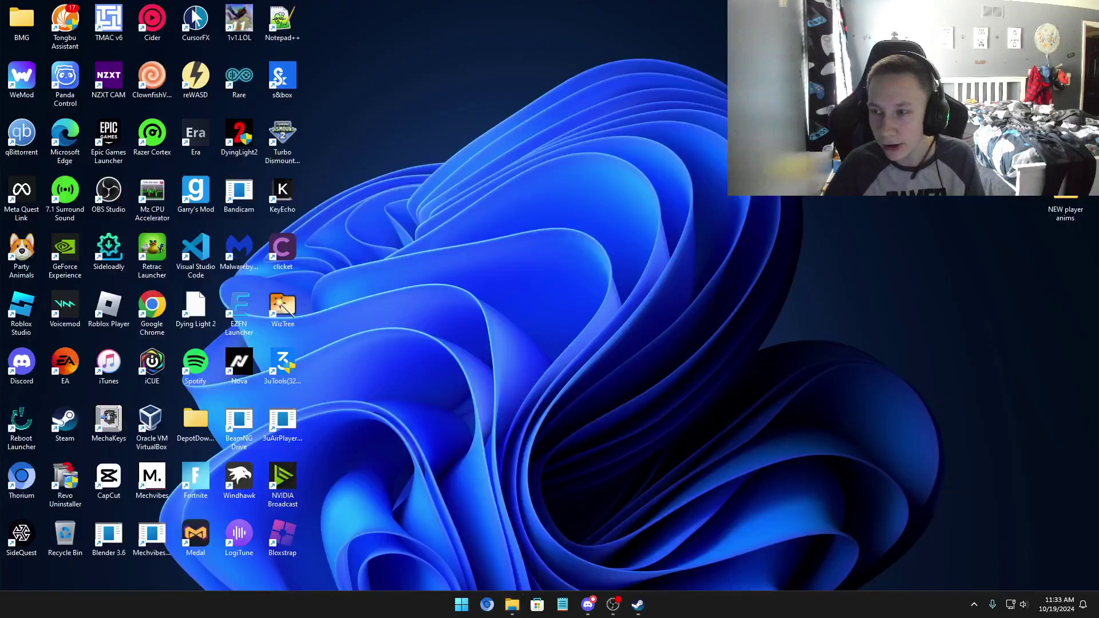
- Check the Steam desktop shortcut's target for the -console launch option and accept its properties
{"action": "right_click", "coordinate": [65, 426]}
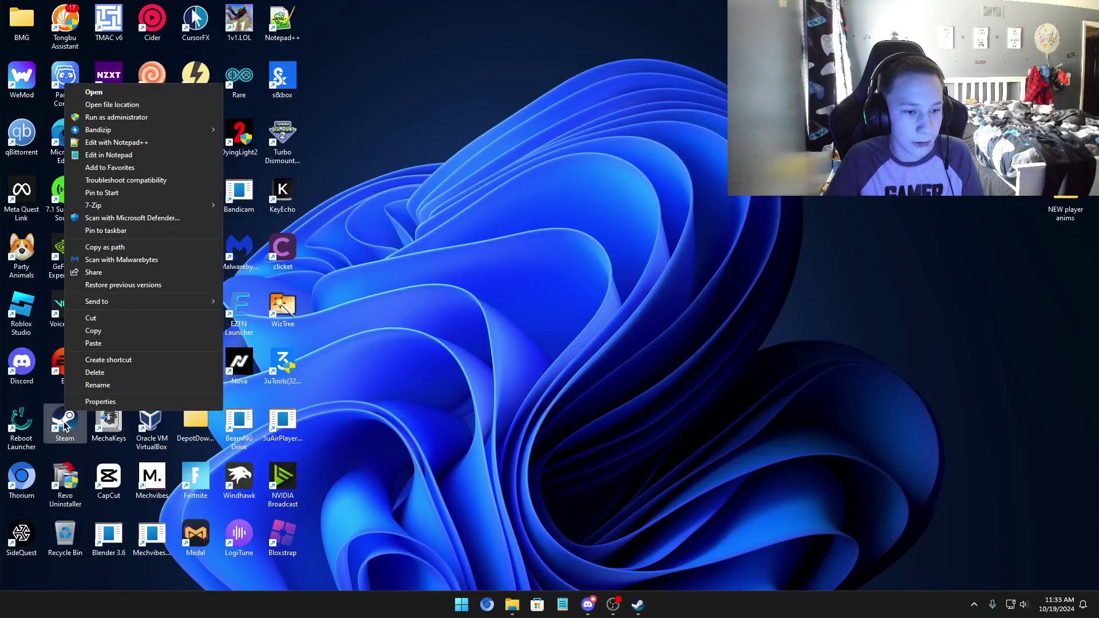
{"action": "left_click", "coordinate": [100, 401]}
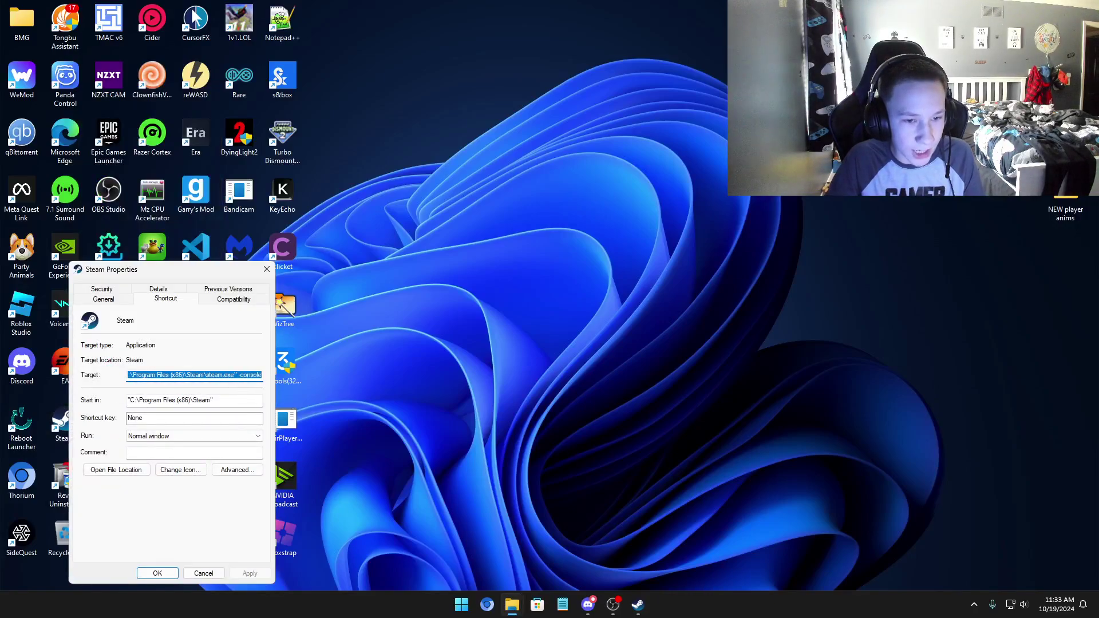
{"action": "left_click", "coordinate": [231, 375]}
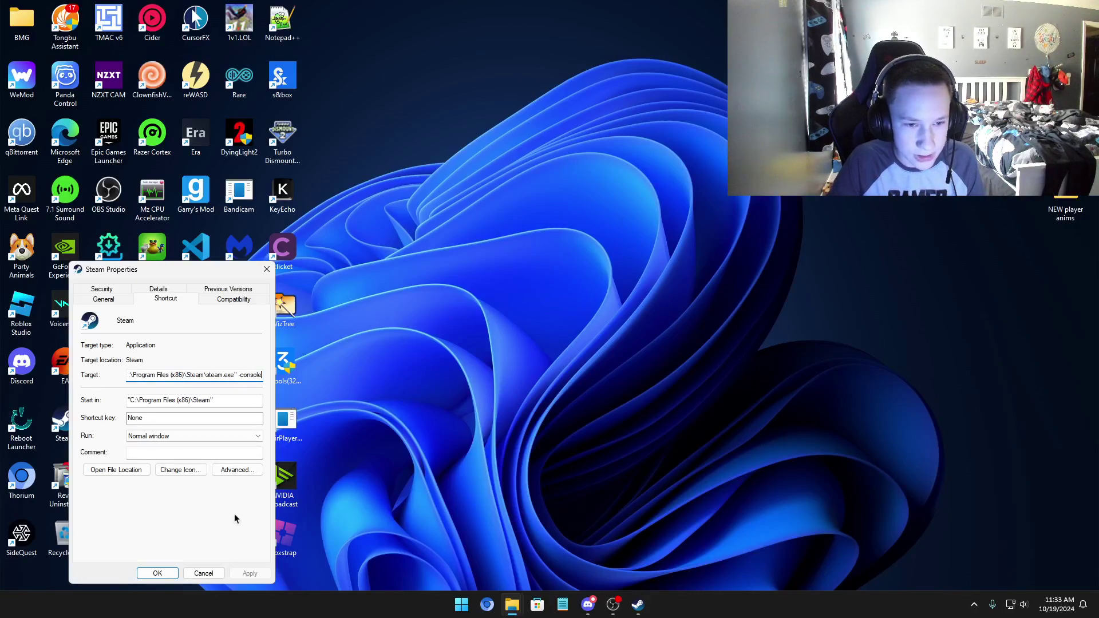
{"action": "left_click", "coordinate": [150, 572]}
- Close the Steam window and exit Steam completely so it no longer runs in the background
{"action": "mouse_move", "coordinate": [636, 602]}
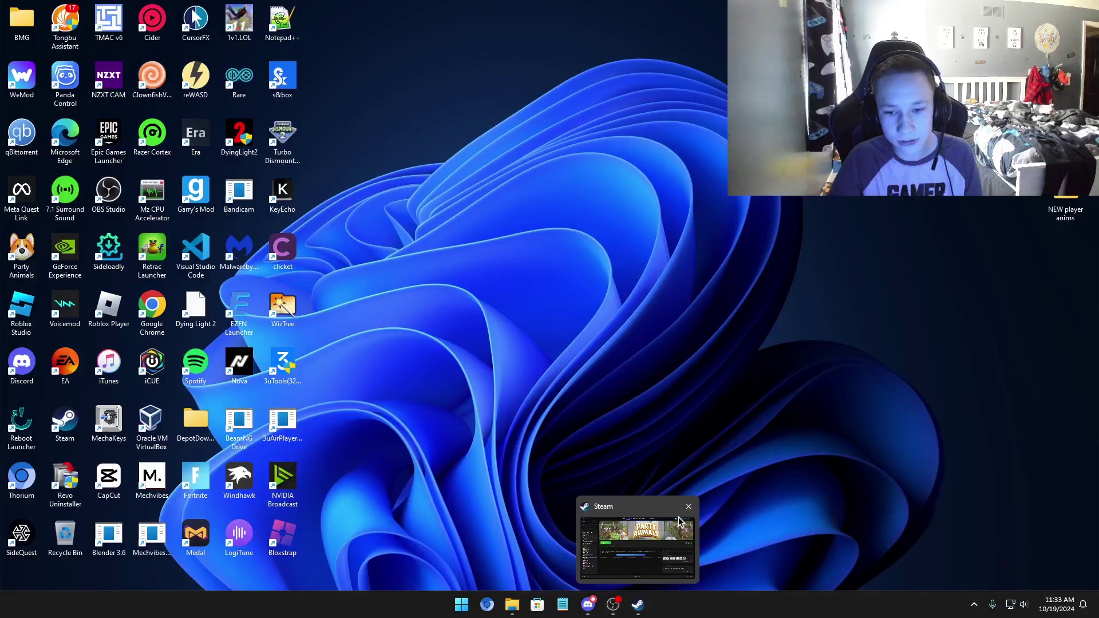
{"action": "left_click", "coordinate": [687, 505]}
{"action": "left_click", "coordinate": [974, 604]}
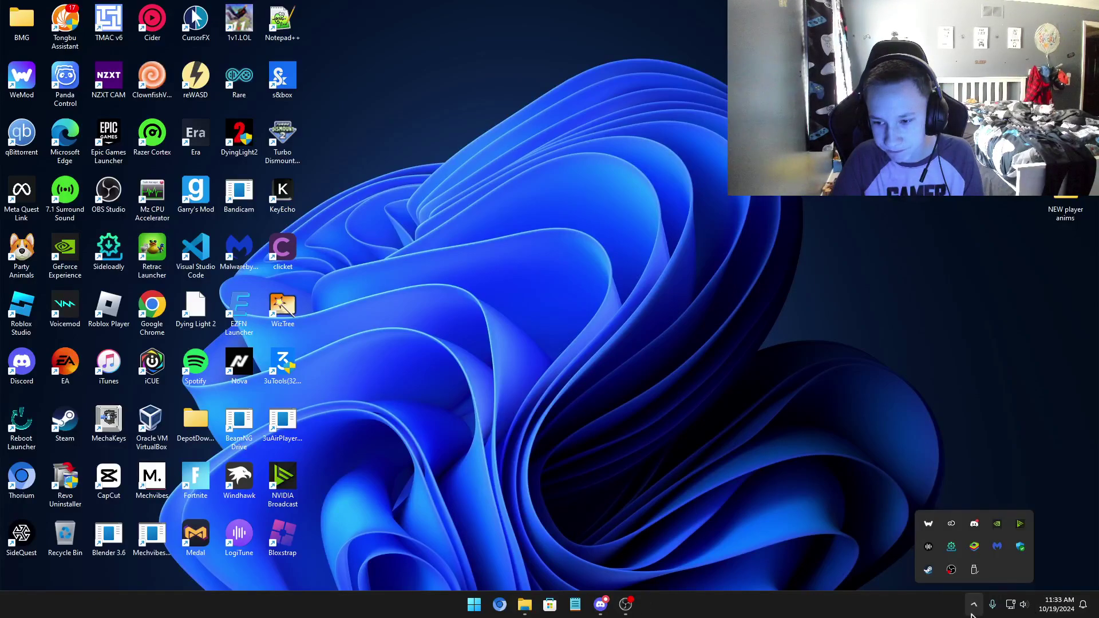
{"action": "right_click", "coordinate": [928, 570]}
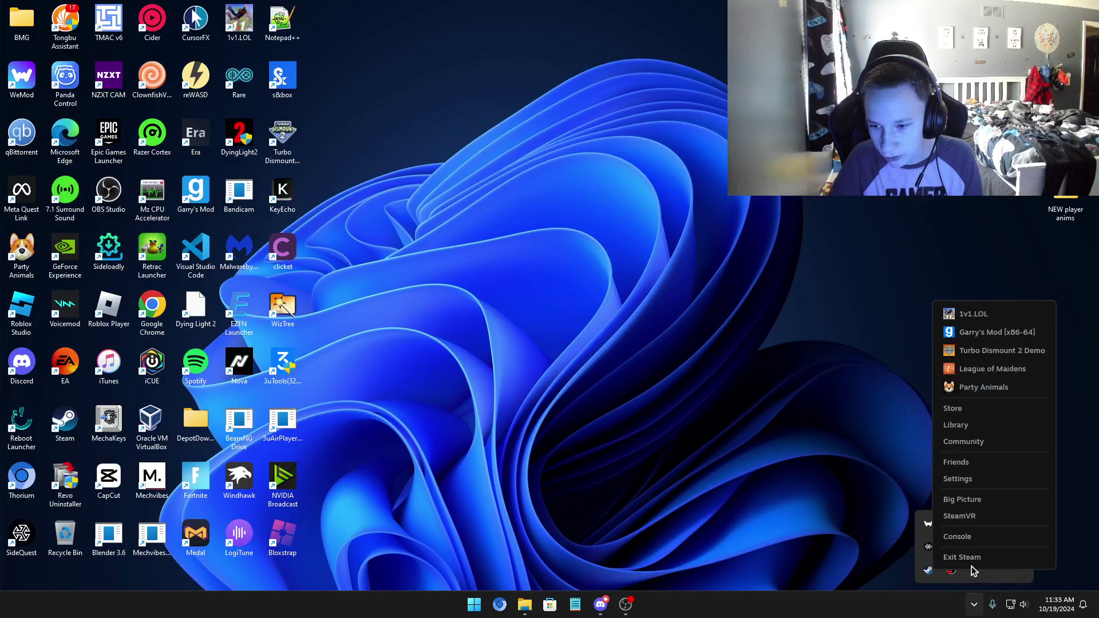
{"action": "left_click", "coordinate": [973, 563]}
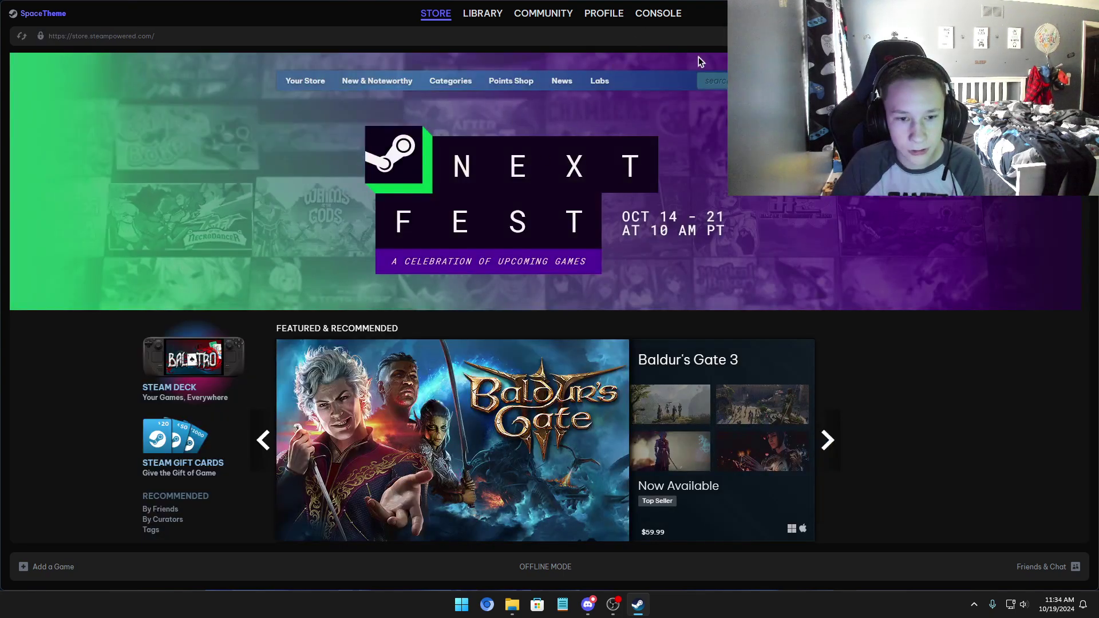
- Open the Steam console and switch Steam from offline mode to online
{"action": "left_click", "coordinate": [658, 13]}
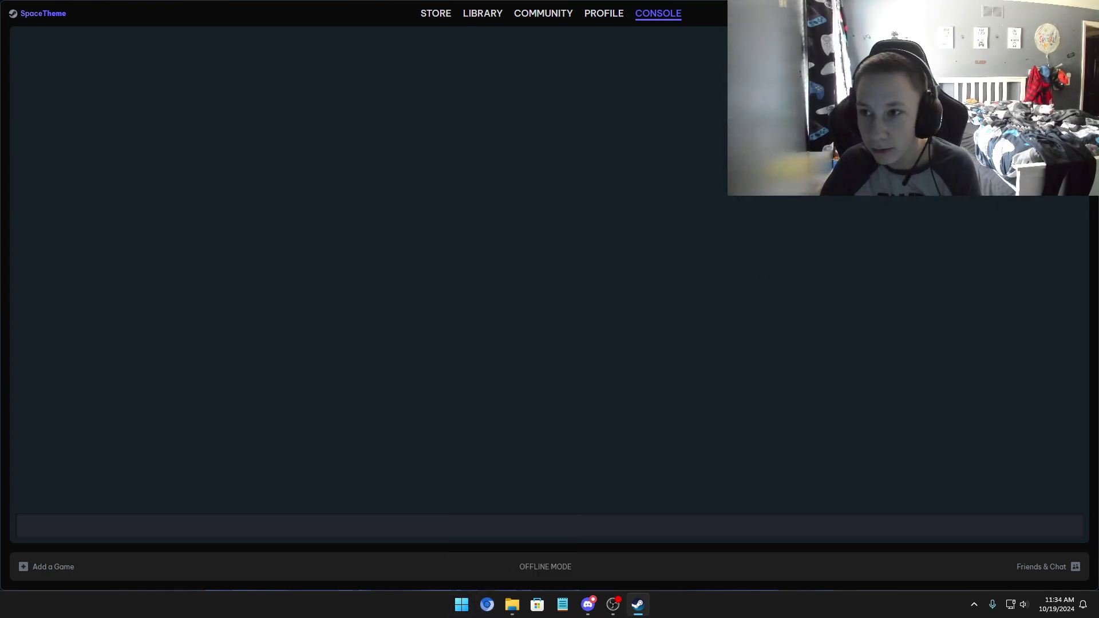
{"action": "left_click", "coordinate": [43, 13]}
{"action": "left_click", "coordinate": [73, 82]}
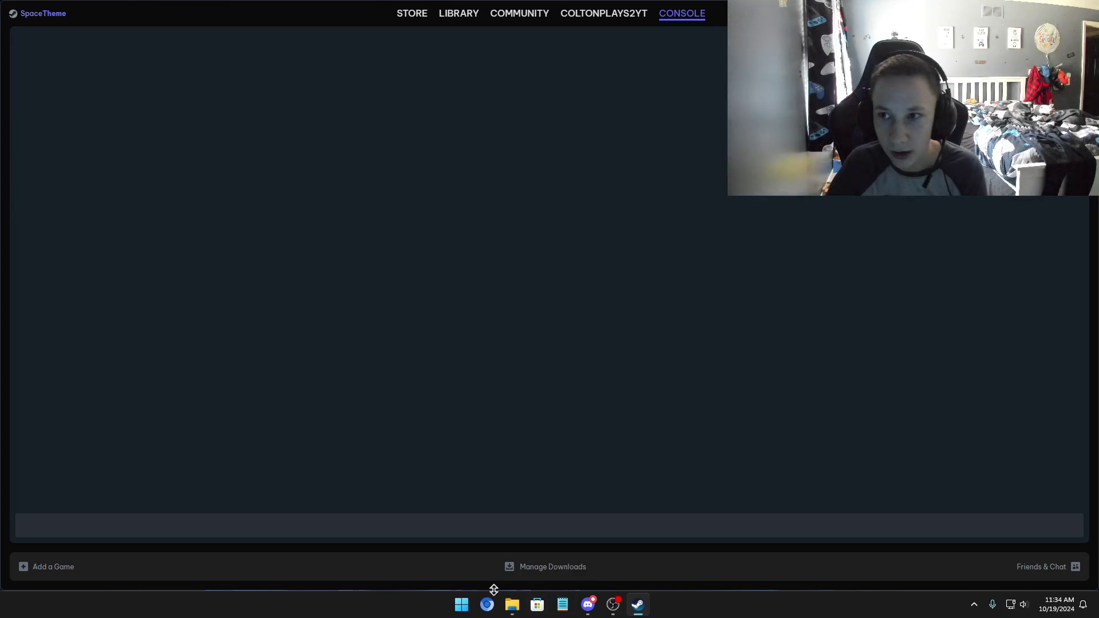
- Switch to the Thorium browser, load steamdb.info and activate the site's search
{"action": "left_click", "coordinate": [486, 606]}
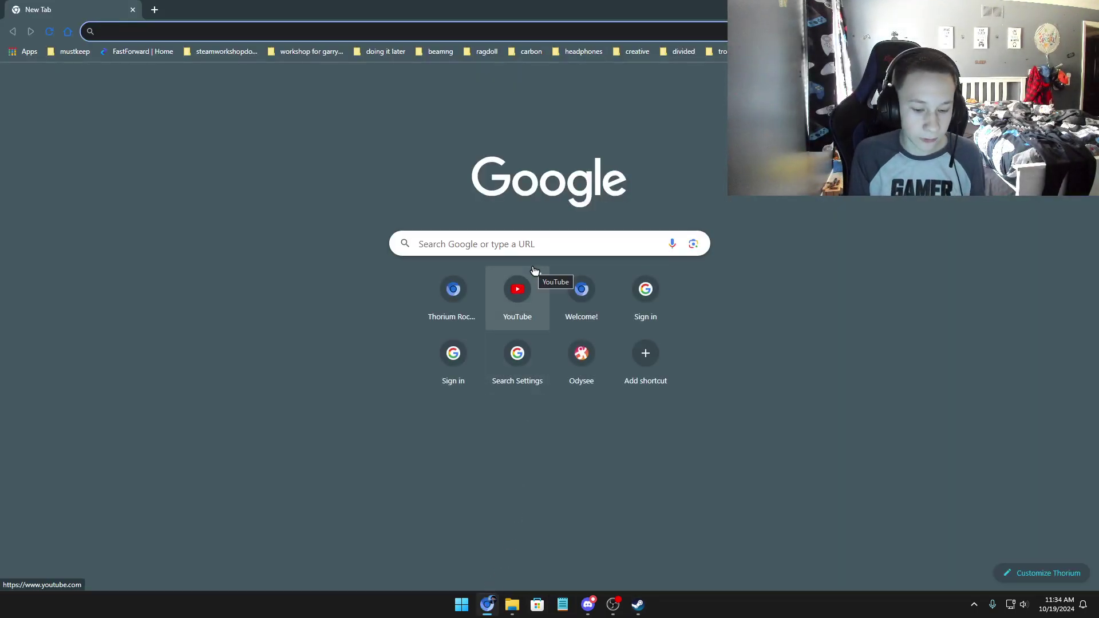
{"action": "type", "text": "steamdb.info"}
{"action": "key", "text": "Return"}
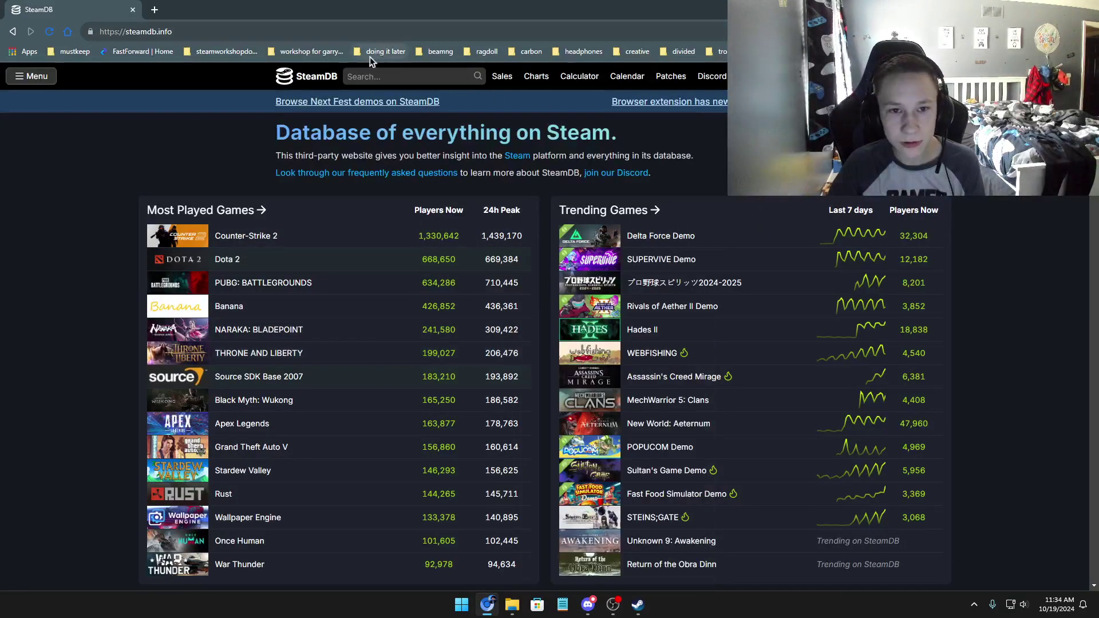
{"action": "left_click", "coordinate": [387, 77]}
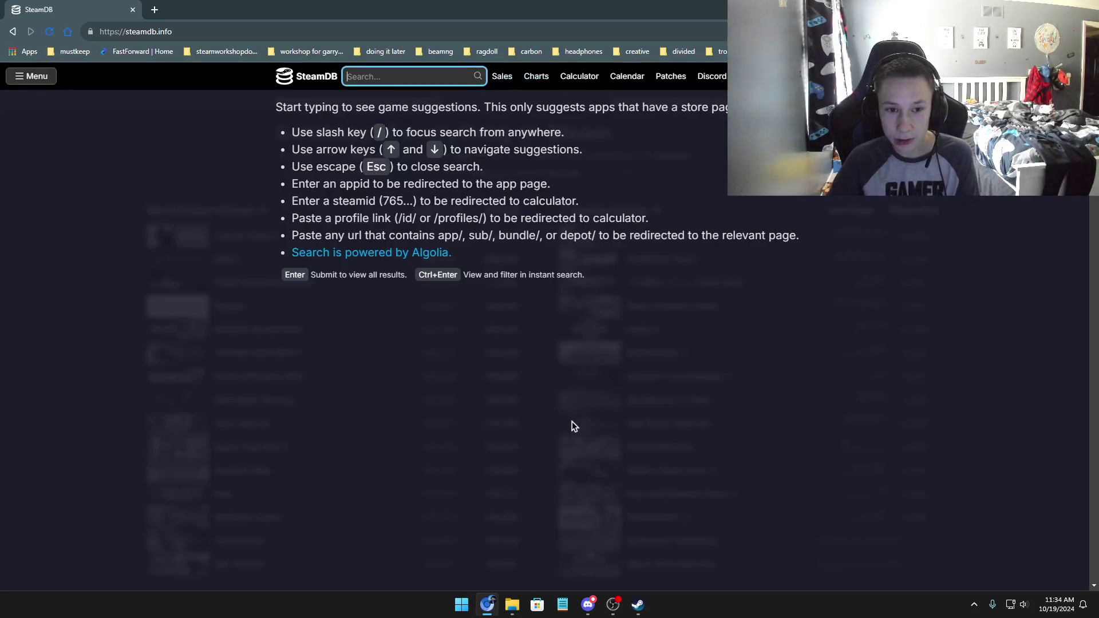
- Return to the Steam library and verify the integrity of 1v1.LOL's installed files from its properties
{"action": "left_click", "coordinate": [638, 611]}
{"action": "mouse_move", "coordinate": [462, 19]}
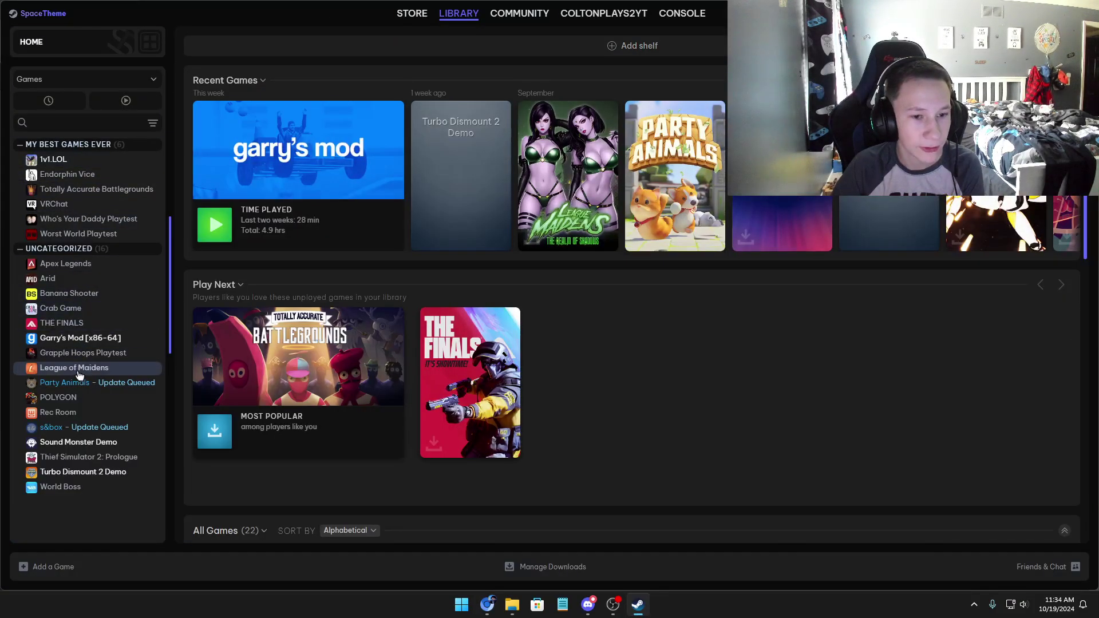
{"action": "left_click", "coordinate": [63, 174]}
{"action": "left_click", "coordinate": [60, 159]}
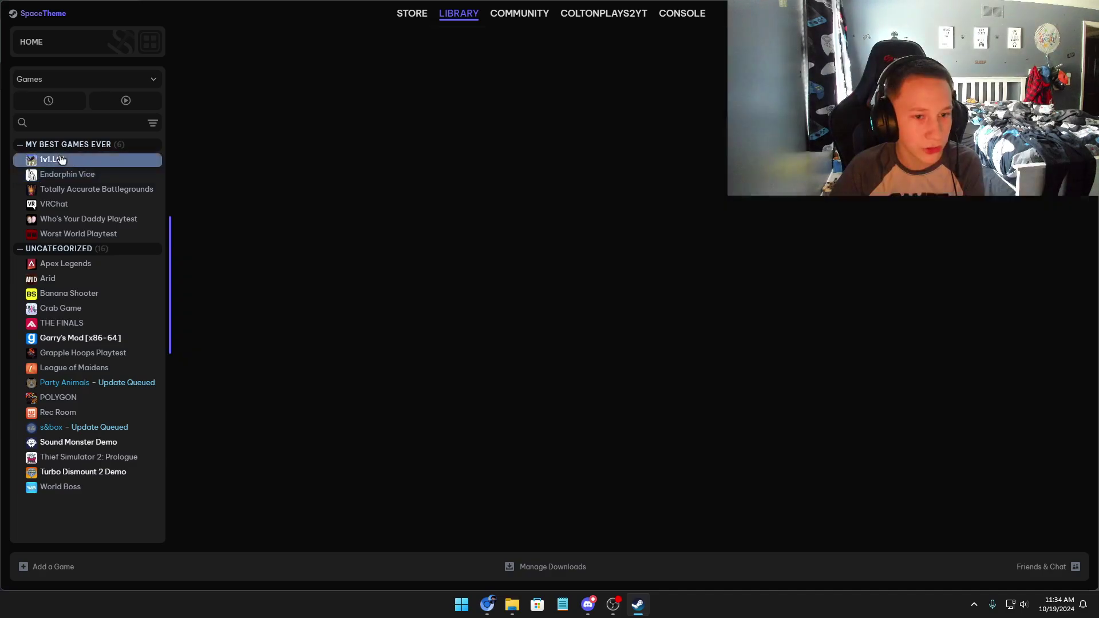
{"action": "right_click", "coordinate": [61, 160]}
{"action": "left_click", "coordinate": [135, 270]}
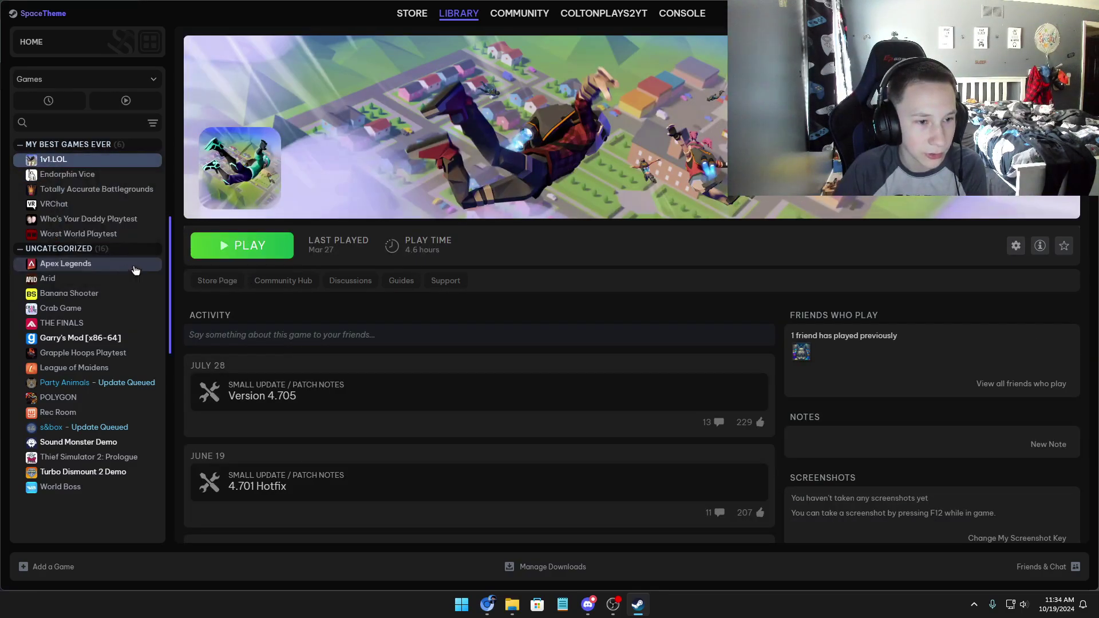
{"action": "left_click", "coordinate": [332, 149]}
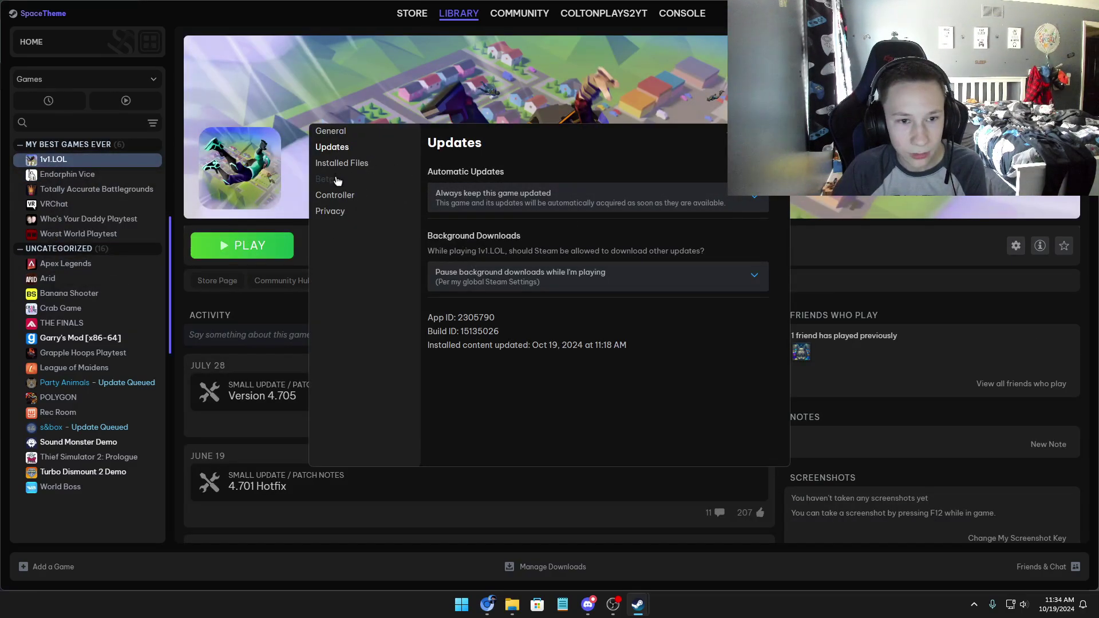
{"action": "left_click", "coordinate": [341, 163]}
{"action": "left_click", "coordinate": [723, 252]}
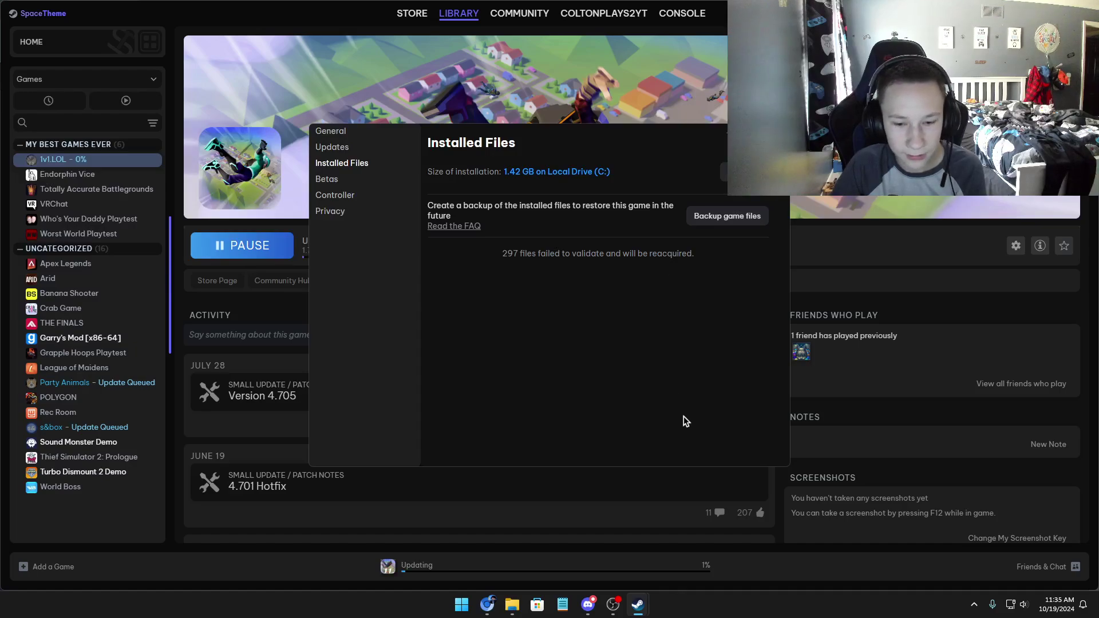
{"action": "left_click", "coordinate": [799, 581]}
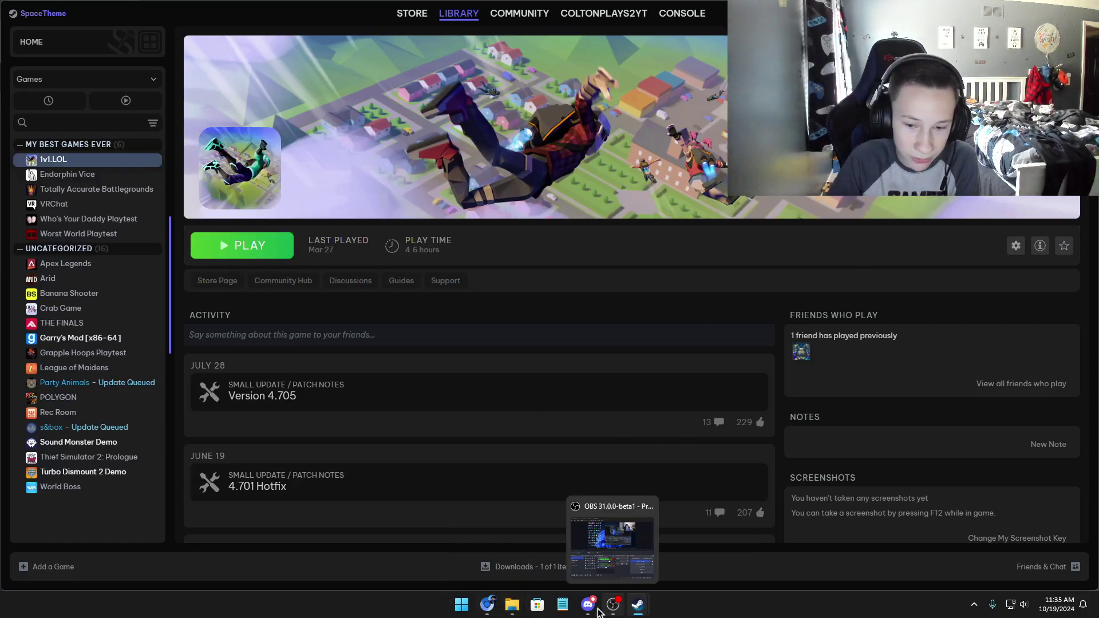
- Switch to the browser, search SteamDB for "1v1" and open the 1v1.LOL - Battle Royale Game page
{"action": "left_click", "coordinate": [489, 612]}
{"action": "left_click", "coordinate": [490, 614]}
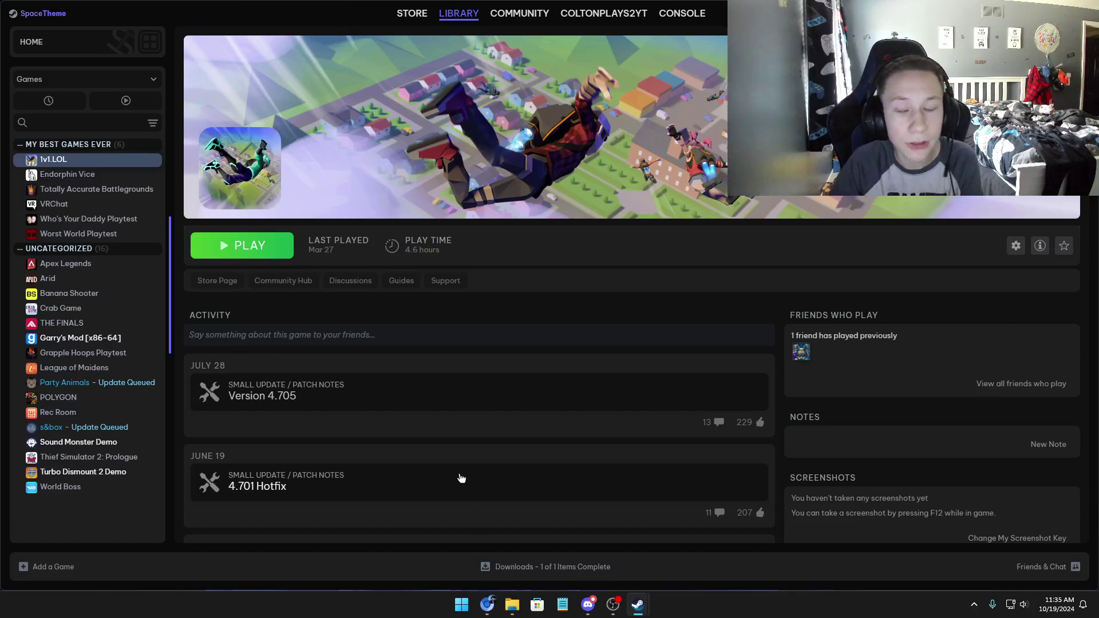
{"action": "left_click", "coordinate": [487, 605]}
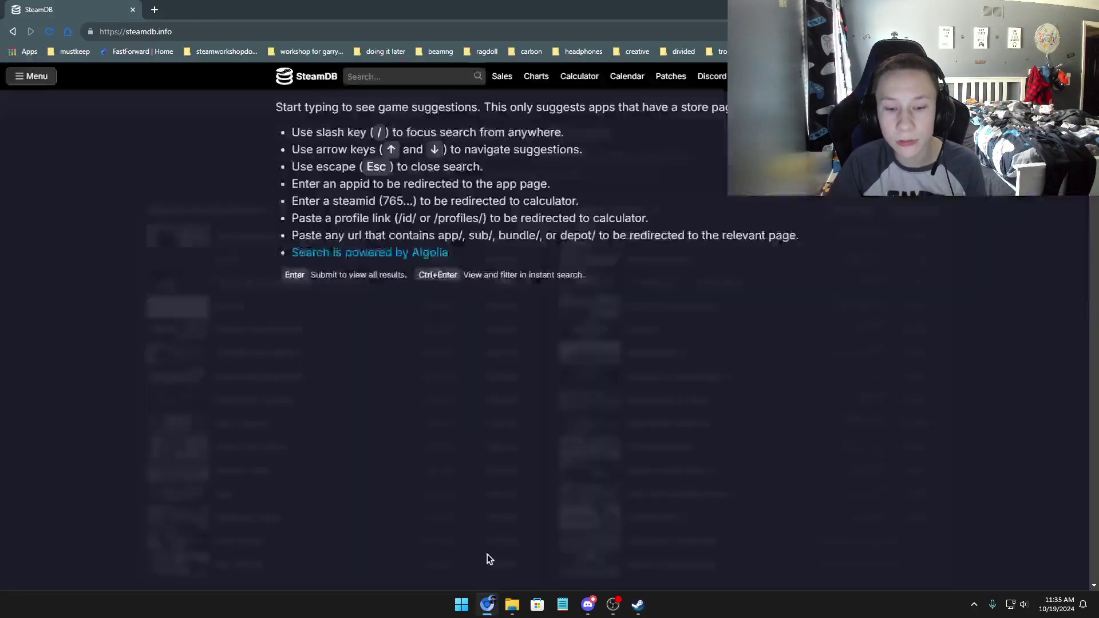
{"action": "type", "text": "1v1"}
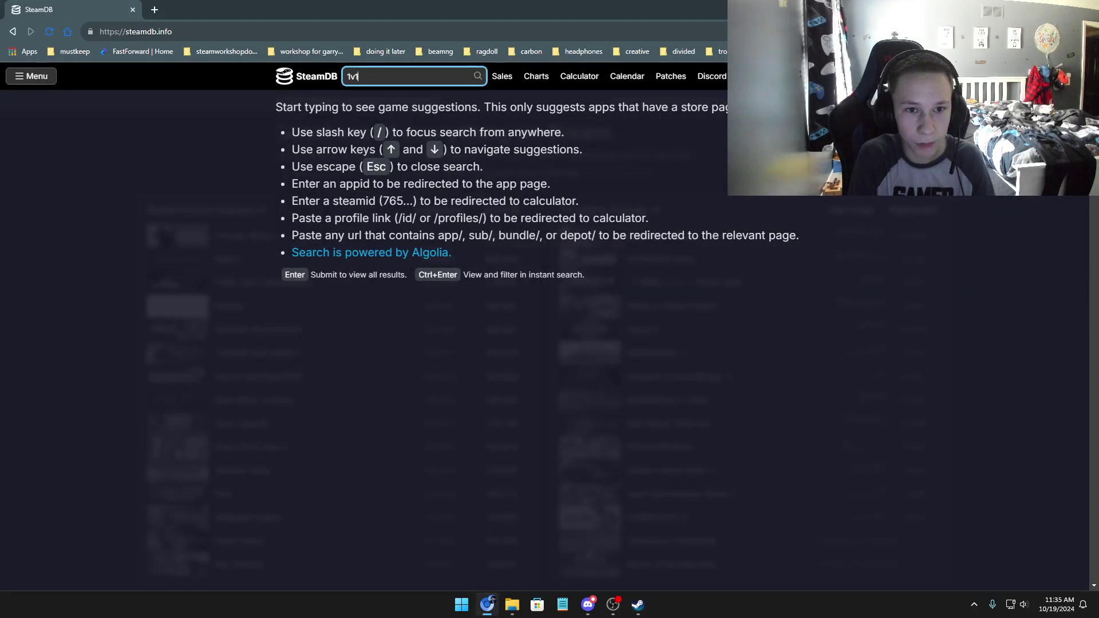
{"action": "mouse_move", "coordinate": [377, 170]}
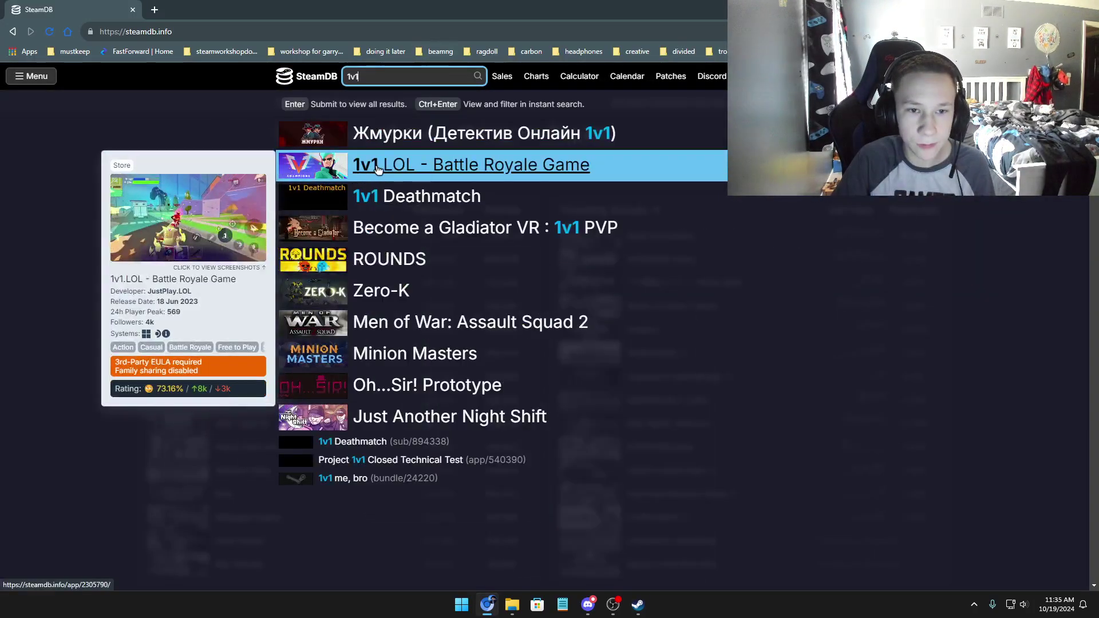
{"action": "left_click", "coordinate": [377, 169]}
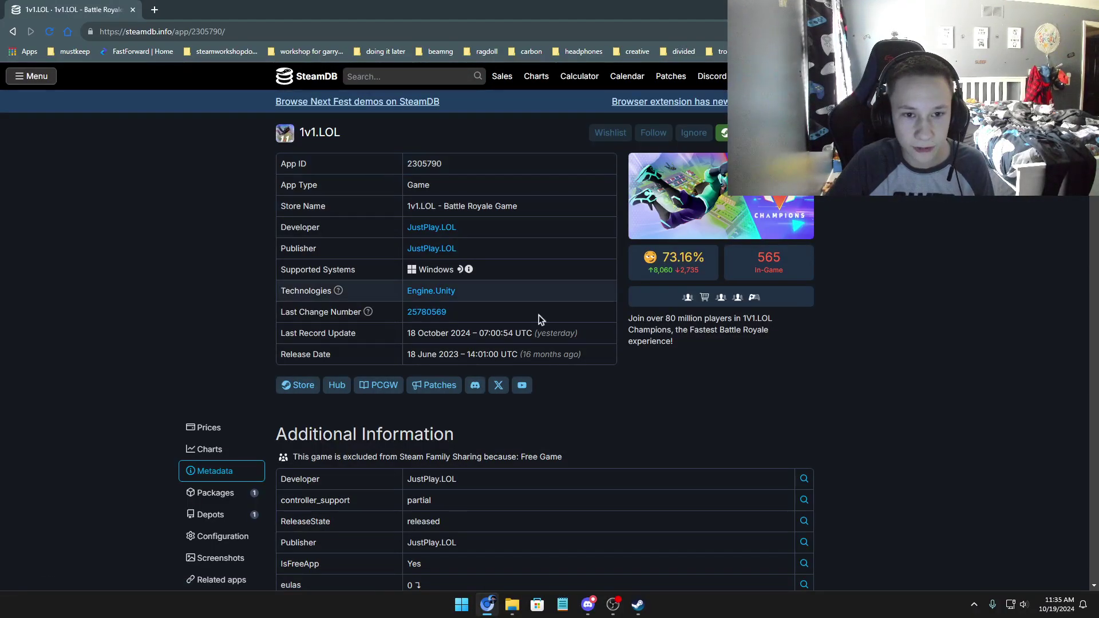
- Return to the Steam console and start a command line with download_depot
{"action": "mouse_move", "coordinate": [638, 603]}
{"action": "left_click", "coordinate": [646, 549]}
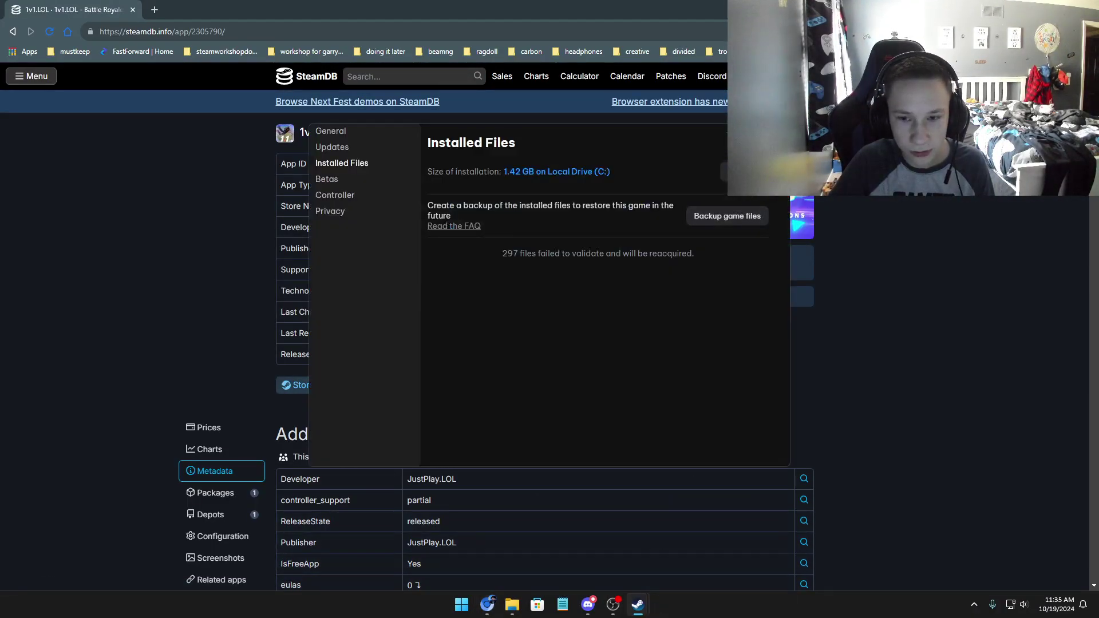
{"action": "left_click", "coordinate": [644, 544]}
{"action": "left_click", "coordinate": [667, 23]}
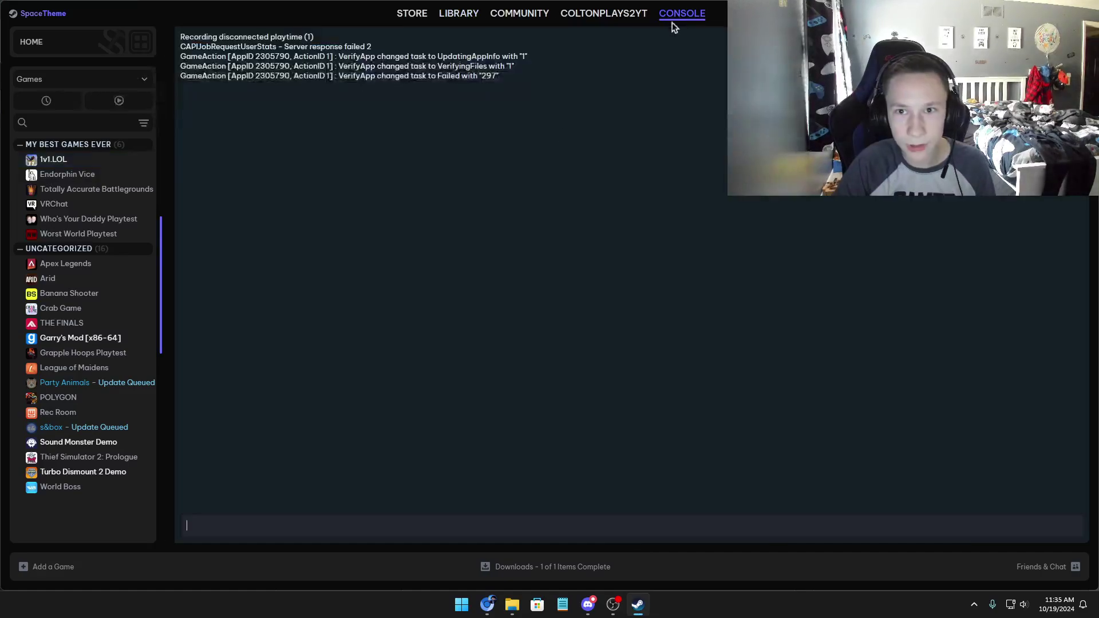
{"action": "mouse_move", "coordinate": [541, 607]}
{"action": "left_click", "coordinate": [487, 604]}
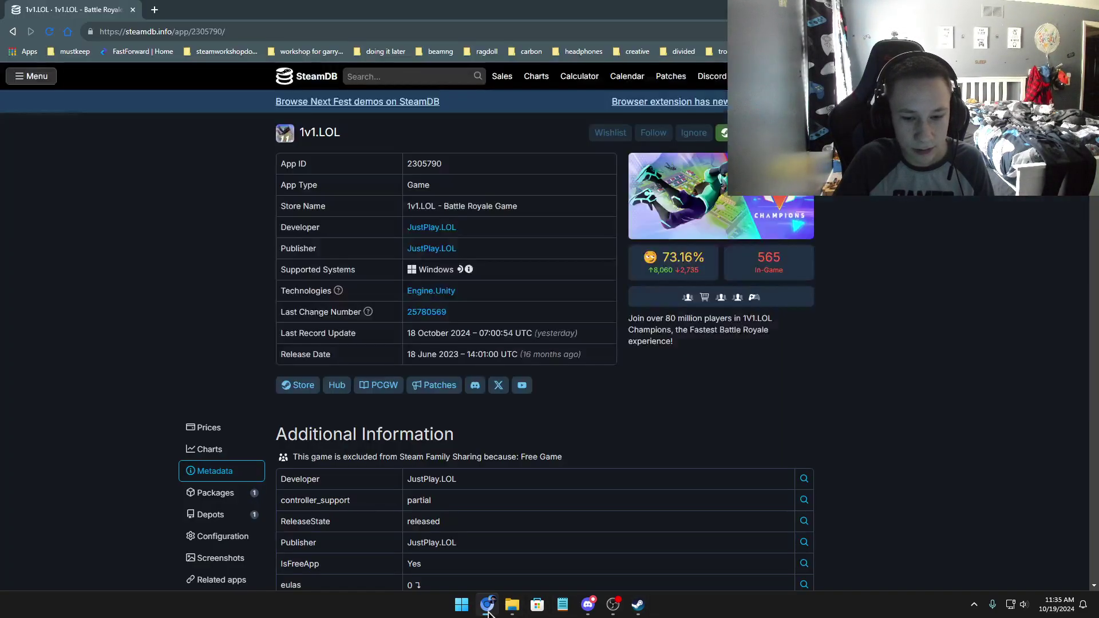
{"action": "left_click", "coordinate": [487, 604]}
{"action": "type", "text": "download"}
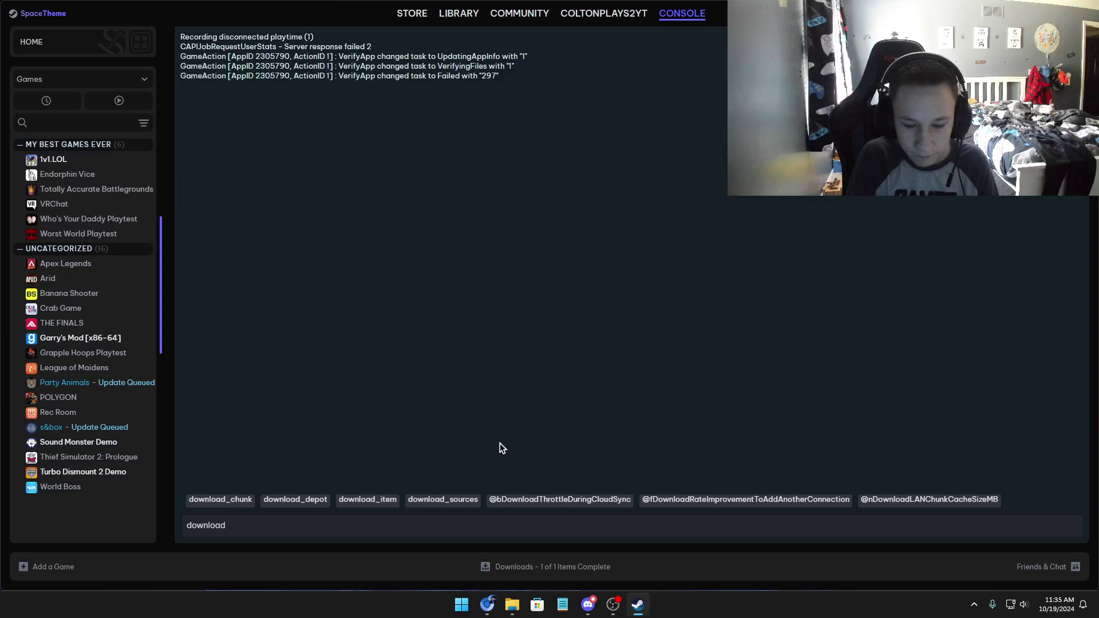
{"action": "type", "text": "_depot"}
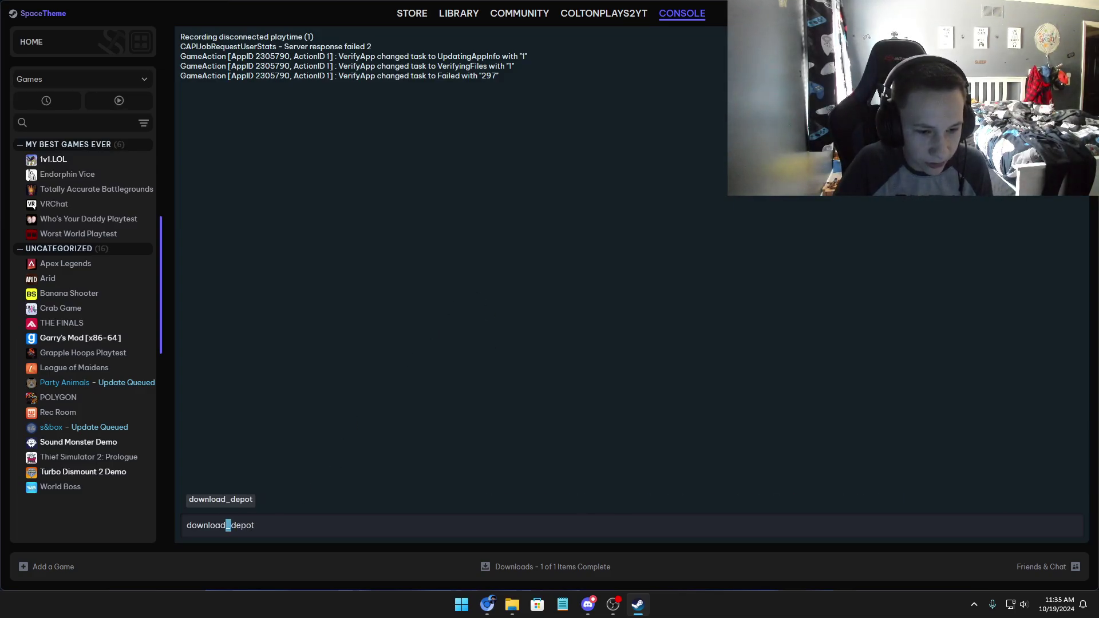
{"action": "key", "text": "ctrl+a"}
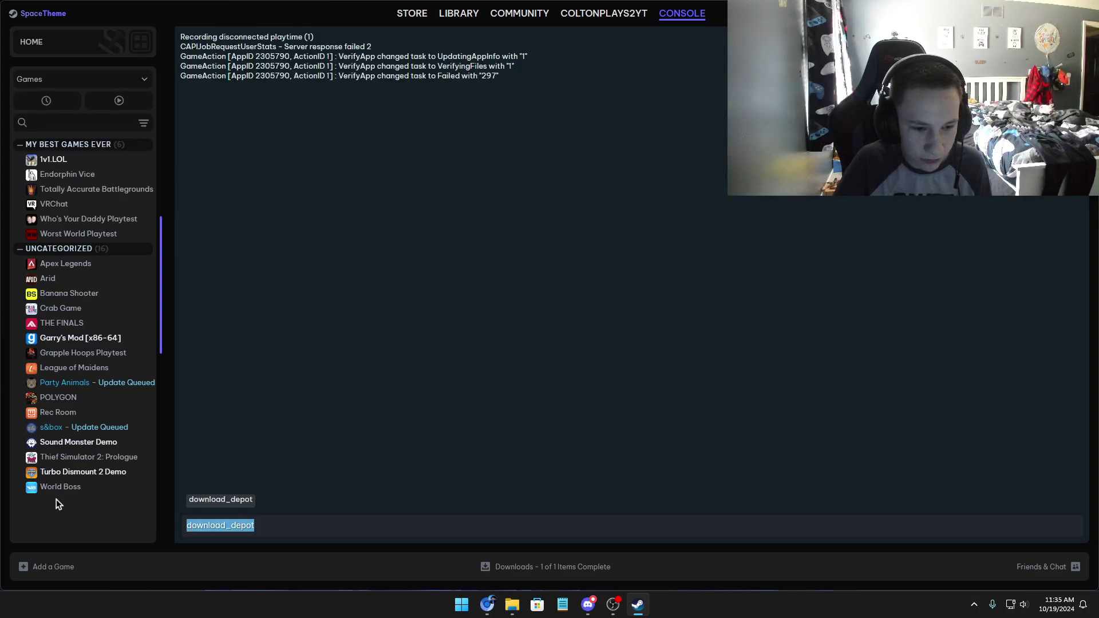
{"action": "key", "text": "Right"}
{"action": "key", "text": "shift+Left"}
{"action": "key", "text": "shift+Left"}
{"action": "key", "text": "shift+Left"}
{"action": "key", "text": "shift+Left"}
{"action": "key", "text": "shift+Left"}
{"action": "key", "text": "shift+Left"}
{"action": "key", "text": "ctrl+a"}
- Copy 1v1.LOL's App ID 2305790 from SteamDB and paste it after download_depot in the Steam console
{"action": "left_click", "coordinate": [487, 605]}
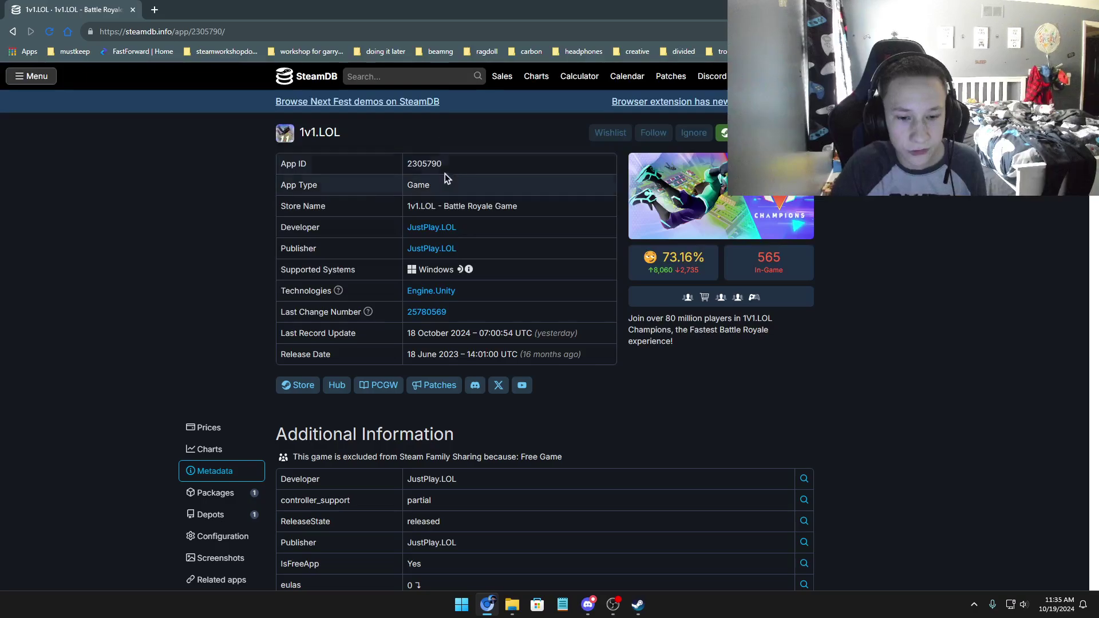
{"action": "left_click_drag", "start_coordinate": [445, 163], "coordinate": [407, 164]}
{"action": "right_click", "coordinate": [424, 164]}
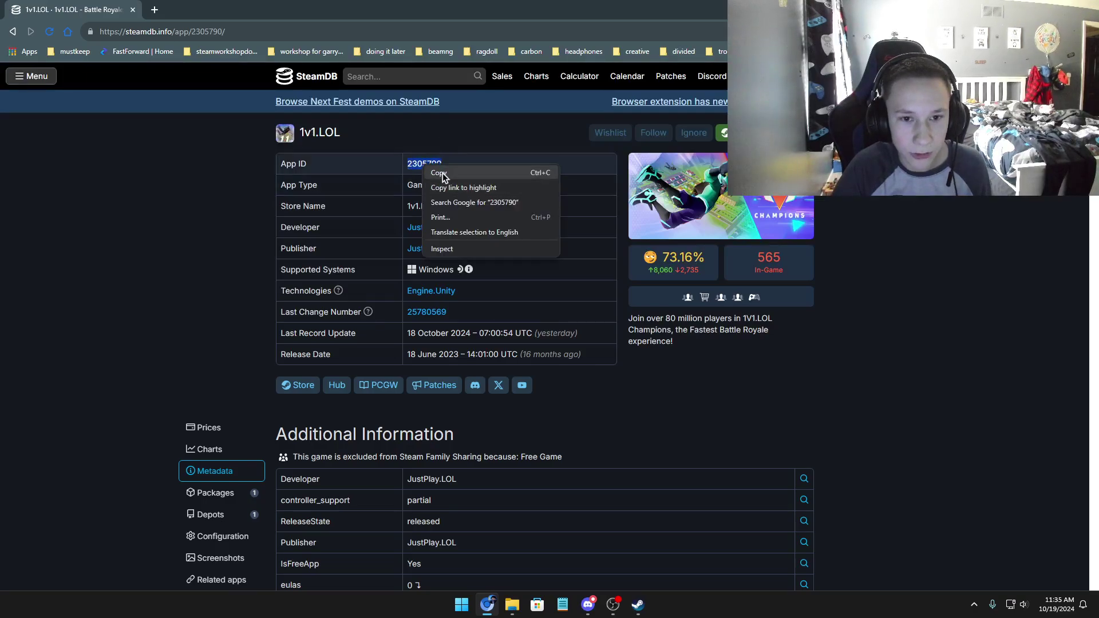
{"action": "left_click", "coordinate": [440, 174]}
{"action": "left_click", "coordinate": [638, 604]}
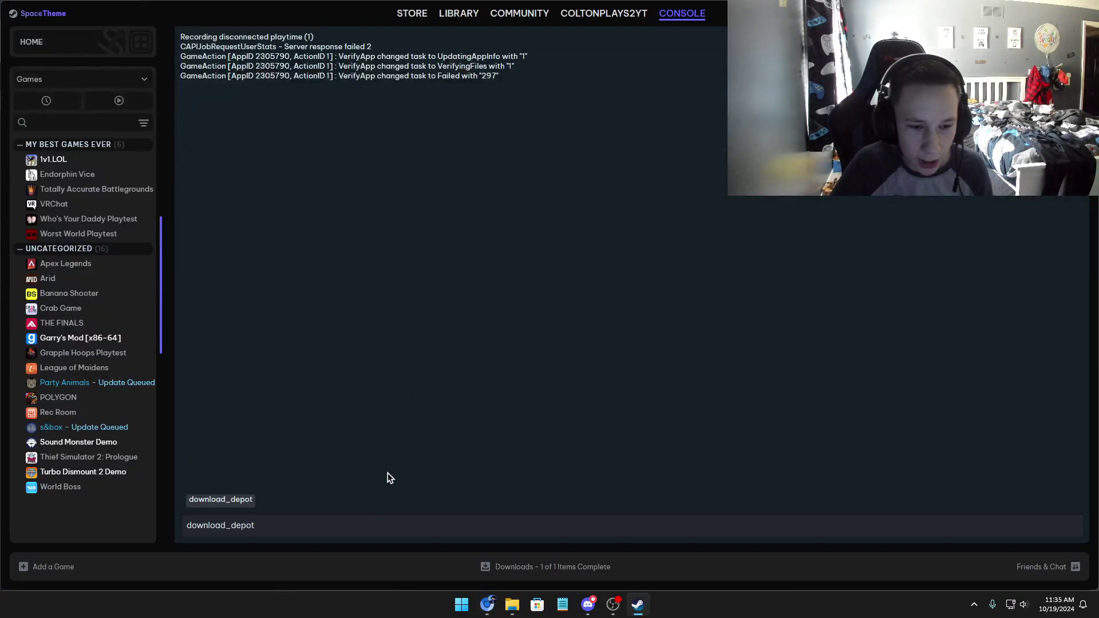
{"action": "key", "text": "ctrl+v"}
- Switch to SteamDB in the browser, show 1v1.LOL's depots and open the page of depot 2305791
{"action": "left_click", "coordinate": [487, 600]}
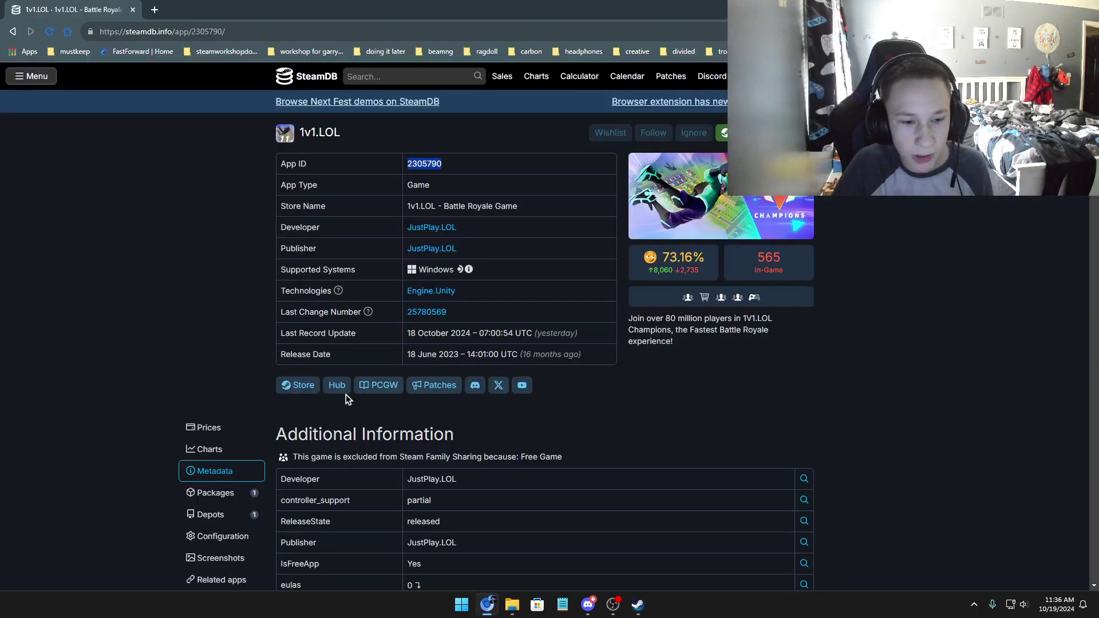
{"action": "left_click", "coordinate": [239, 461]}
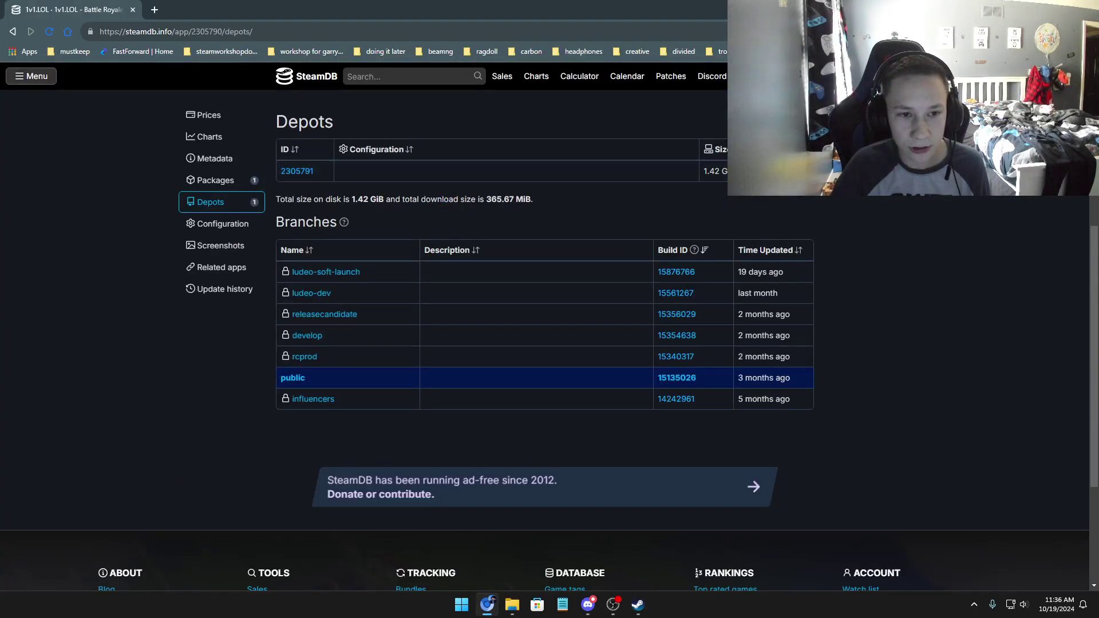
{"action": "scroll", "coordinate": [550, 343], "scroll_direction": "up", "scroll_amount": 5}
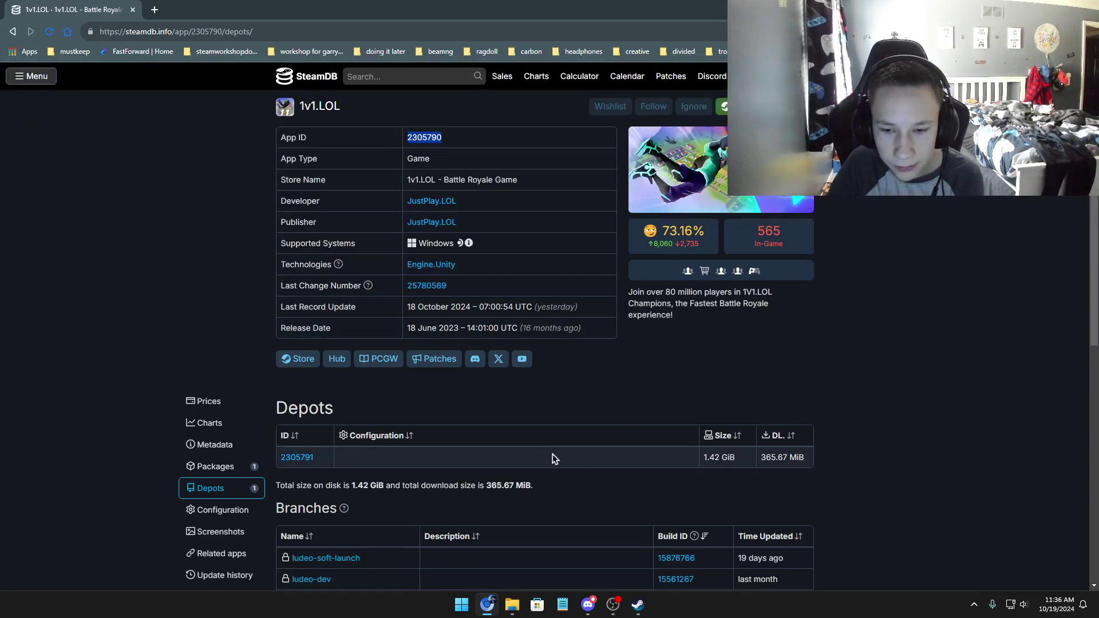
{"action": "left_click", "coordinate": [299, 459]}
{"action": "left_click", "coordinate": [587, 605]}
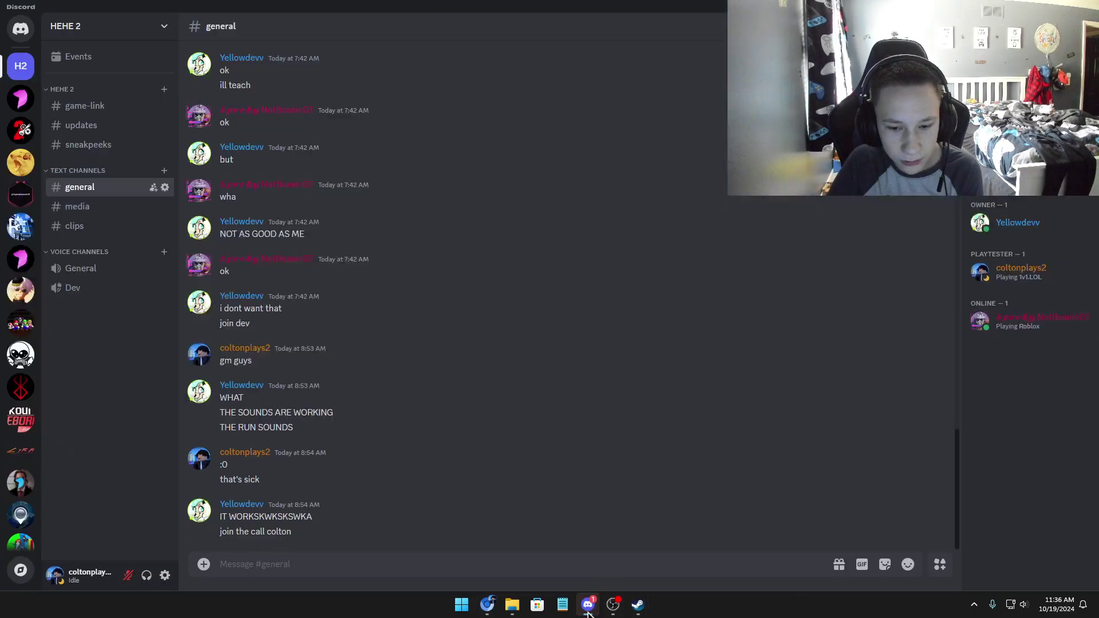
{"action": "scroll", "coordinate": [21, 538], "scroll_direction": "down", "scroll_amount": 5}
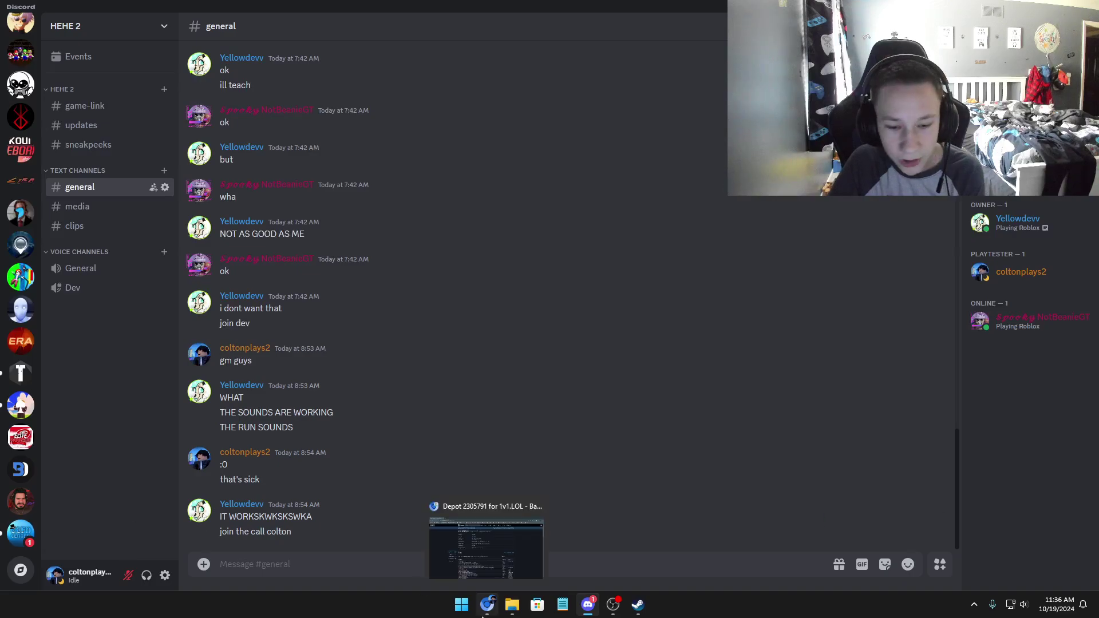
{"action": "left_click", "coordinate": [493, 611]}
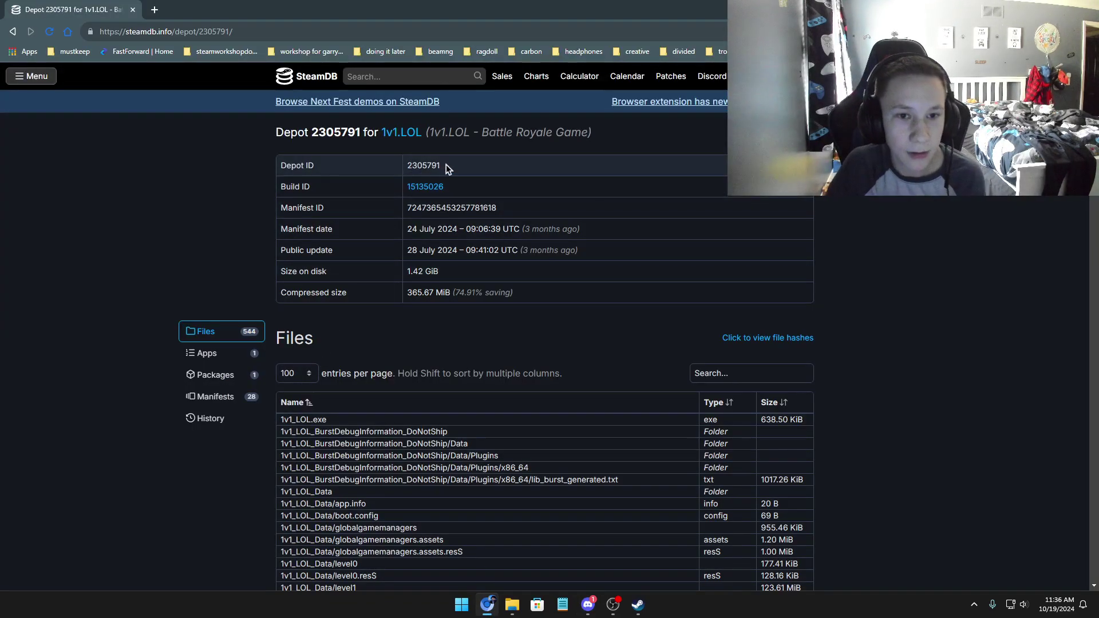
- Copy the Depot ID 2305791 from SteamDB and paste it after the App ID in the Steam console command
{"action": "left_click_drag", "start_coordinate": [439, 165], "coordinate": [406, 159]}
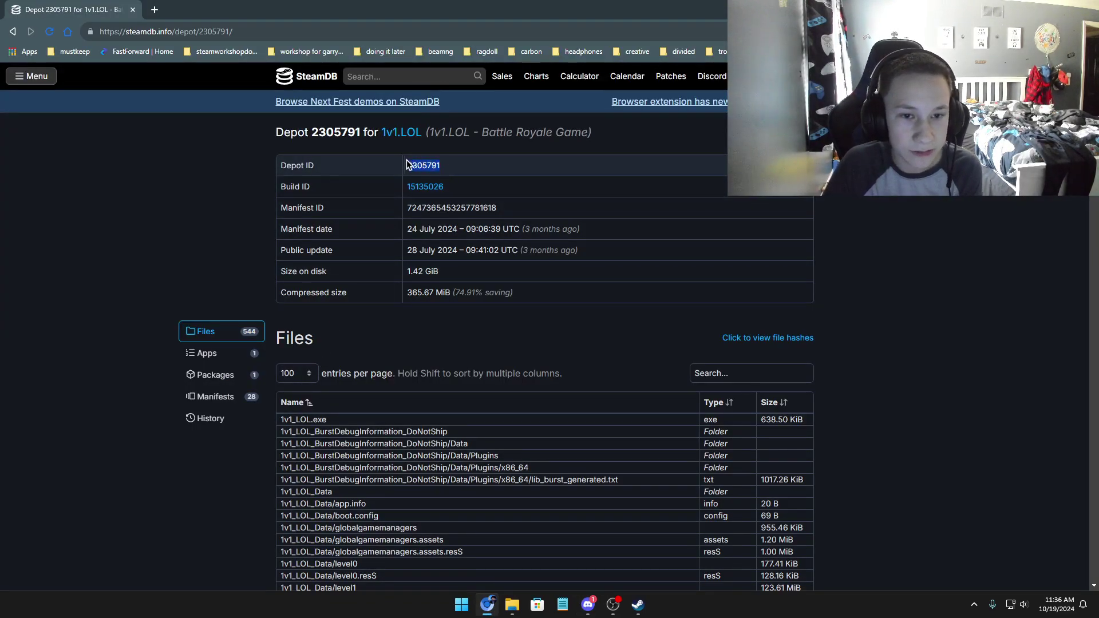
{"action": "right_click", "coordinate": [419, 167]}
{"action": "left_click", "coordinate": [430, 173]}
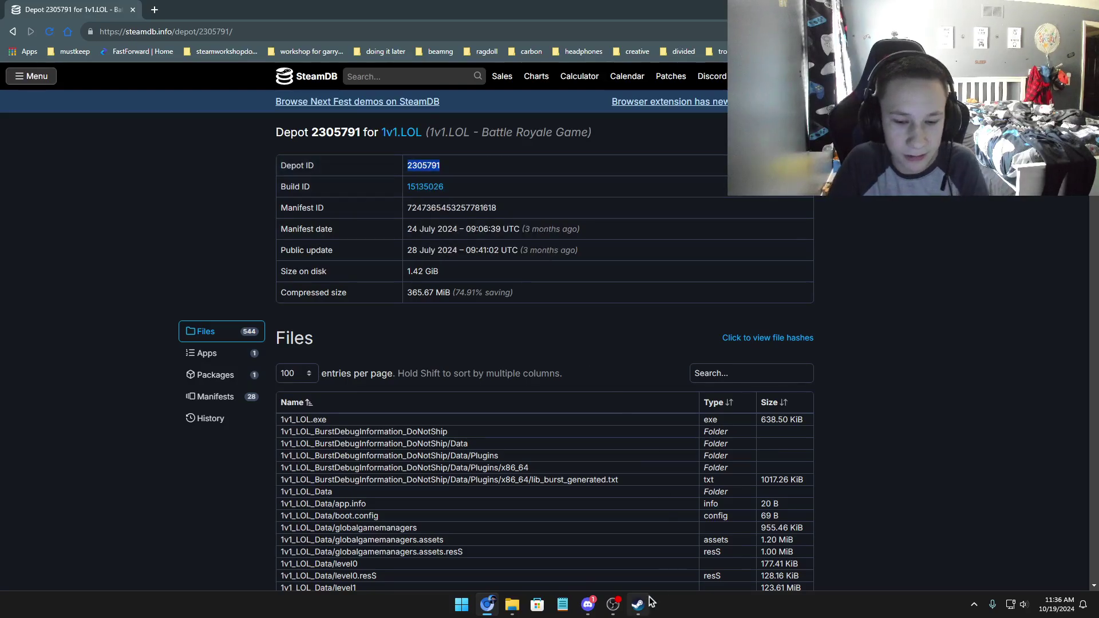
{"action": "left_click", "coordinate": [601, 537]}
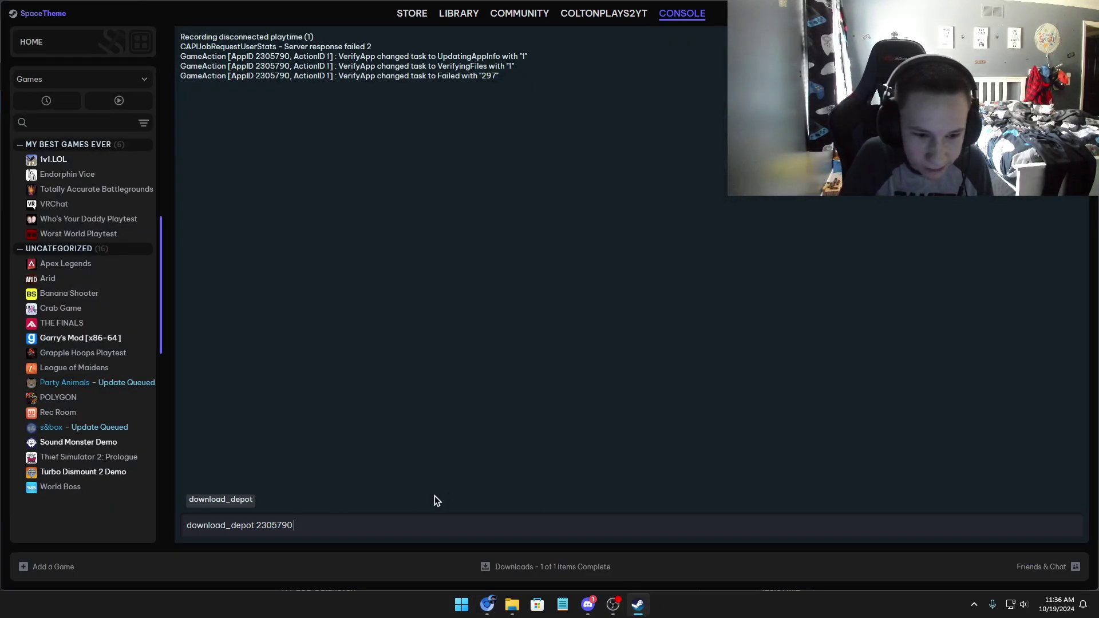
{"action": "key", "text": "ctrl+v"}
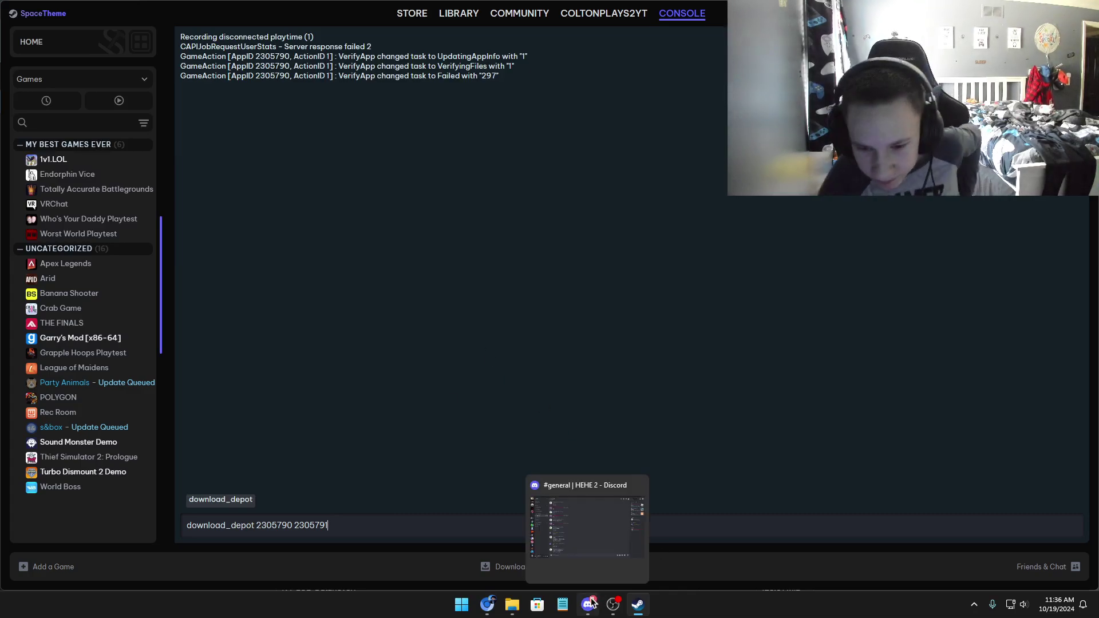
- Switch to SteamDB, open the manifest list of depot 2305791 and examine the dated manifests down to 18 June 2023
{"action": "left_click", "coordinate": [487, 604]}
{"action": "left_click", "coordinate": [216, 397]}
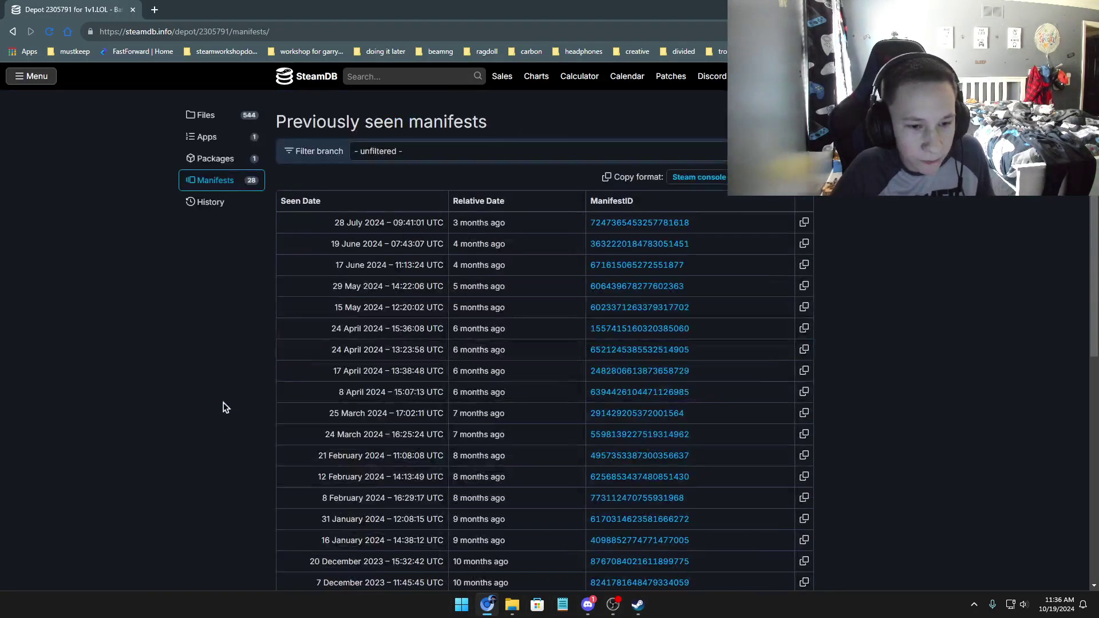
{"action": "scroll", "coordinate": [402, 291], "scroll_direction": "down", "scroll_amount": 7}
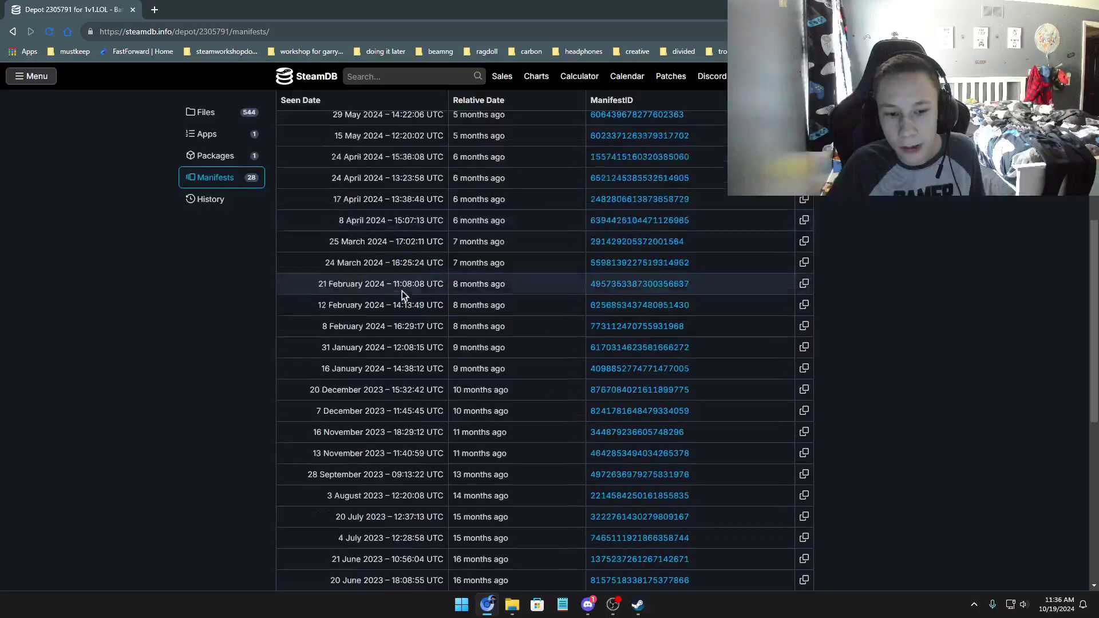
{"action": "scroll", "coordinate": [418, 435], "scroll_direction": "up", "scroll_amount": 8}
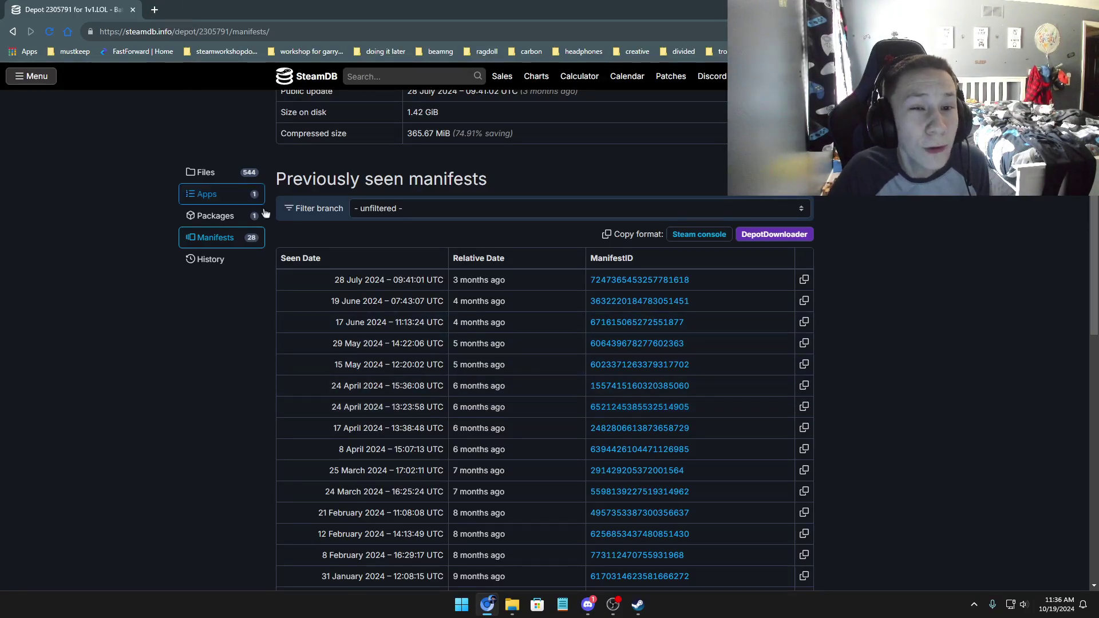
{"action": "scroll", "coordinate": [397, 526], "scroll_direction": "down", "scroll_amount": 8}
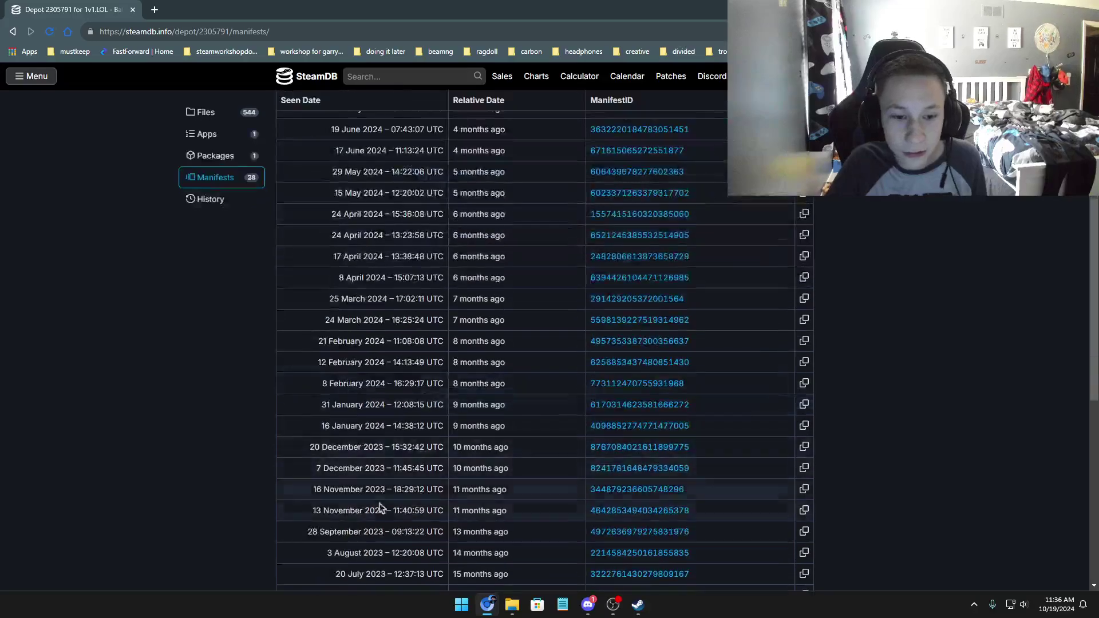
{"action": "scroll", "coordinate": [409, 506], "scroll_direction": "up", "scroll_amount": 8}
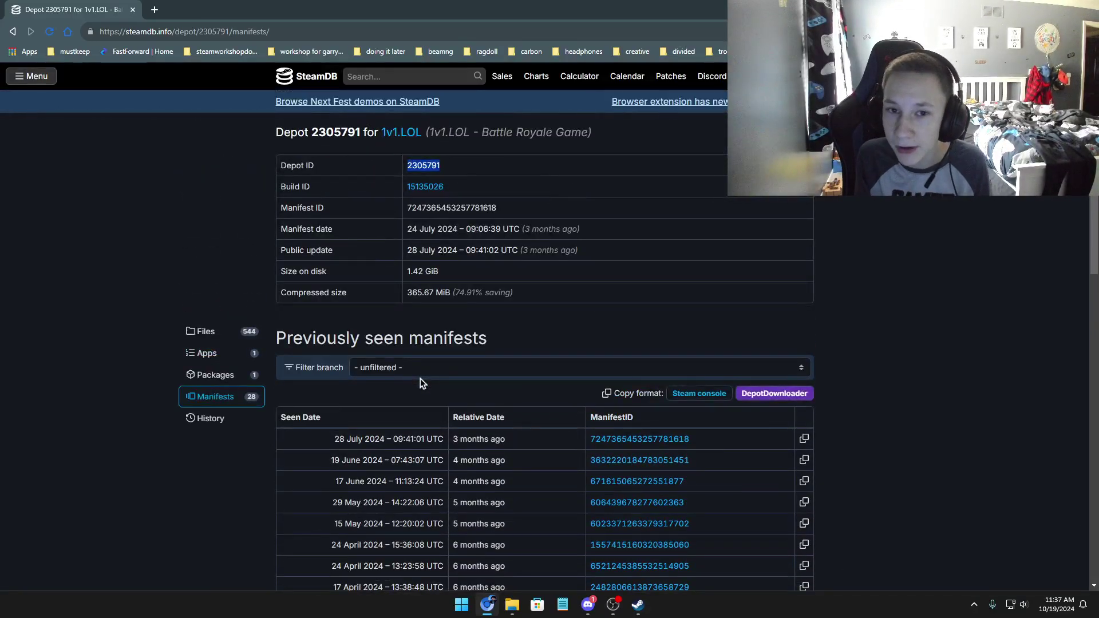
{"action": "scroll", "coordinate": [420, 379], "scroll_direction": "down", "scroll_amount": 9}
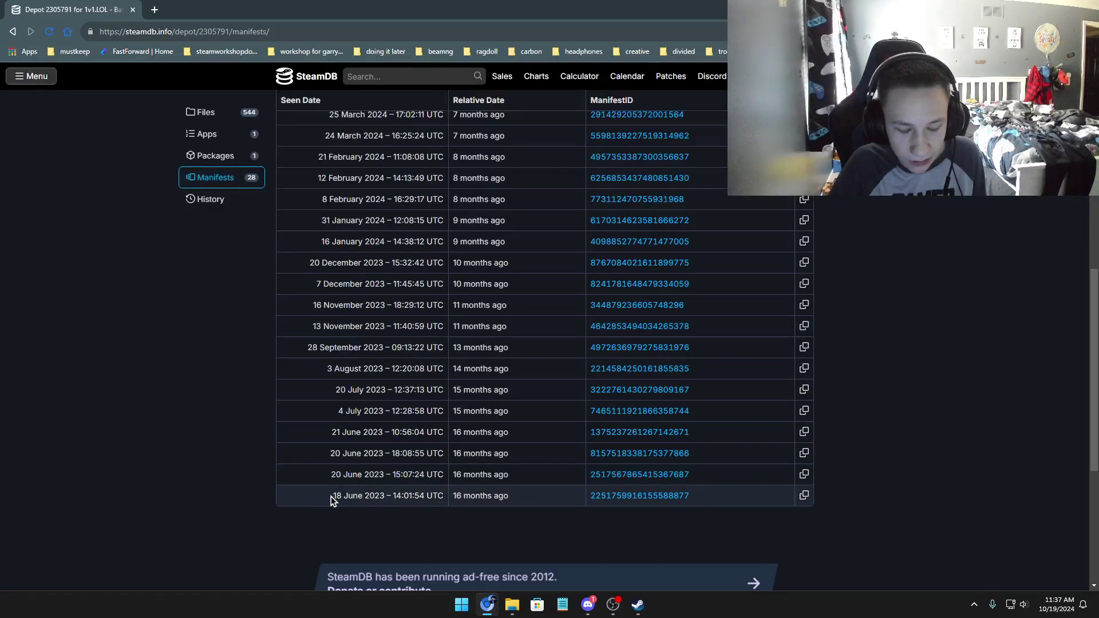
{"action": "left_click_drag", "start_coordinate": [331, 494], "coordinate": [383, 489]}
{"action": "left_click", "coordinate": [383, 489]}
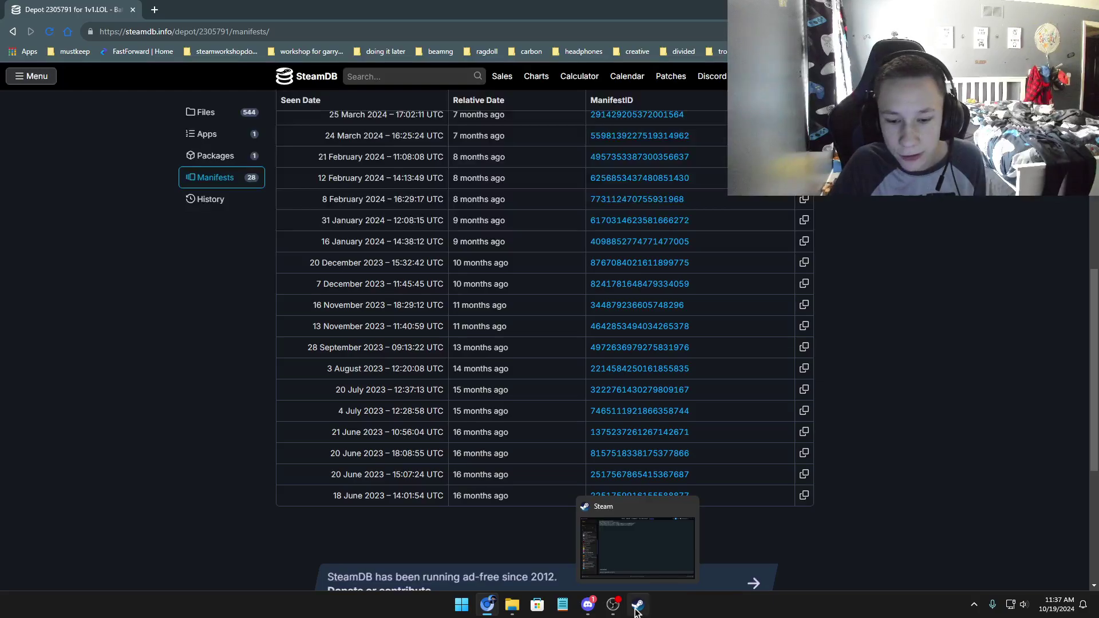
{"action": "mouse_move", "coordinate": [617, 609]}
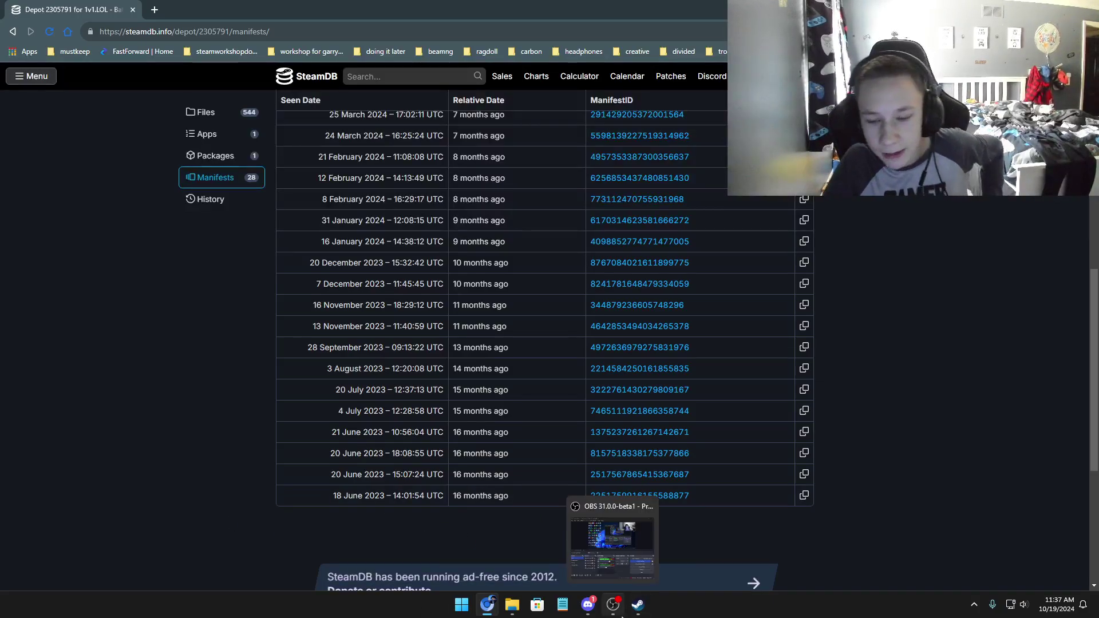
- Return to the Steam console and start a new command line with download_depot
{"action": "left_click", "coordinate": [637, 605]}
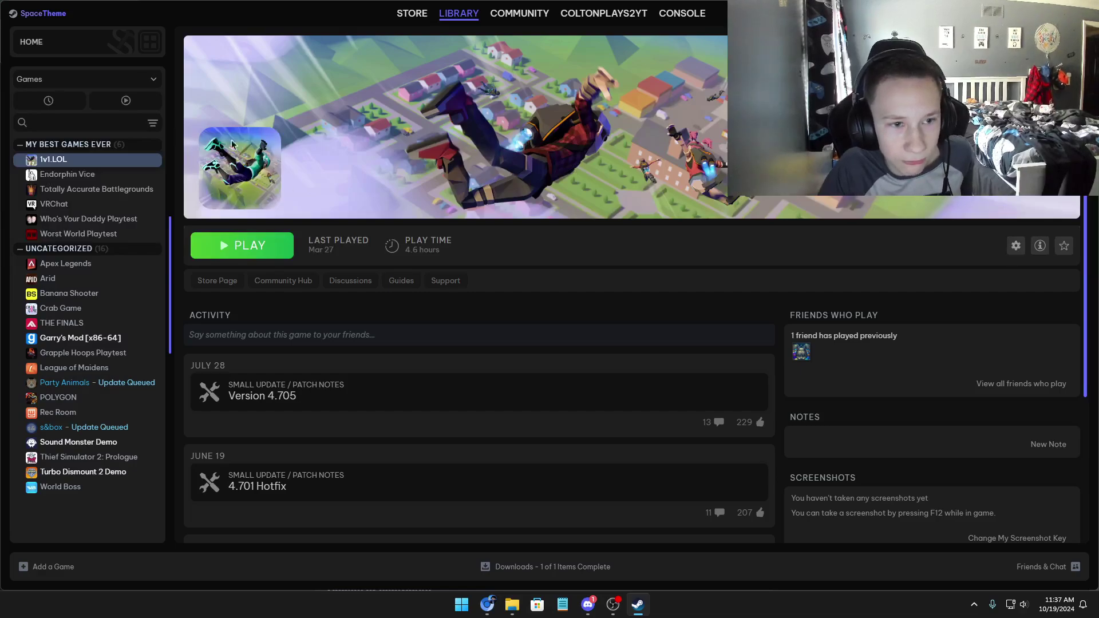
{"action": "left_click", "coordinate": [682, 13]}
{"action": "type", "text": "do"}
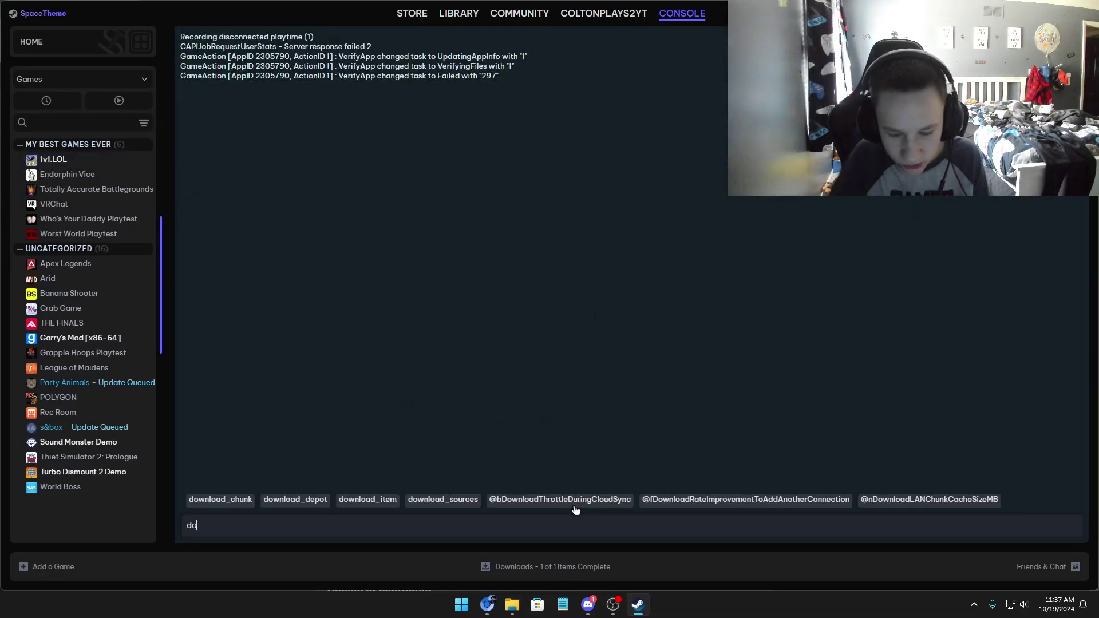
{"action": "type", "text": "wnload_depot"}
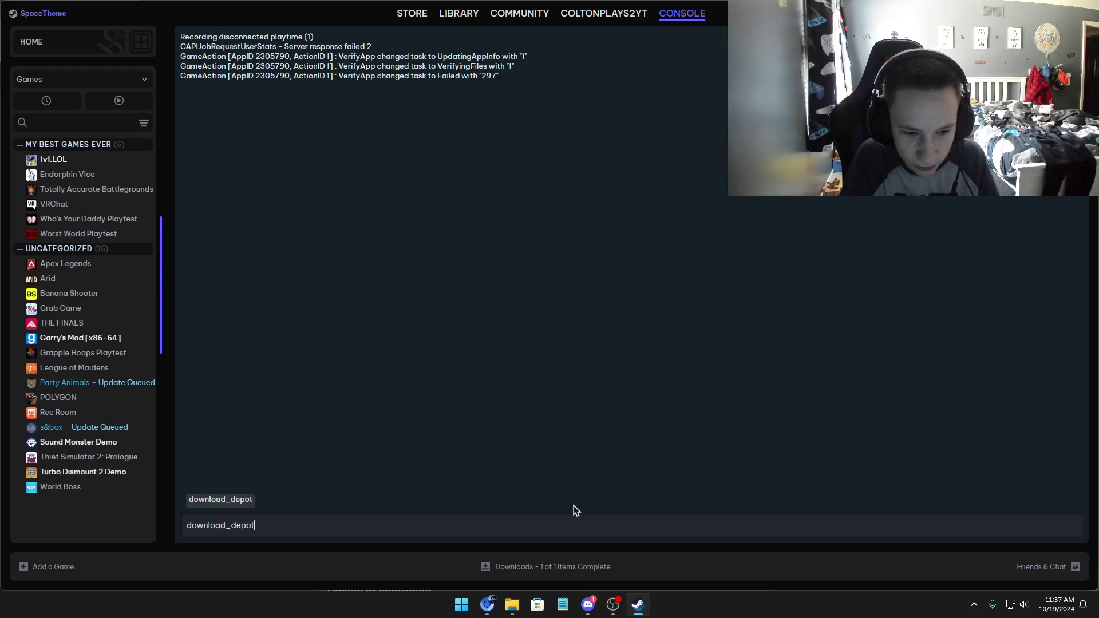
- Go back to 1v1.LOL's app page in SteamDB, copy App ID 2305790 and paste it after download_depot in the Steam console
{"action": "left_click", "coordinate": [487, 604]}
{"action": "scroll", "coordinate": [221, 203], "scroll_direction": "up", "scroll_amount": 10}
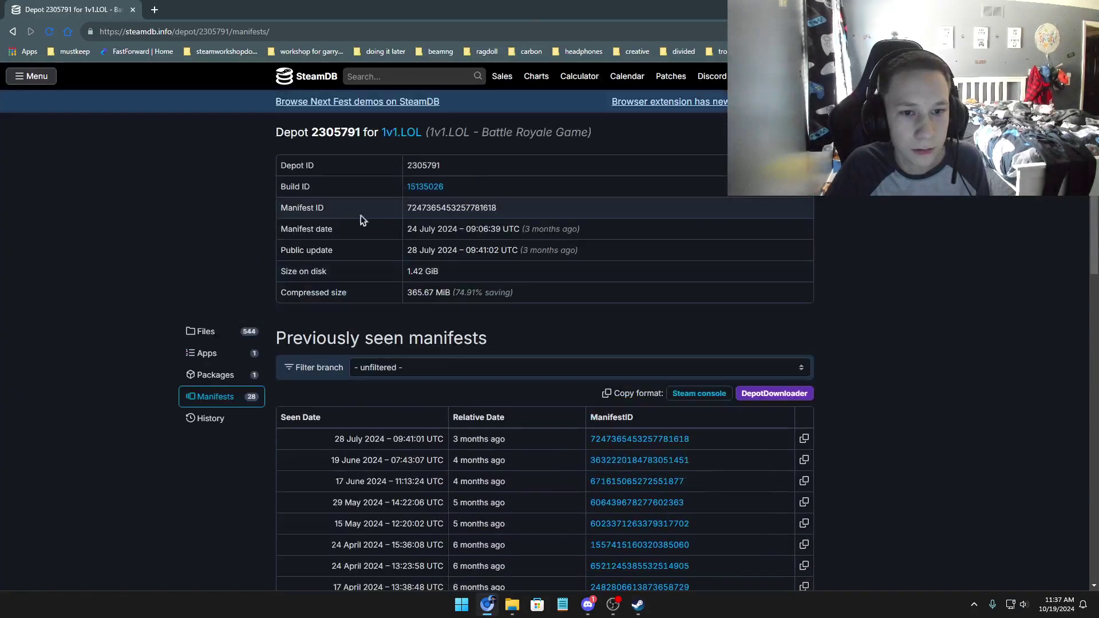
{"action": "left_click", "coordinate": [13, 31]}
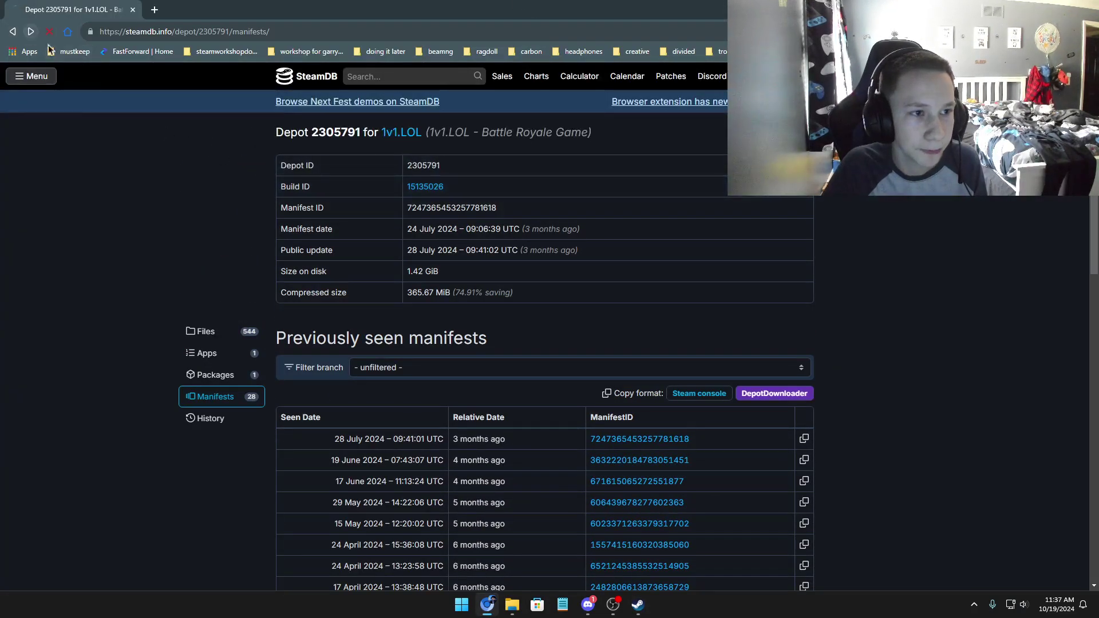
{"action": "right_click", "coordinate": [424, 164]}
{"action": "left_click", "coordinate": [435, 170]}
{"action": "left_click", "coordinate": [638, 604]}
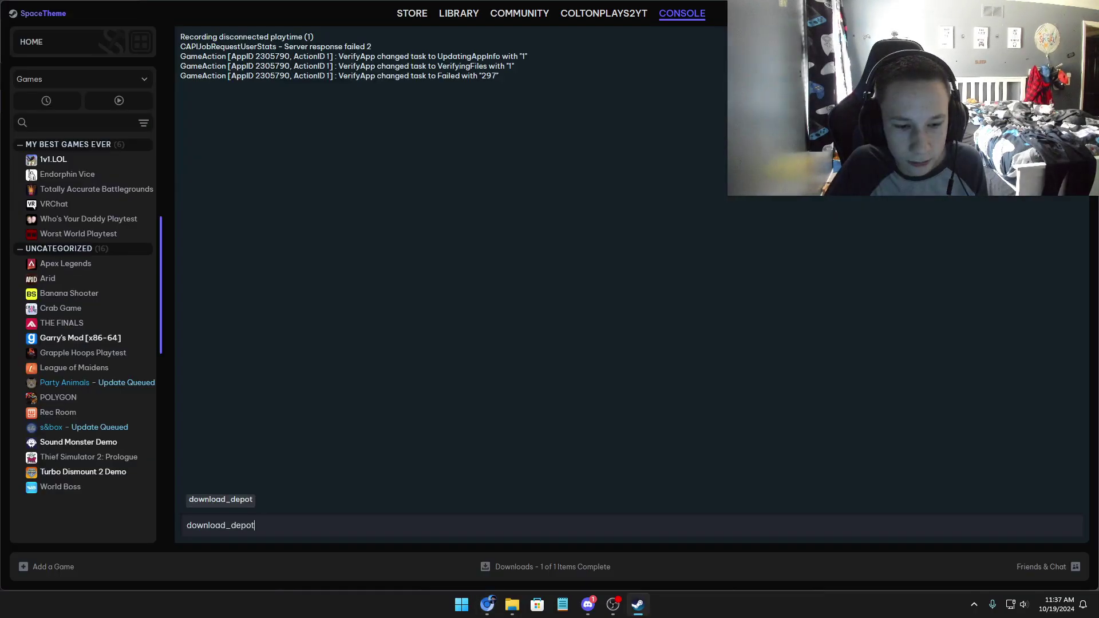
{"action": "key", "text": "ctrl+v"}
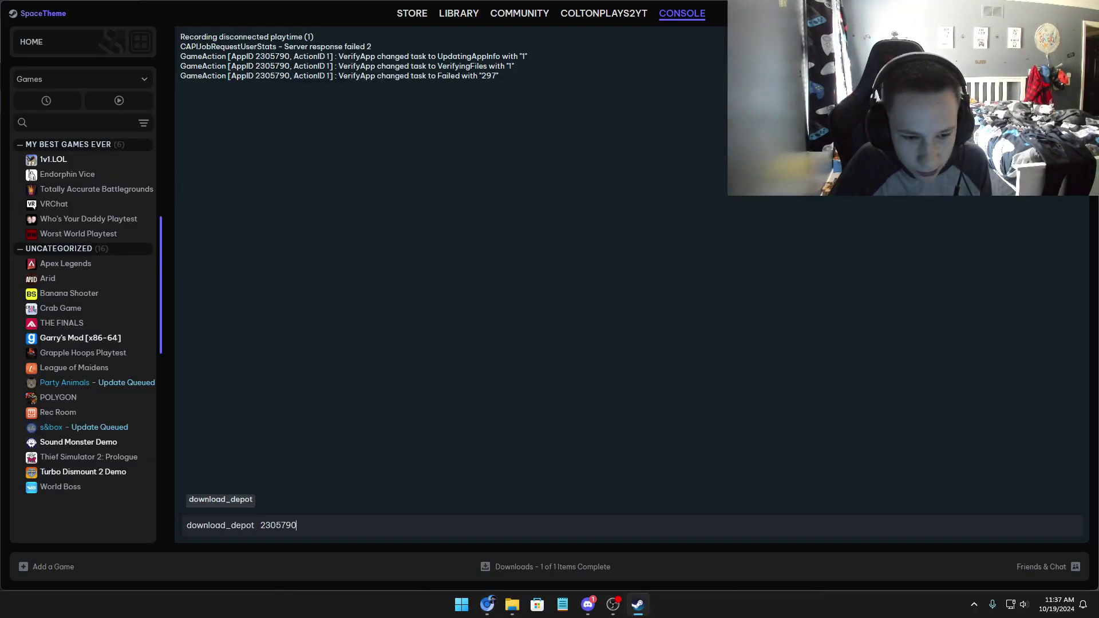
- Open depot 2305791 in SteamDB, copy its Depot ID and paste it after the App ID in the Steam console, separated by one space
{"action": "left_click", "coordinate": [487, 604]}
{"action": "left_click", "coordinate": [297, 484]}
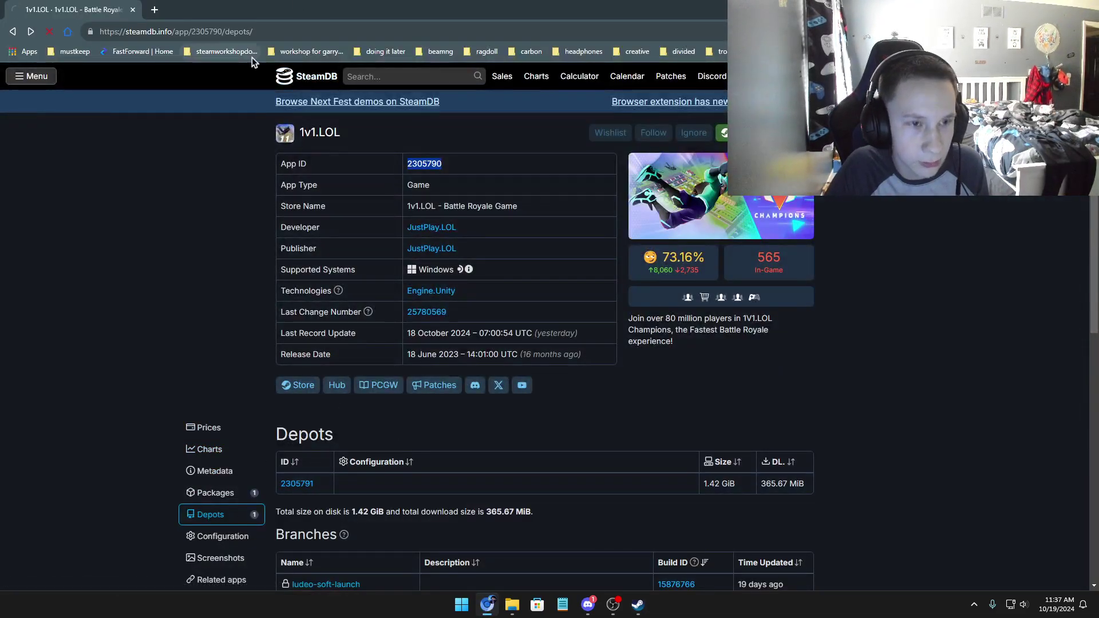
{"action": "left_click_drag", "start_coordinate": [442, 166], "coordinate": [407, 164]}
{"action": "right_click", "coordinate": [406, 165]}
{"action": "left_click", "coordinate": [435, 174]}
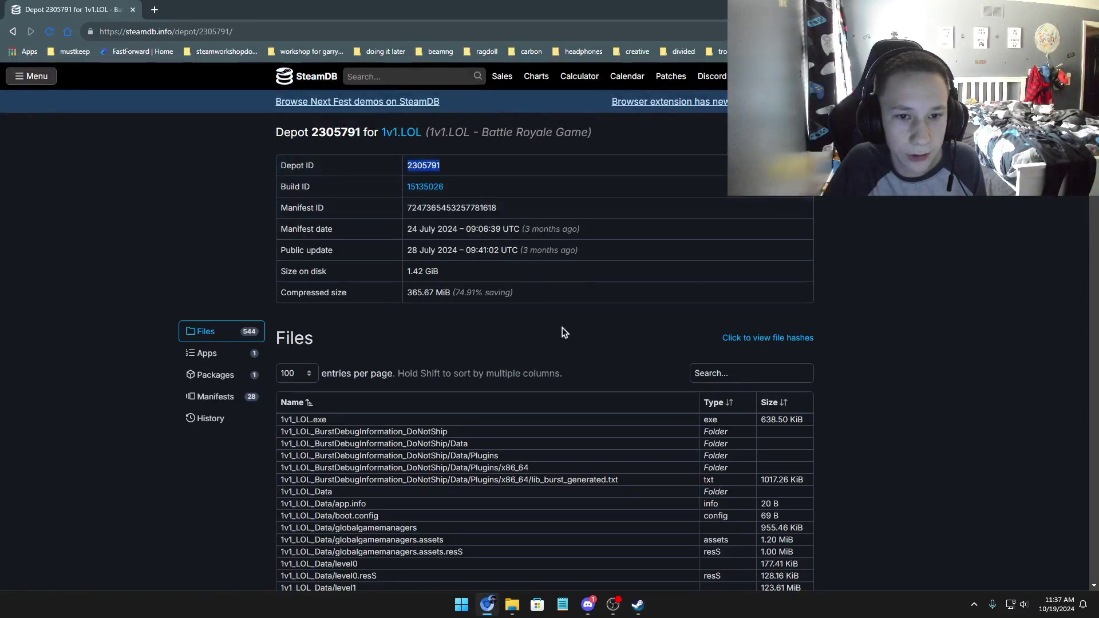
{"action": "left_click", "coordinate": [637, 604]}
{"action": "left_click", "coordinate": [255, 525]}
{"action": "key", "text": "ctrl+v"}
{"action": "key", "text": "BackSpace"}
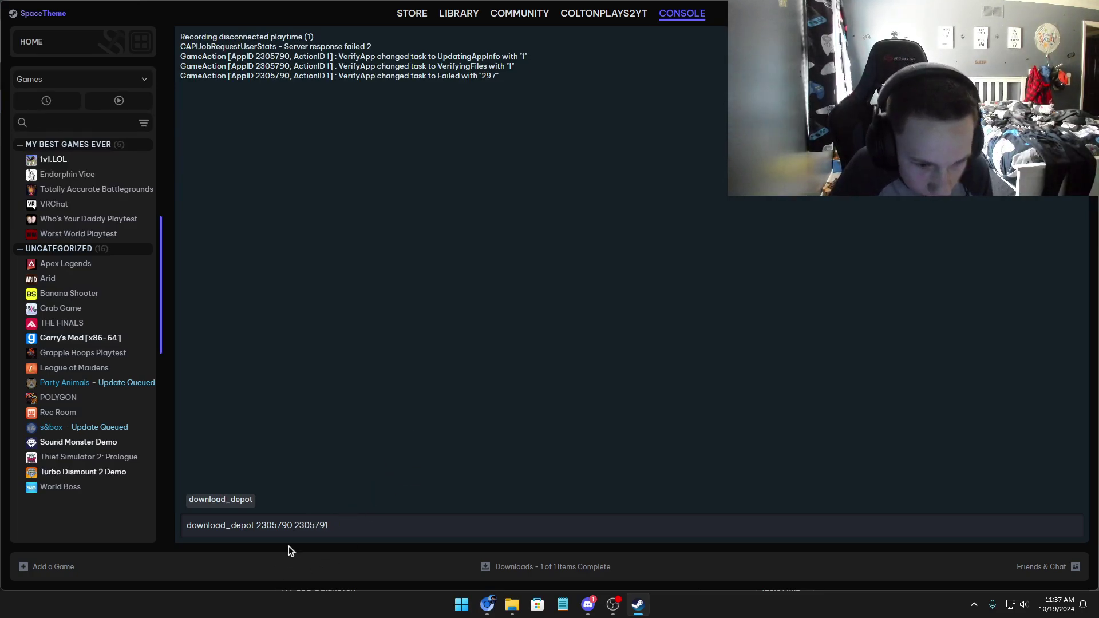
- Remove the depot ID from the console command, paste 2305791 again and reduce the gap before it to one space
{"action": "key", "text": "End"}
{"action": "key", "text": "BackSpace"}
{"action": "key", "text": "BackSpace"}
{"action": "key", "text": "BackSpace"}
{"action": "key", "text": "BackSpace"}
{"action": "key", "text": "BackSpace"}
{"action": "key", "text": "BackSpace"}
{"action": "key", "text": "BackSpace"}
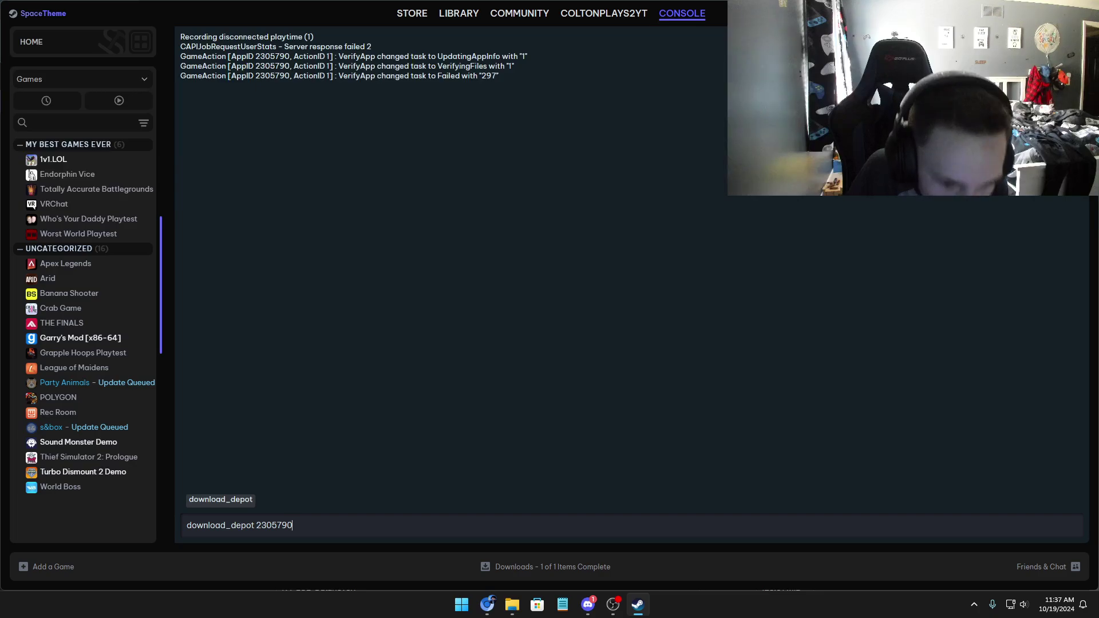
{"action": "key", "text": "ctrl+v"}
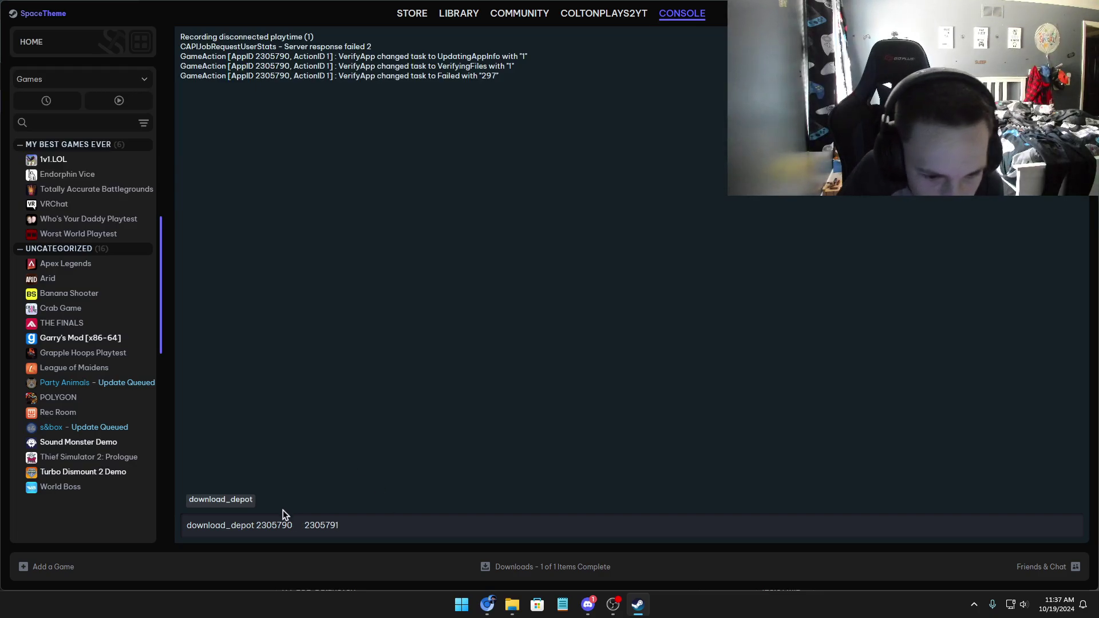
{"action": "key", "text": "BackSpace"}
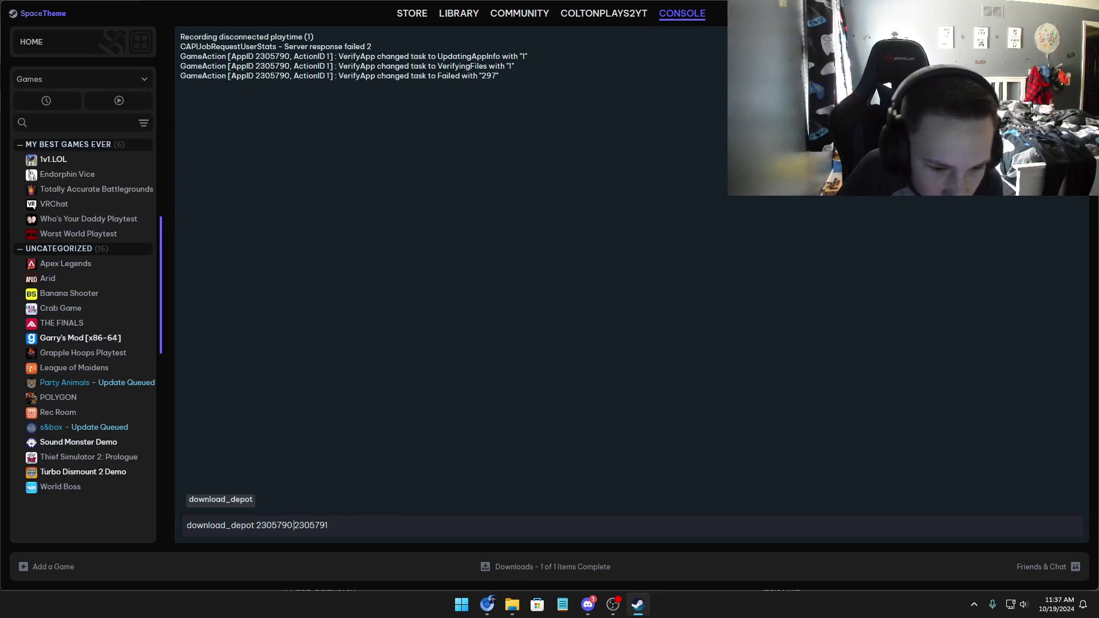
- Switch to SteamDB, open the depot's manifest list and find the oldest manifest, dated 18 June 2023
{"action": "left_click", "coordinate": [491, 605]}
{"action": "left_click", "coordinate": [214, 399]}
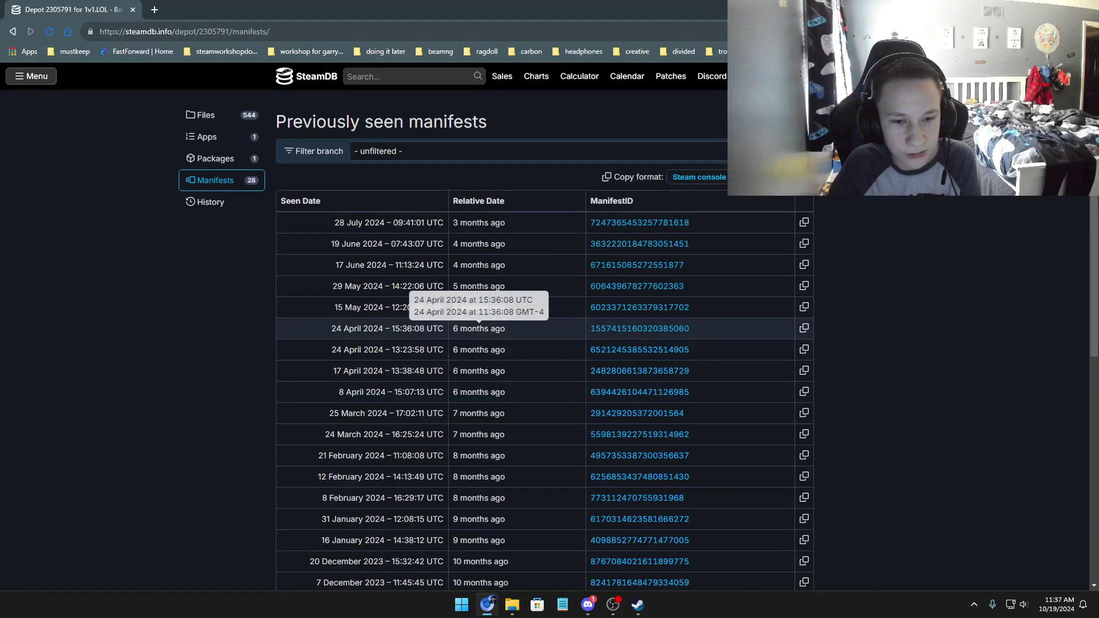
{"action": "scroll", "coordinate": [490, 410], "scroll_direction": "down", "scroll_amount": 10}
{"action": "scroll", "coordinate": [453, 343], "scroll_direction": "up", "scroll_amount": 10}
{"action": "scroll", "coordinate": [445, 280], "scroll_direction": "down", "scroll_amount": 7}
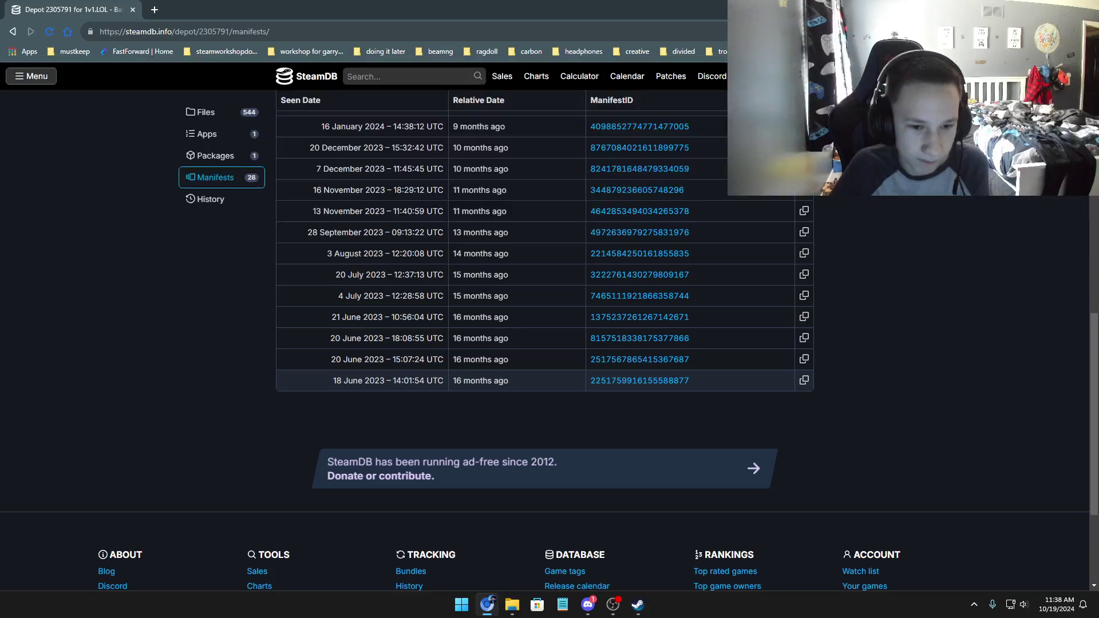
{"action": "left_click_drag", "start_coordinate": [314, 384], "coordinate": [362, 381]}
{"action": "left_click", "coordinate": [362, 381]}
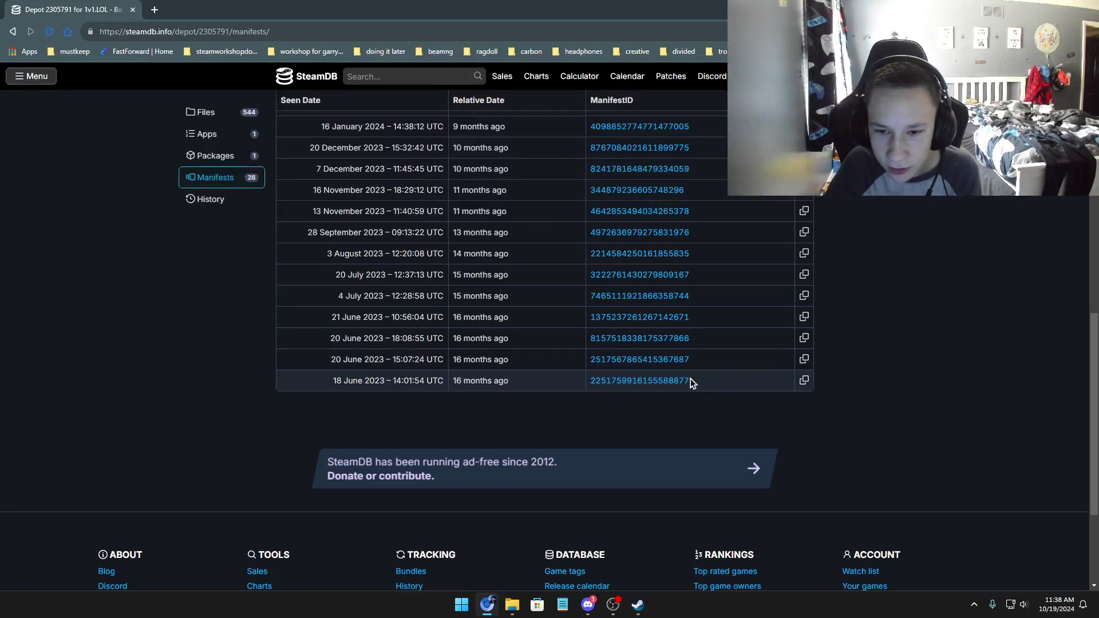
{"action": "left_click_drag", "start_coordinate": [697, 380], "coordinate": [588, 379]}
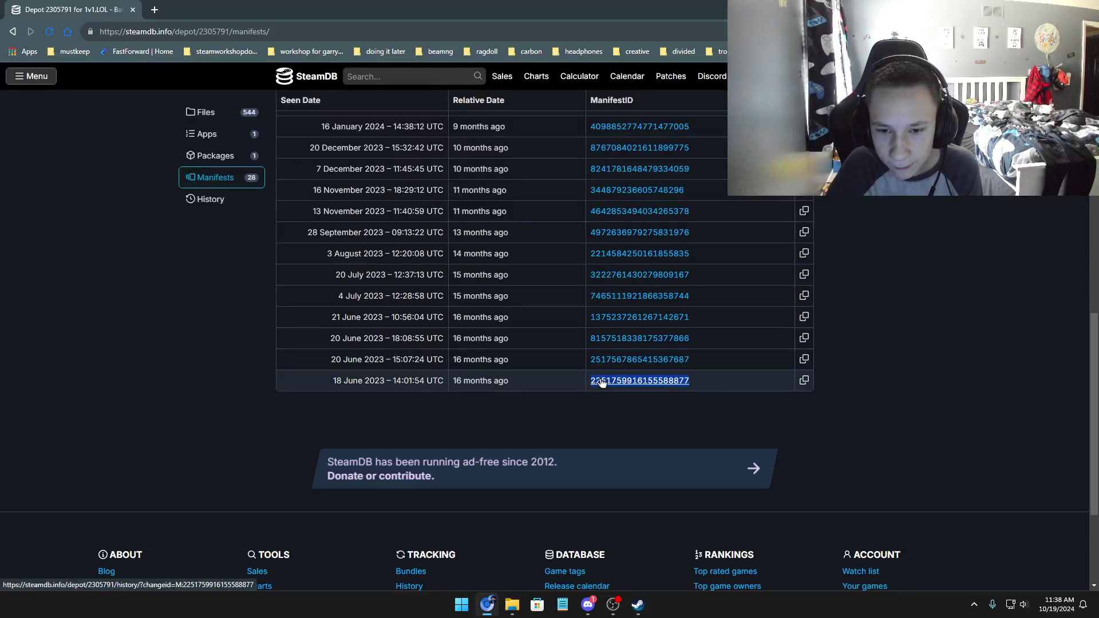
{"action": "right_click", "coordinate": [600, 381]}
{"action": "left_click", "coordinate": [625, 465]}
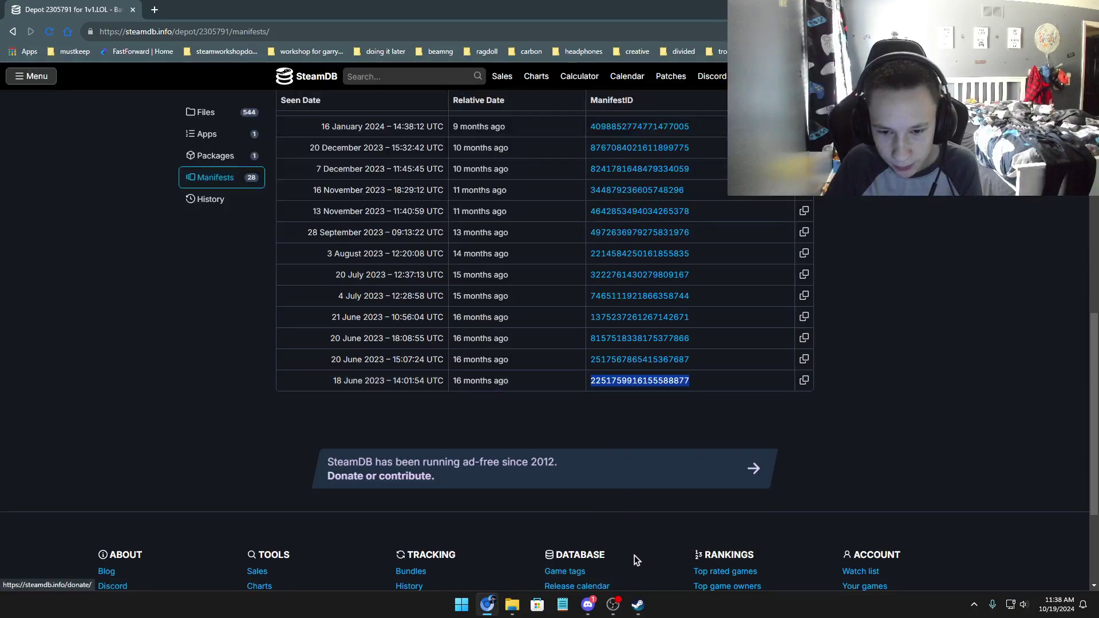
{"action": "left_click", "coordinate": [648, 610]}
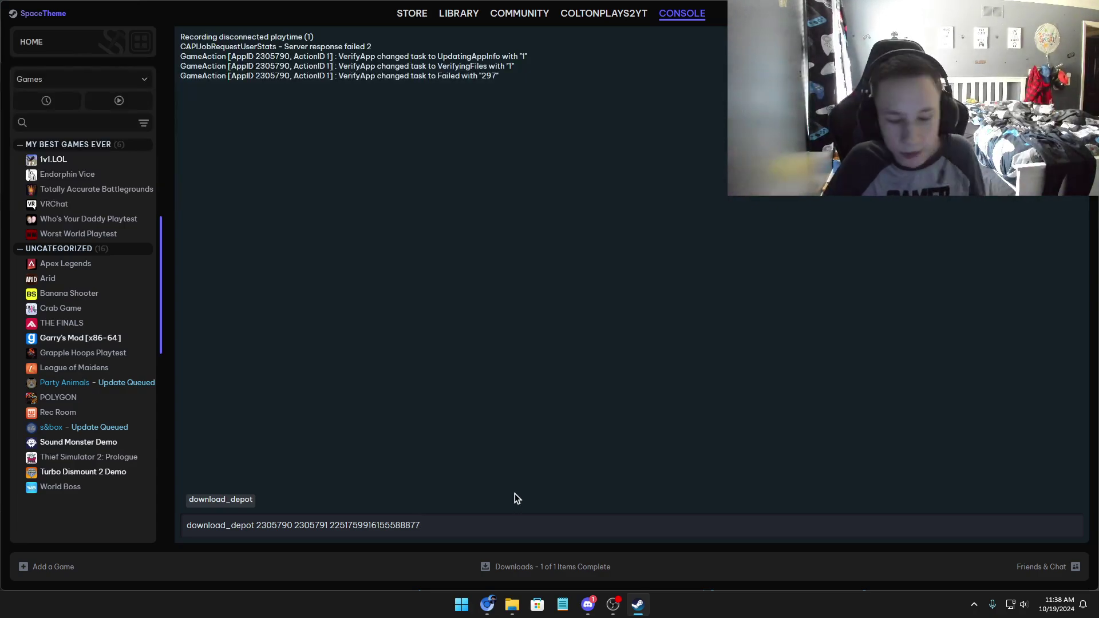
{"action": "left_click", "coordinate": [612, 604]}
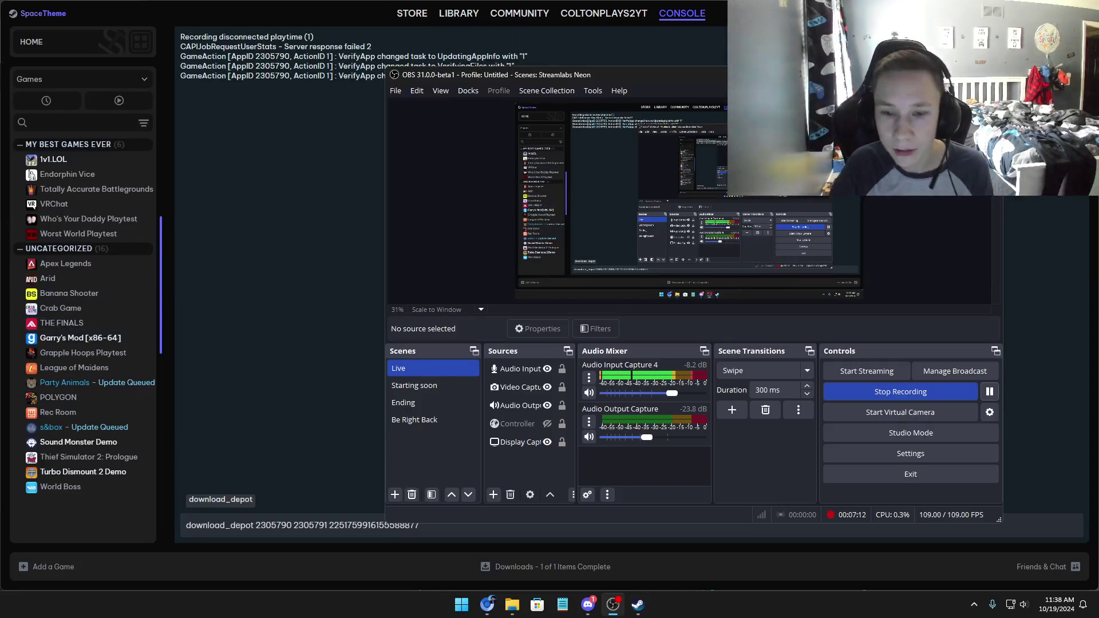
{"action": "left_click", "coordinate": [480, 525]}
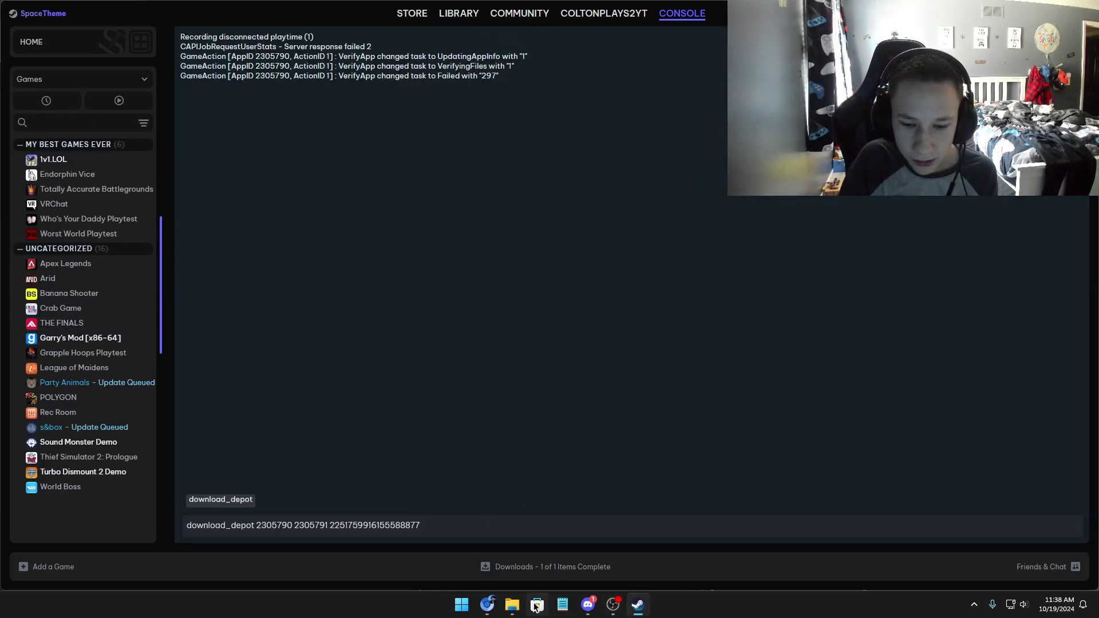
- Switch to File Explorer, view Local Disk (C:), and search Windows for Steam to open its shortcut's folder
{"action": "left_click", "coordinate": [511, 604]}
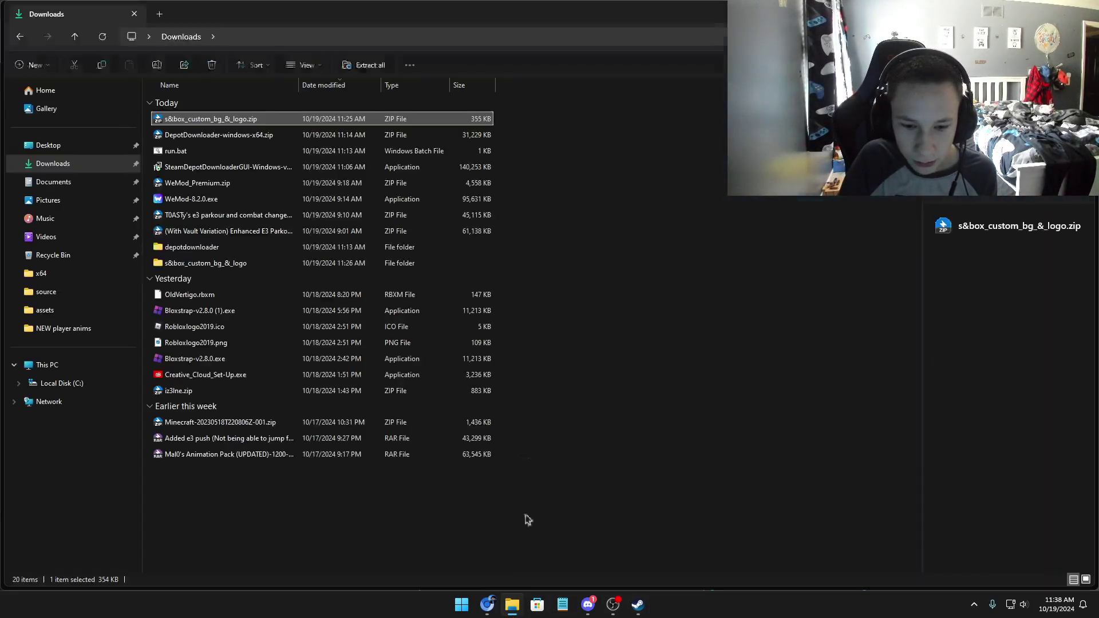
{"action": "left_click", "coordinate": [61, 383]}
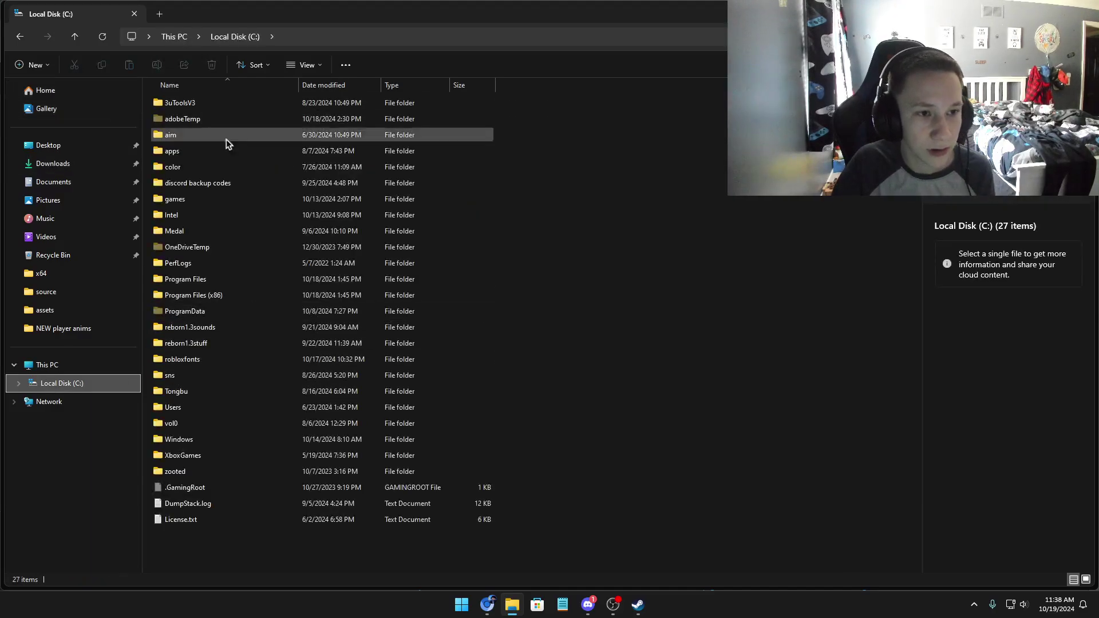
{"action": "key", "text": "super"}
{"action": "type", "text": "stea"}
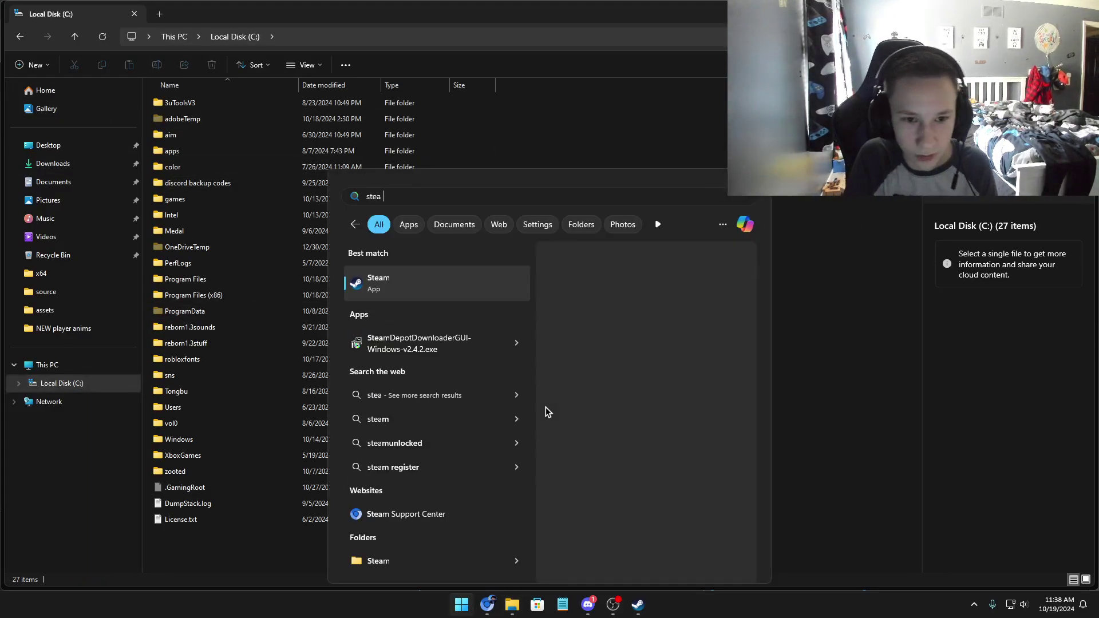
{"action": "left_click", "coordinate": [598, 402]}
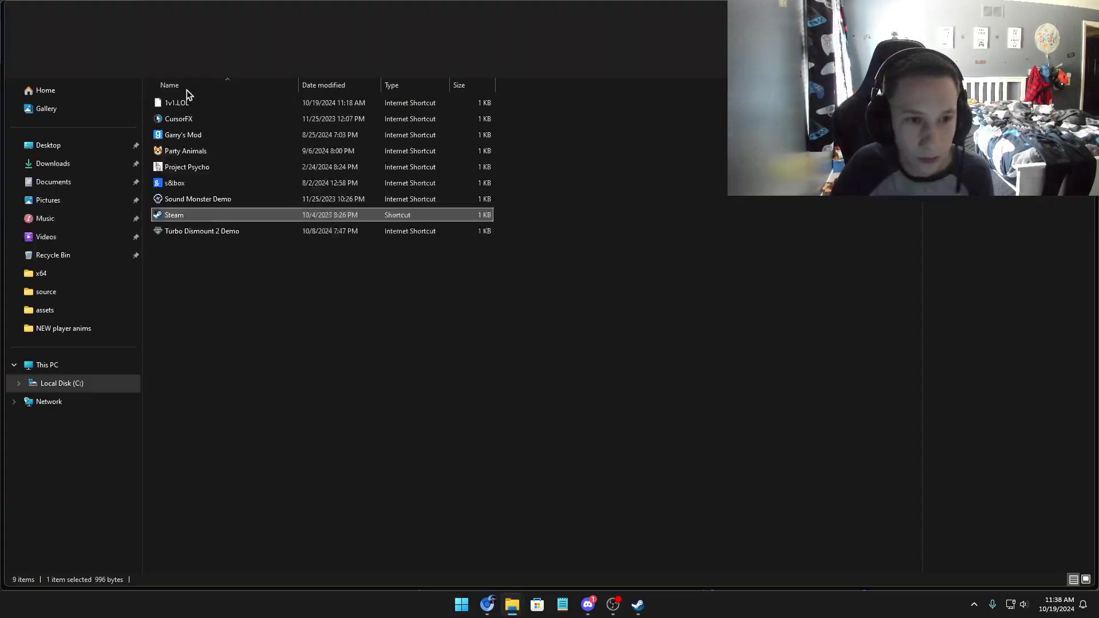
- Open the file location of the Steam shortcut and go up to the Program Files (x86) folder
{"action": "right_click", "coordinate": [189, 216]}
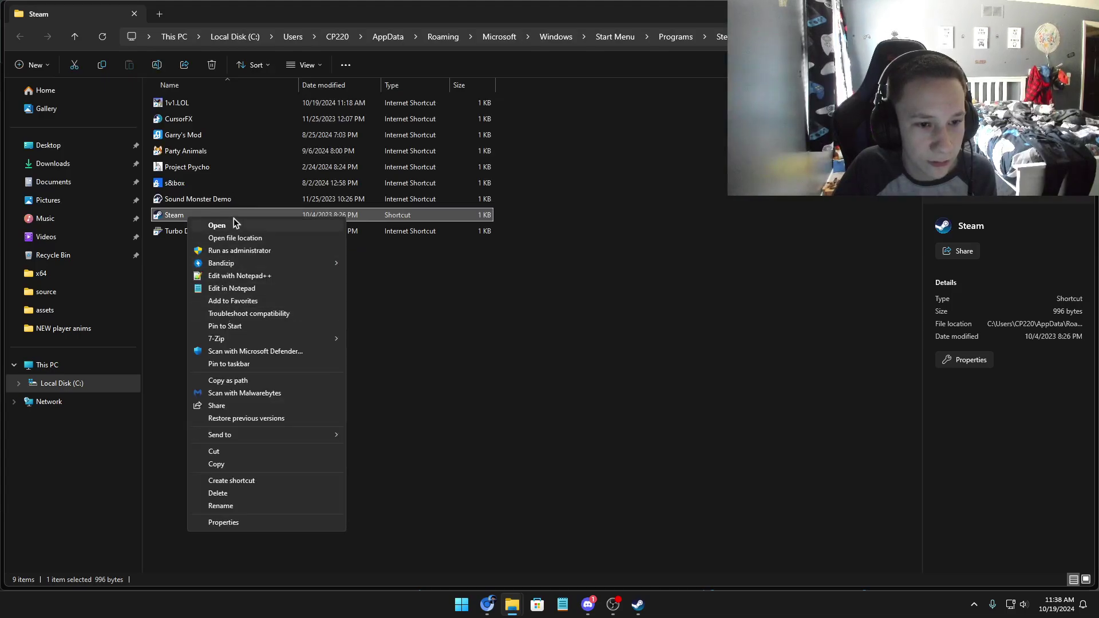
{"action": "left_click", "coordinate": [237, 239]}
{"action": "left_click", "coordinate": [324, 38]}
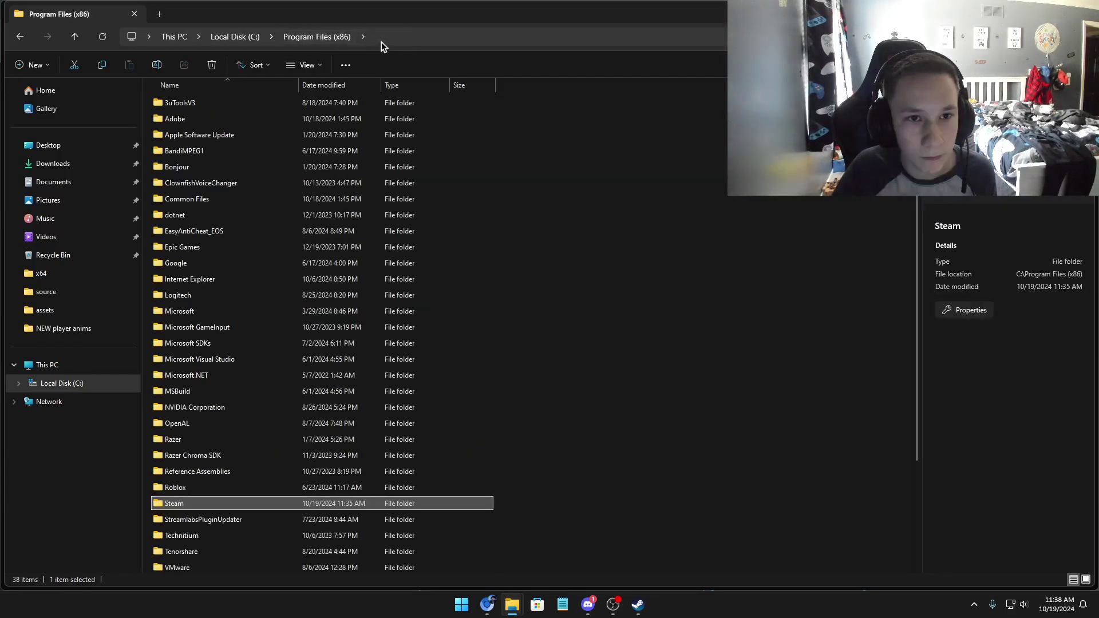
- Open the content folder inside Steam's steamapps folder, checking what the existing app_2305790 folder holds
{"action": "double_click", "coordinate": [193, 501]}
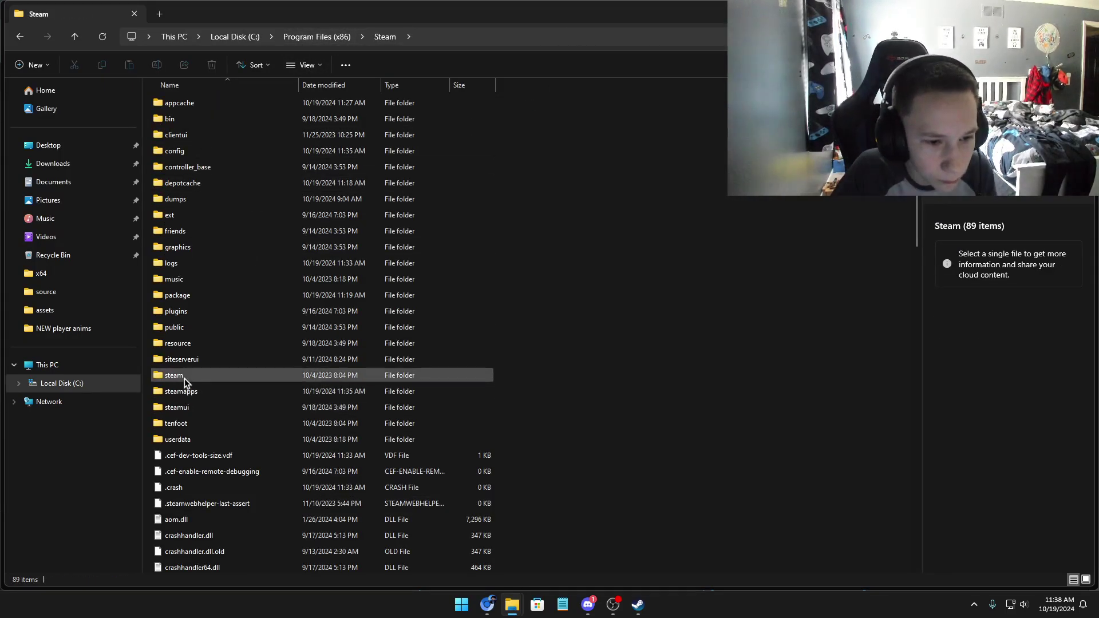
{"action": "left_click", "coordinate": [210, 394]}
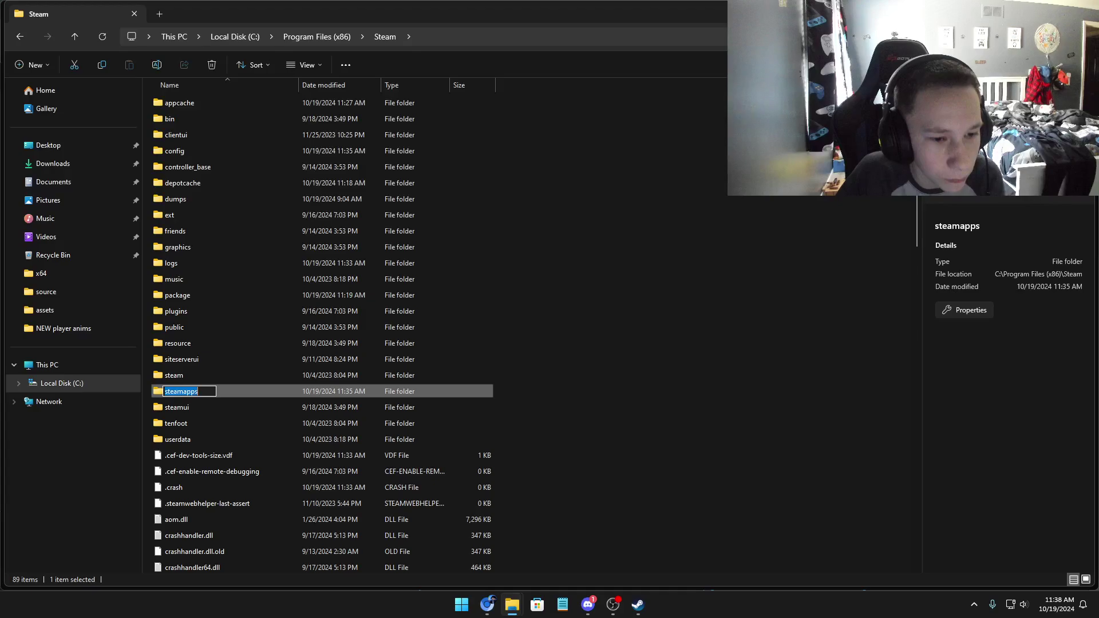
{"action": "double_click", "coordinate": [238, 392]}
{"action": "left_click", "coordinate": [187, 118]}
{"action": "double_click", "coordinate": [187, 119]}
{"action": "double_click", "coordinate": [188, 102]}
{"action": "double_click", "coordinate": [188, 102]}
{"action": "left_click", "coordinate": [19, 39]}
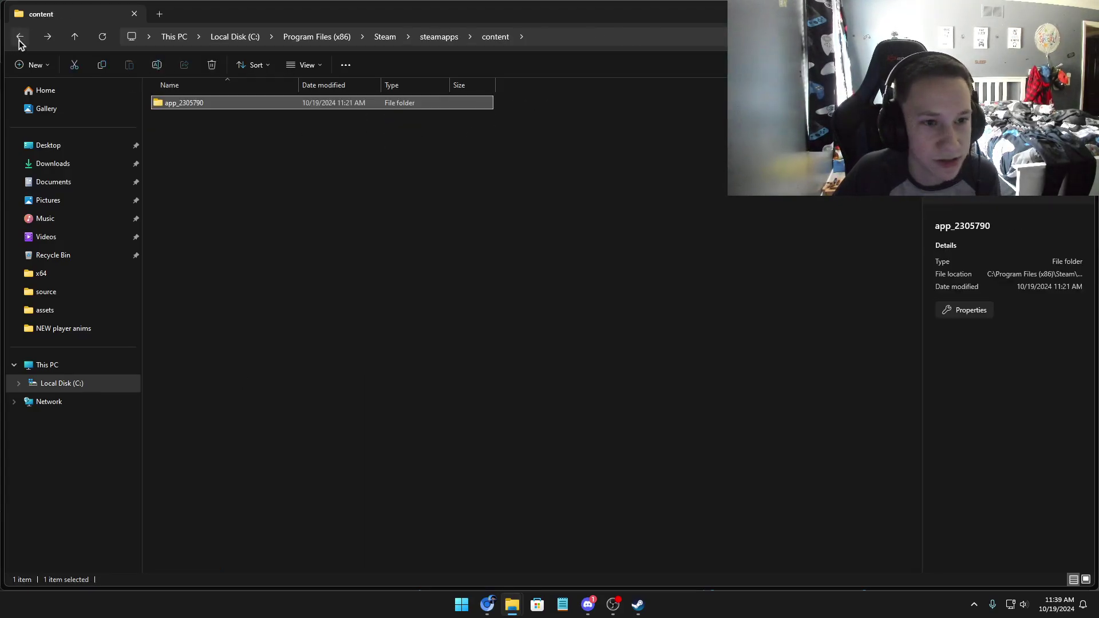
{"action": "left_click", "coordinate": [19, 39]}
{"action": "left_click", "coordinate": [43, 39]}
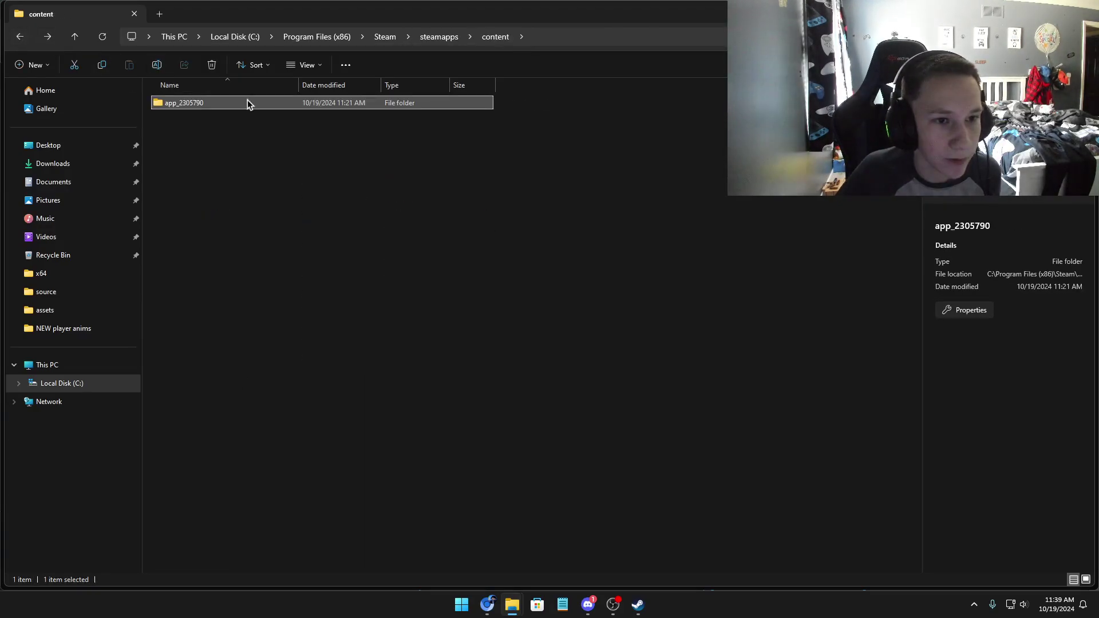
- Delete the app_2305790 folder, permanently remove it from the Recycle Bin and return to the content folder
{"action": "left_click", "coordinate": [212, 66]}
{"action": "key", "text": "super"}
{"action": "type", "text": "recycle Bin"}
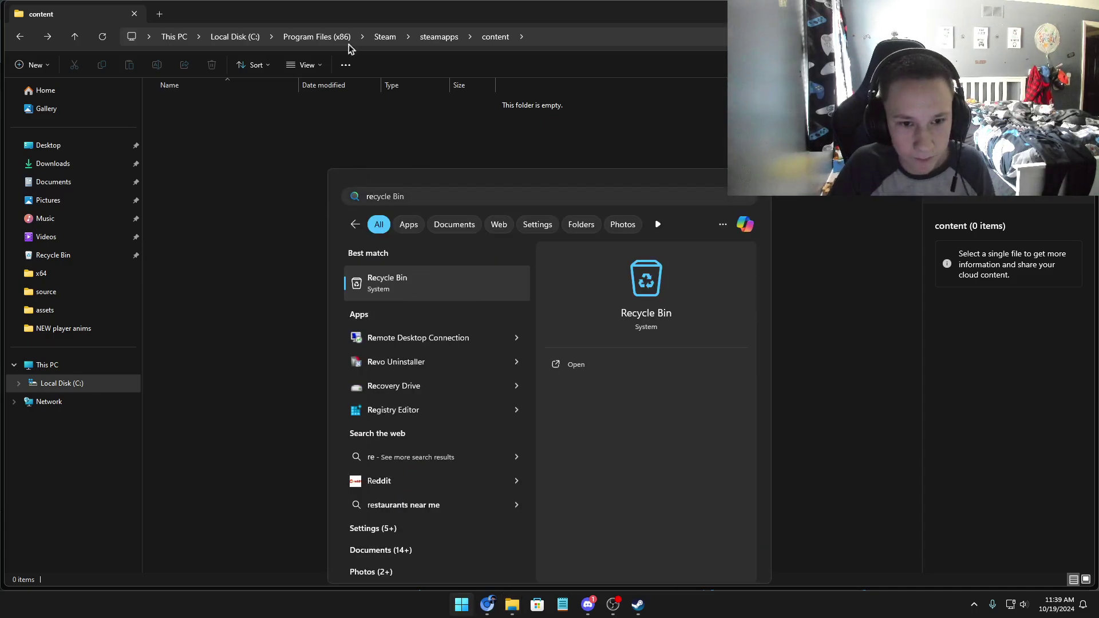
{"action": "key", "text": "Return"}
{"action": "left_click", "coordinate": [393, 102]}
{"action": "key", "text": "Delete"}
{"action": "left_click", "coordinate": [589, 346]}
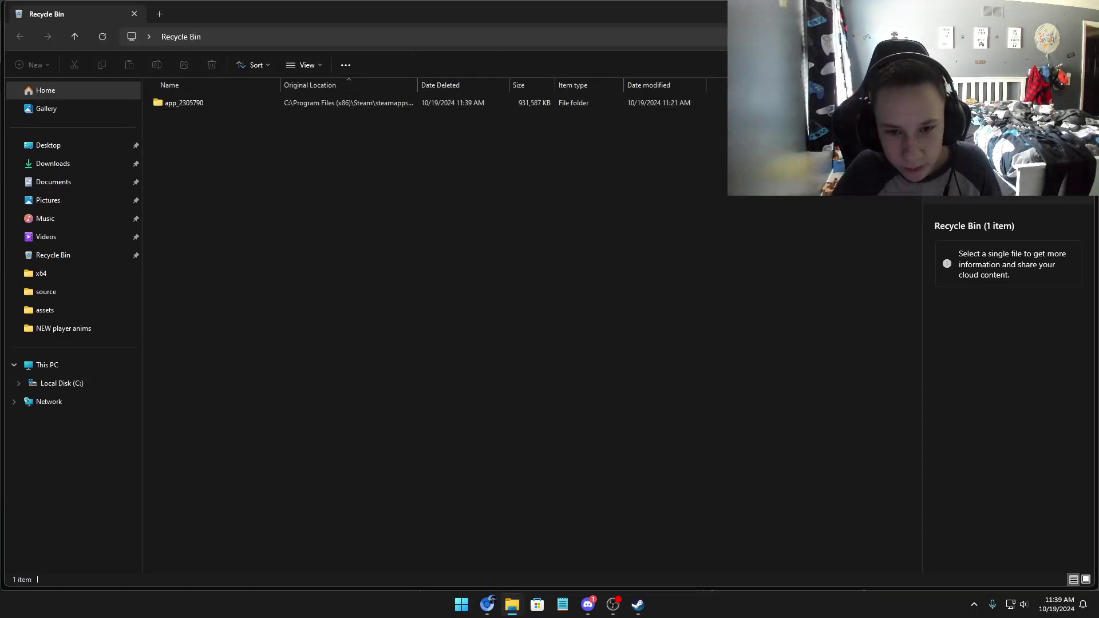
{"action": "key", "text": "alt+Left"}
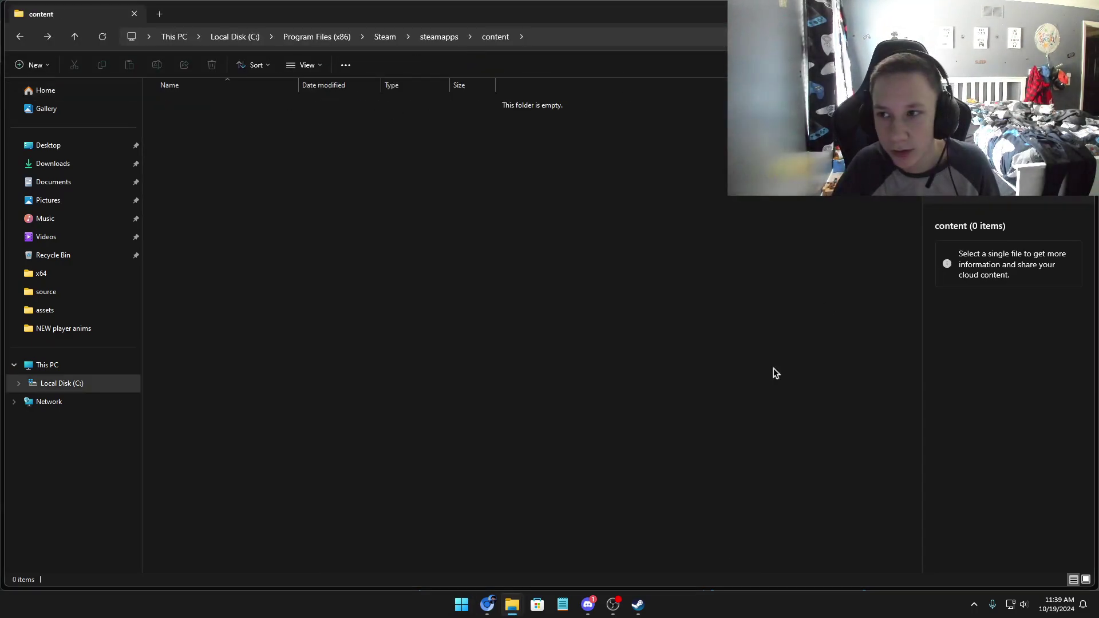
{"action": "left_click", "coordinate": [613, 606]}
{"action": "left_click", "coordinate": [614, 607]}
{"action": "left_click", "coordinate": [638, 605]}
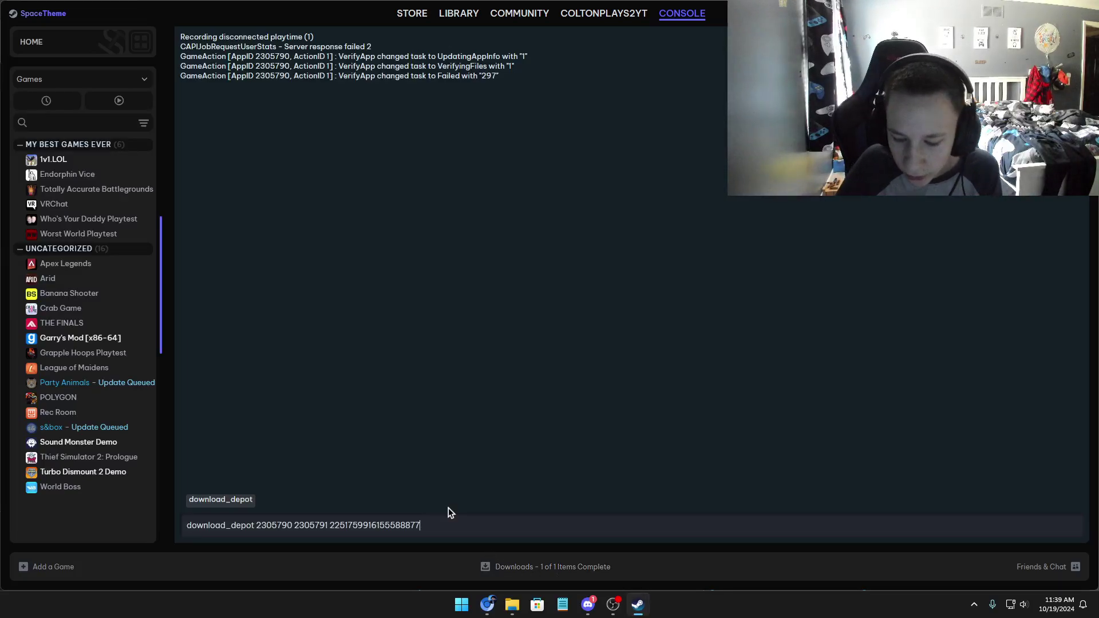
{"action": "key", "text": "Return"}
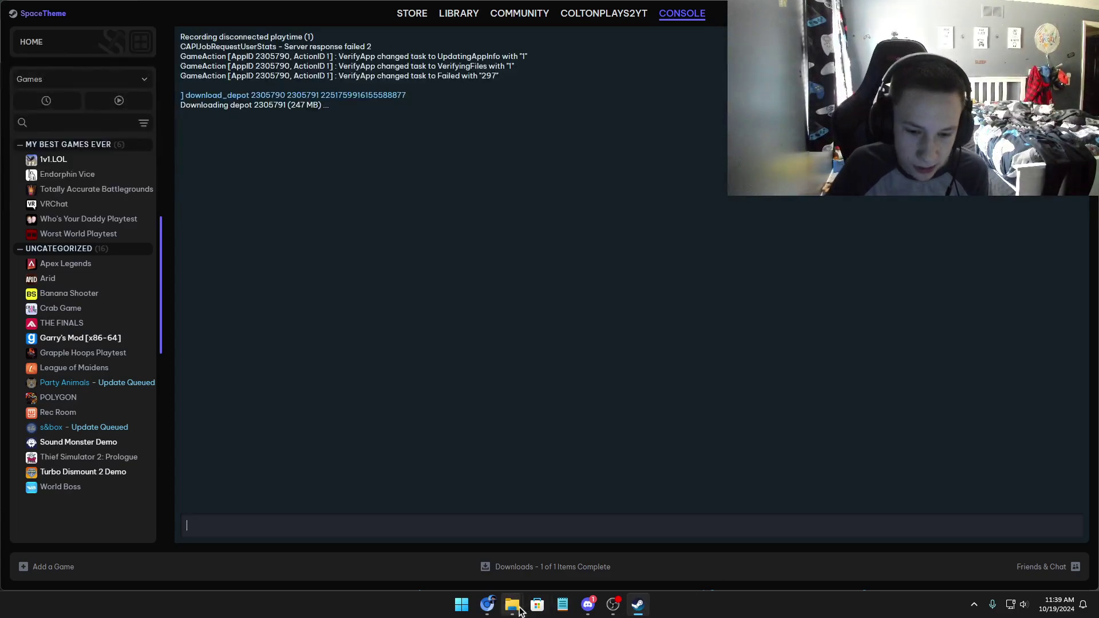
- Switch to File Explorer and retrace the path from the Steam folder through steamapps to content
{"action": "mouse_move", "coordinate": [520, 610]}
{"action": "left_click", "coordinate": [525, 564]}
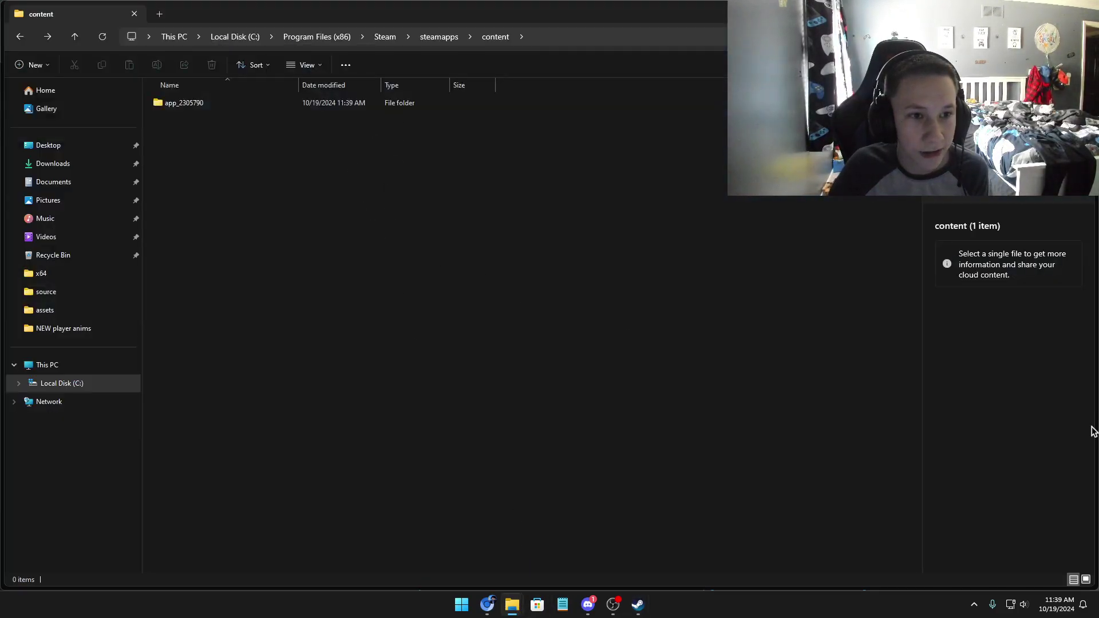
{"action": "left_click", "coordinate": [382, 36]}
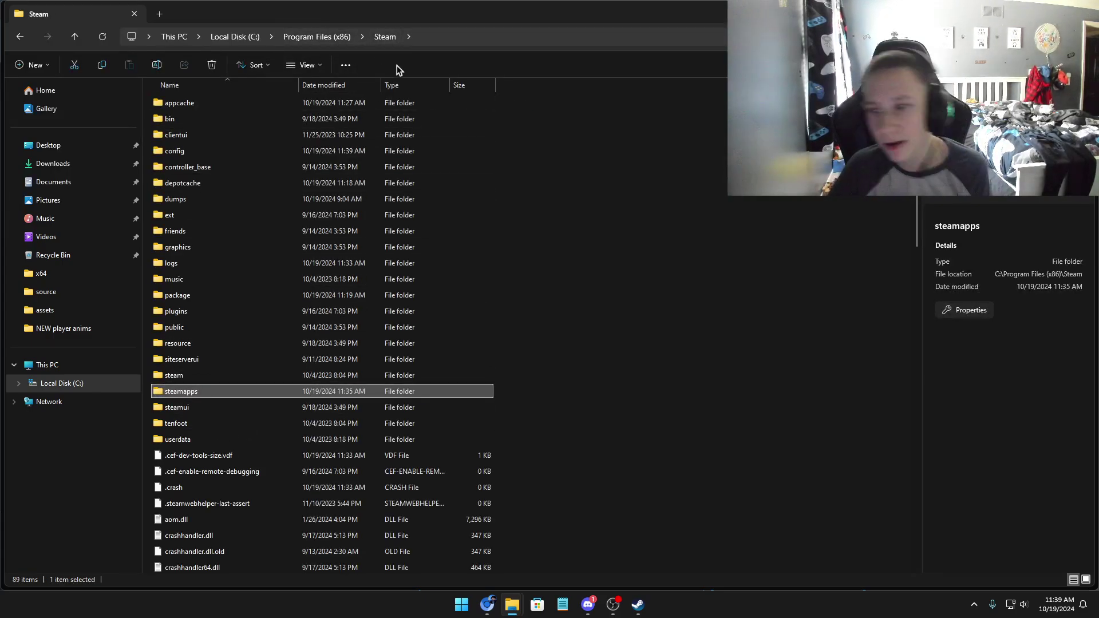
{"action": "double_click", "coordinate": [176, 390]}
{"action": "double_click", "coordinate": [174, 120]}
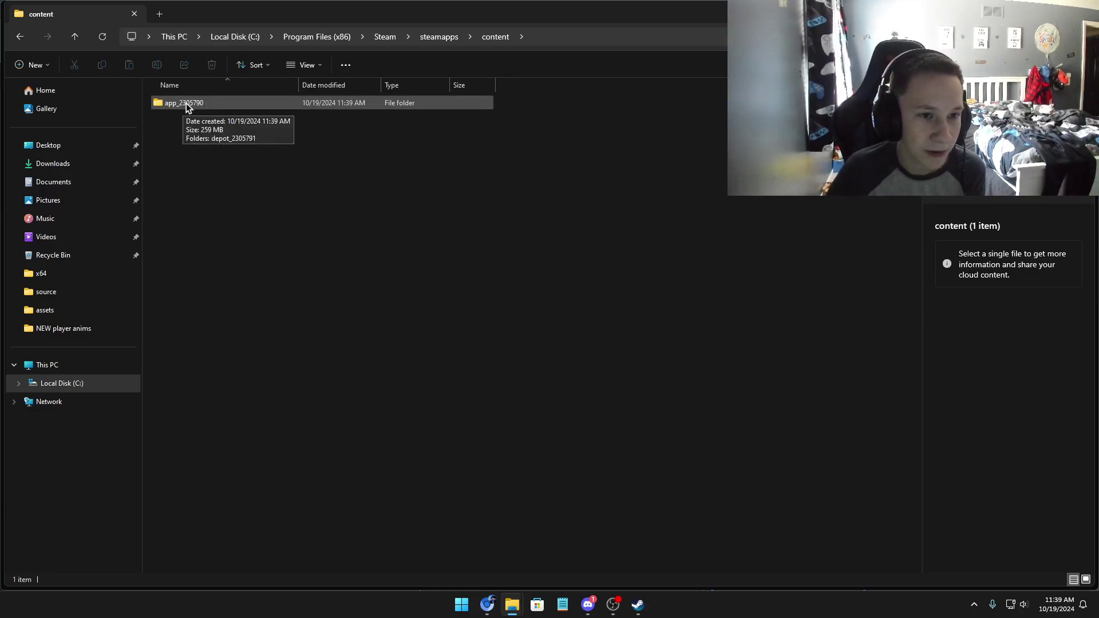
- Switch to SteamDB, return to the 1v1.LOL depots page and highlight its App ID
{"action": "left_click", "coordinate": [487, 604]}
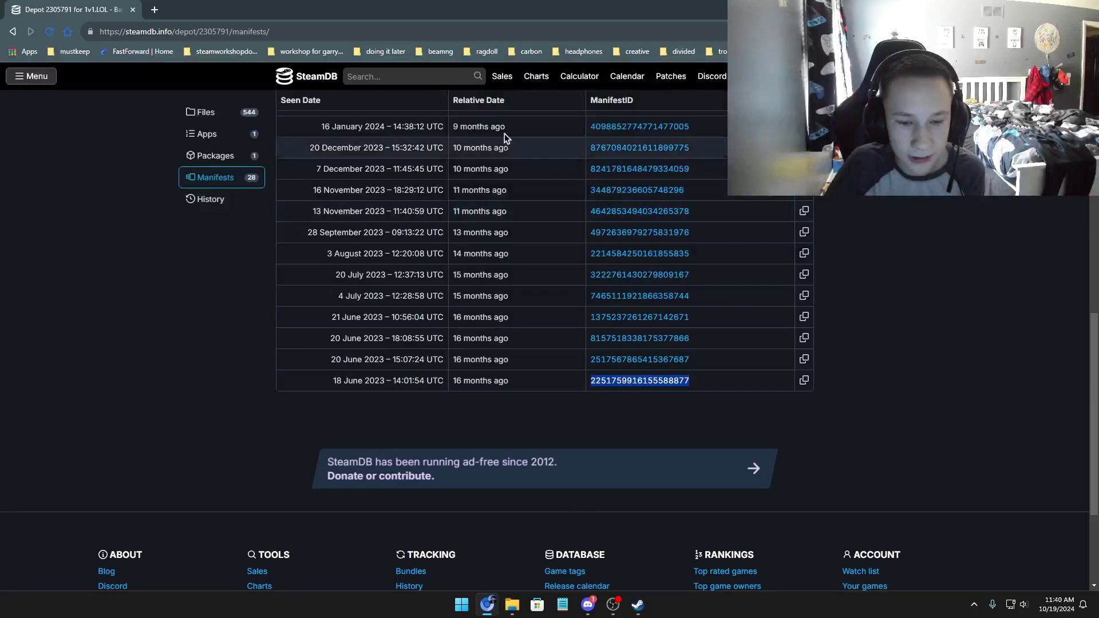
{"action": "scroll", "coordinate": [246, 150], "scroll_direction": "up", "scroll_amount": 10}
{"action": "left_click", "coordinate": [11, 31]}
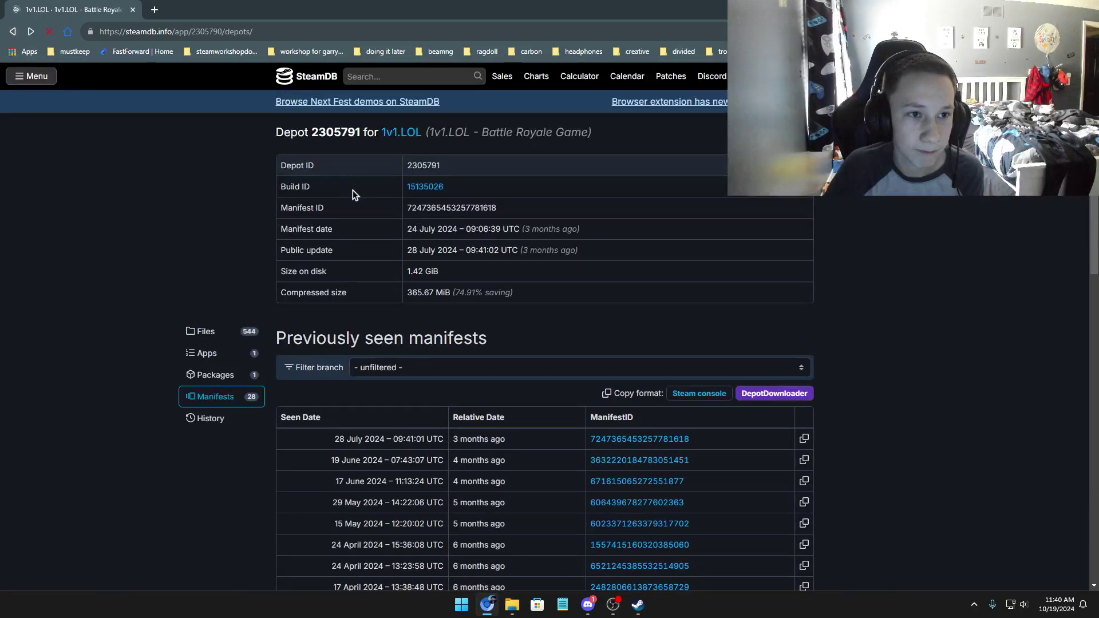
{"action": "left_click_drag", "start_coordinate": [443, 163], "coordinate": [436, 164]}
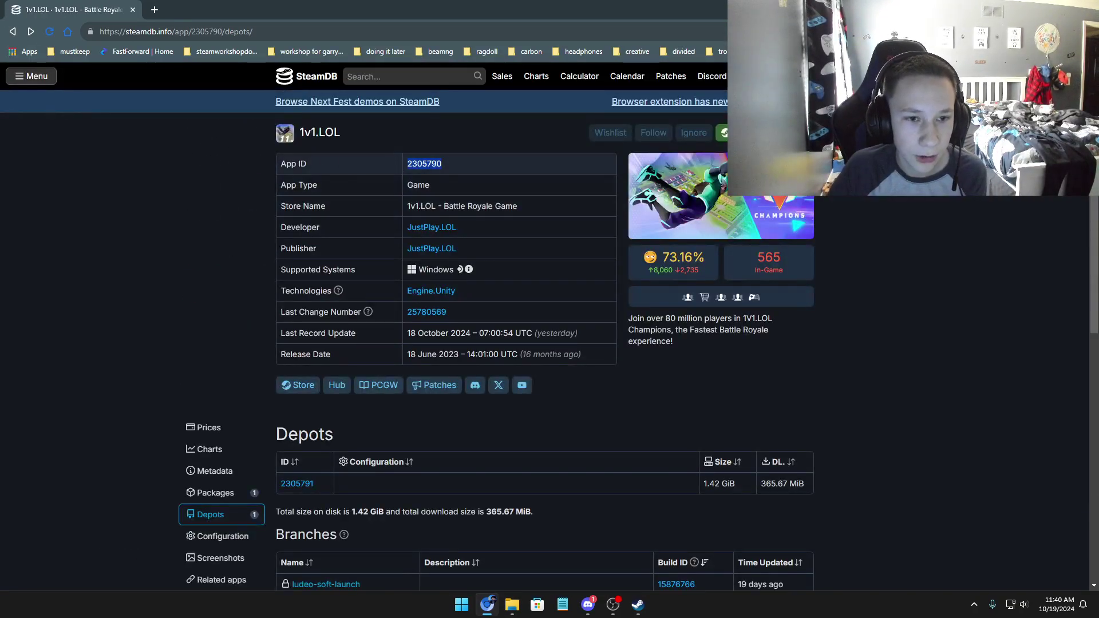
- Switch to File Explorer and open depot_2305791 inside app_2305790 to view the game files downloaded so far
{"action": "mouse_move", "coordinate": [513, 605]}
{"action": "left_click", "coordinate": [537, 523]}
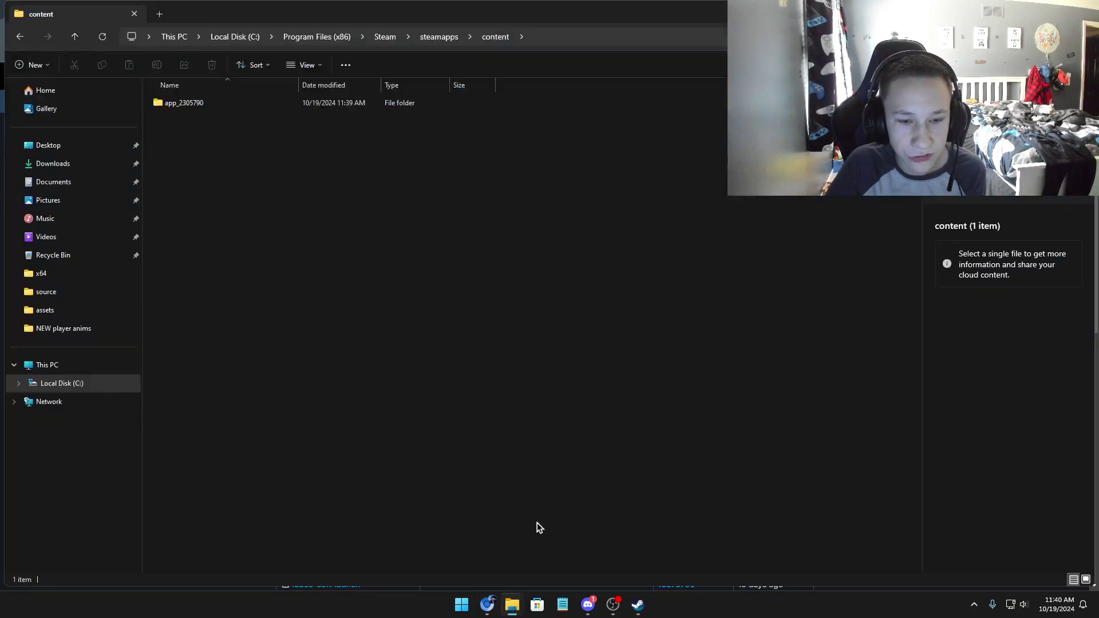
{"action": "double_click", "coordinate": [172, 103]}
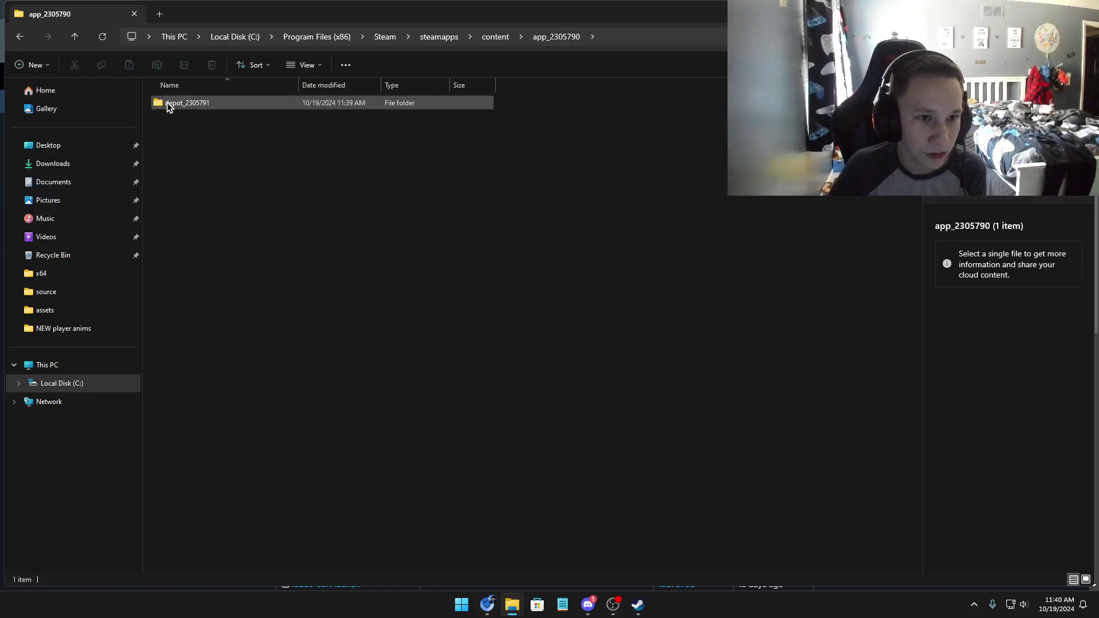
{"action": "double_click", "coordinate": [188, 104]}
{"action": "left_click_drag", "start_coordinate": [321, 350], "coordinate": [163, 96]}
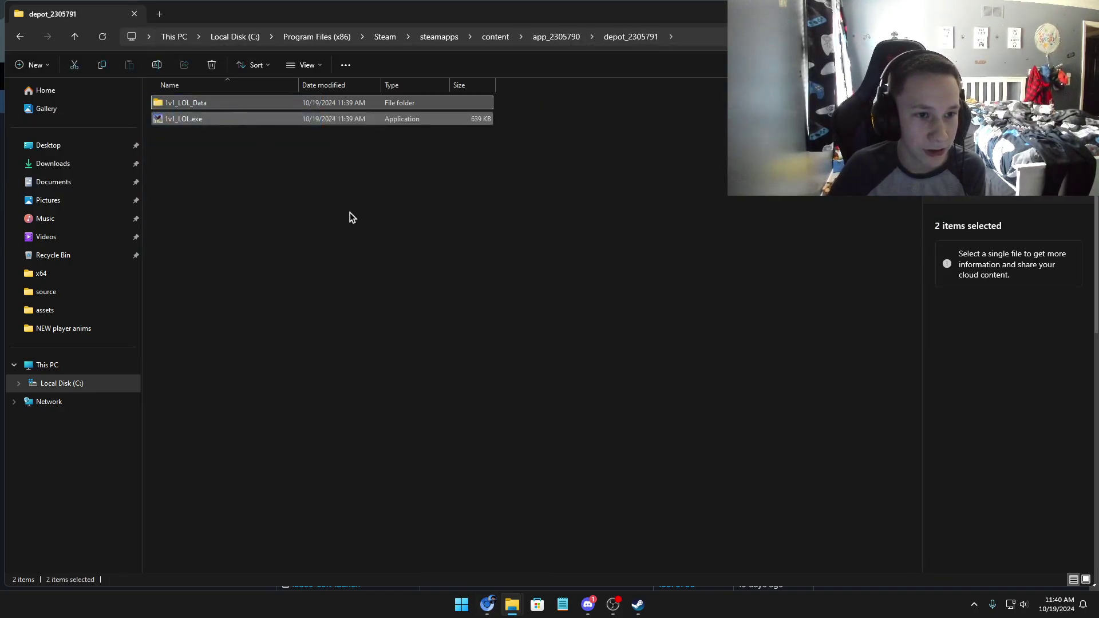
{"action": "left_click", "coordinate": [374, 242]}
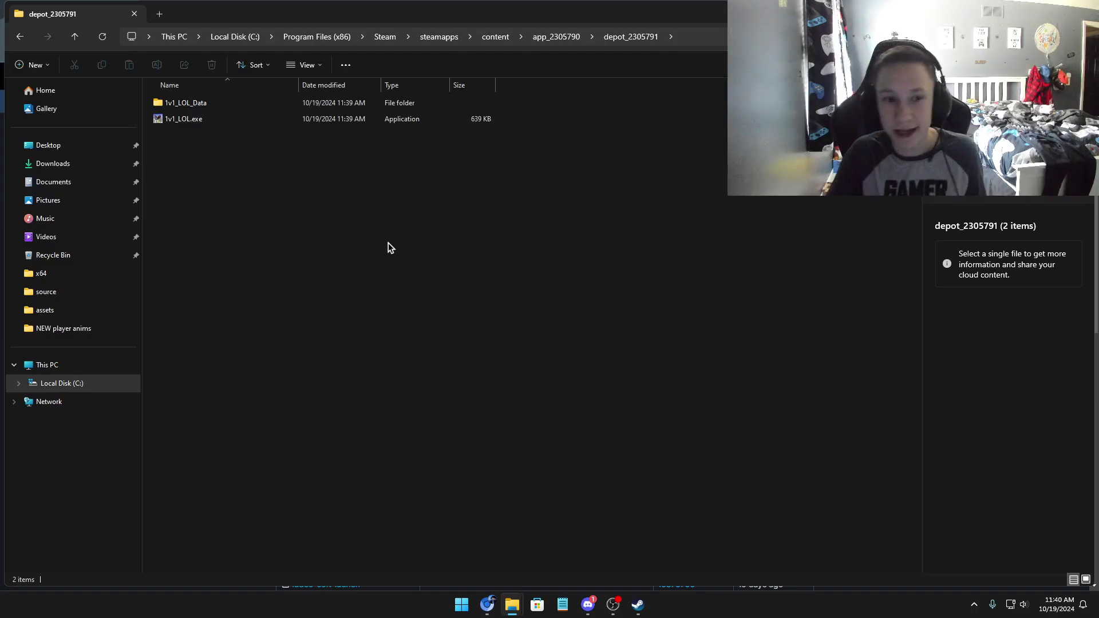
{"action": "left_click_drag", "start_coordinate": [273, 237], "coordinate": [195, 131]}
{"action": "left_click", "coordinate": [182, 120]}
{"action": "left_click", "coordinate": [293, 156]}
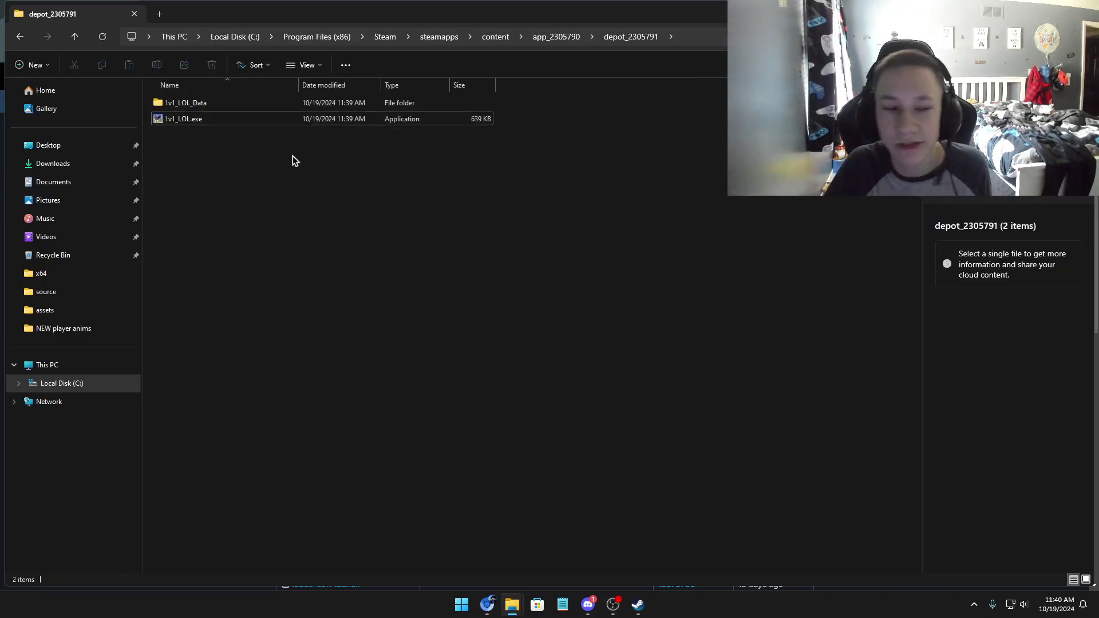
- Open the Managed folder inside 1v1_LOL_Data and look through its DLL files
{"action": "left_click", "coordinate": [192, 106]}
{"action": "double_click", "coordinate": [180, 98]}
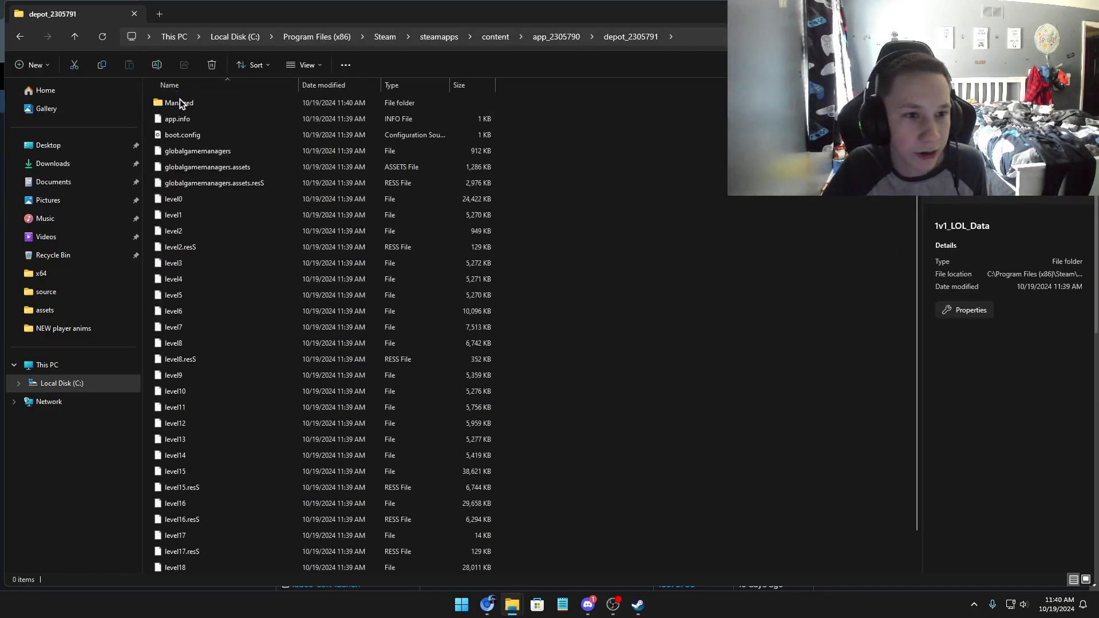
{"action": "scroll", "coordinate": [311, 523], "scroll_direction": "down", "scroll_amount": 1}
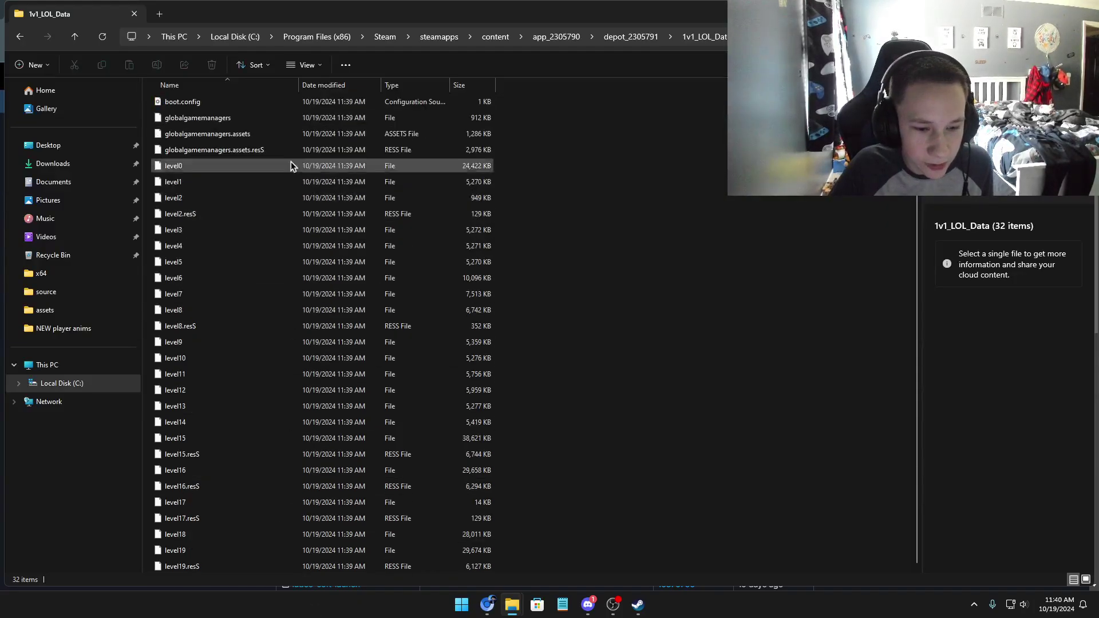
{"action": "scroll", "coordinate": [290, 162], "scroll_direction": "up", "scroll_amount": 1}
{"action": "double_click", "coordinate": [194, 96]}
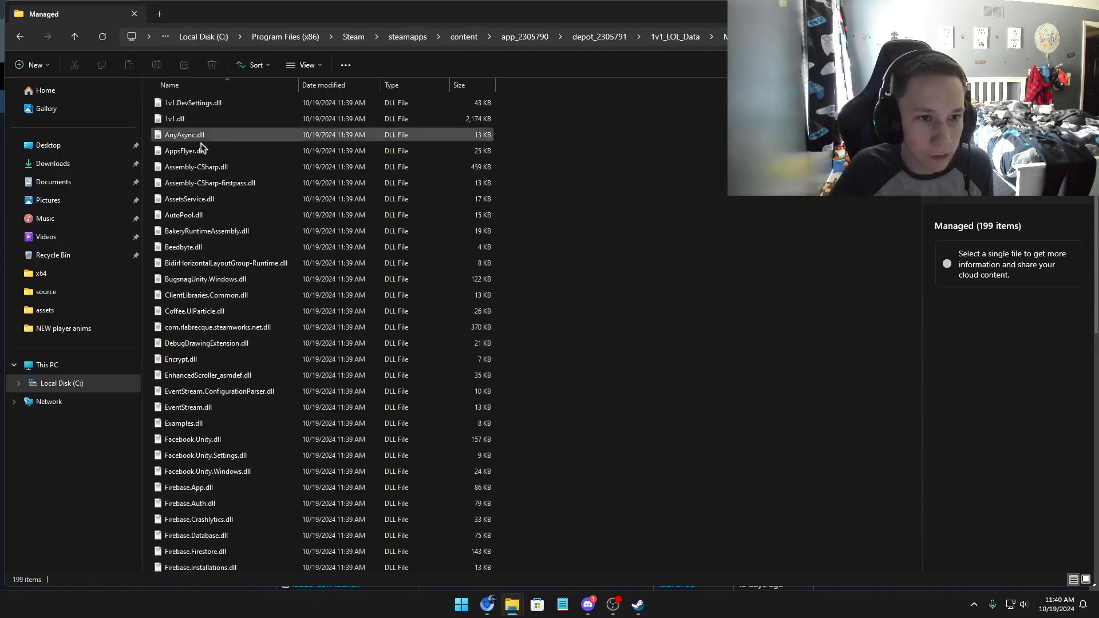
{"action": "scroll", "coordinate": [289, 412], "scroll_direction": "down", "scroll_amount": 20}
{"action": "scroll", "coordinate": [320, 355], "scroll_direction": "down", "scroll_amount": 20}
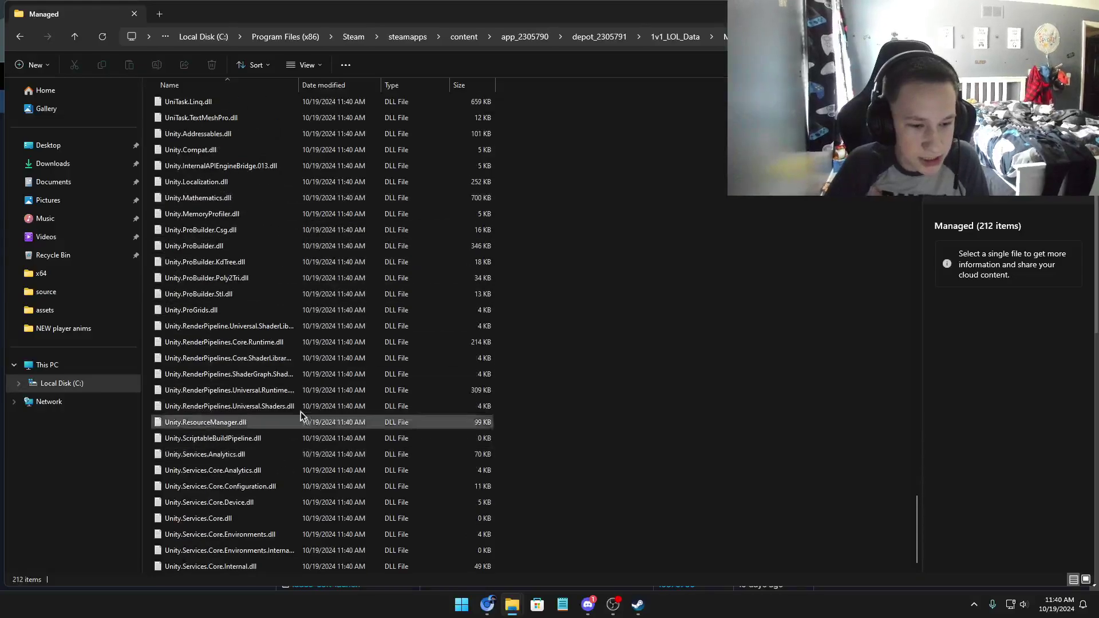
{"action": "scroll", "coordinate": [315, 403], "scroll_direction": "down", "scroll_amount": 2}
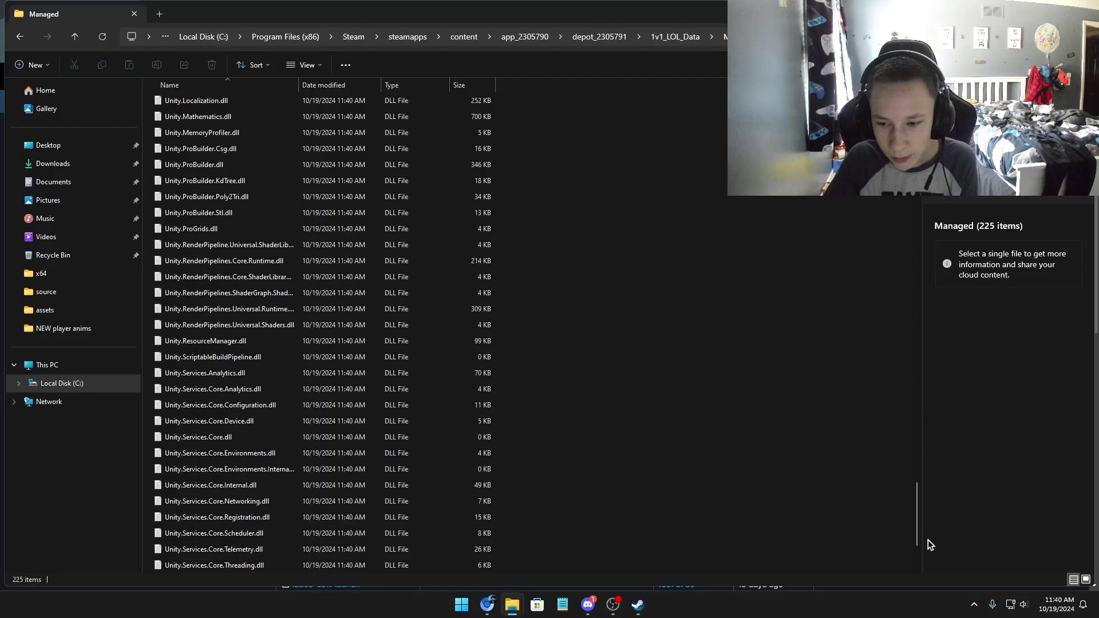
{"action": "scroll", "coordinate": [641, 418], "scroll_direction": "down", "scroll_amount": 4}
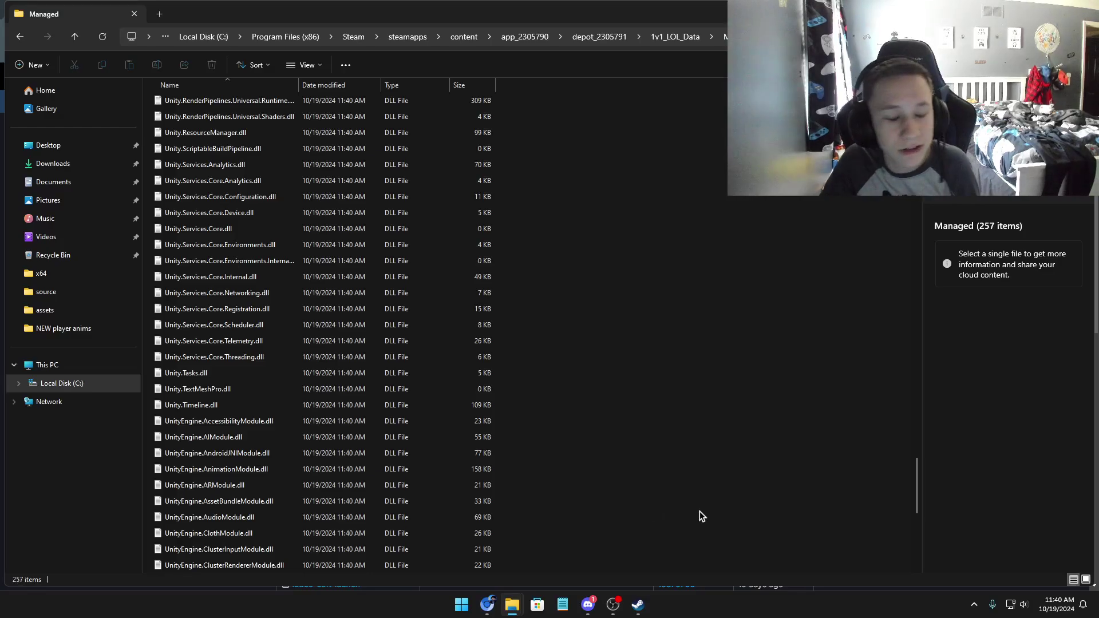
{"action": "left_click", "coordinate": [623, 602]}
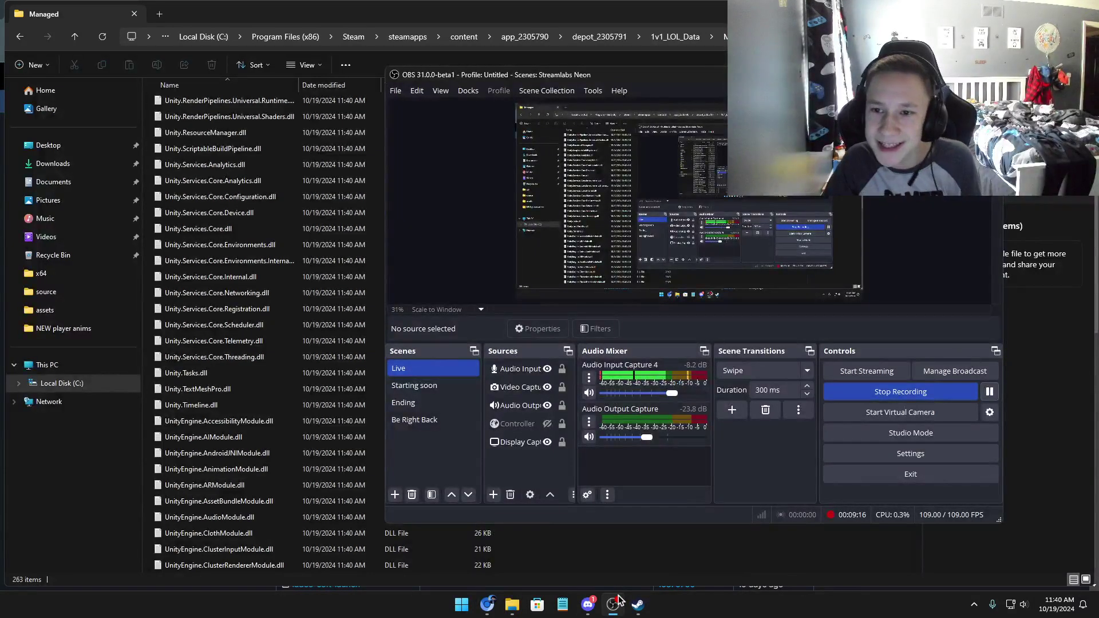
{"action": "left_click", "coordinate": [615, 604]}
{"action": "scroll", "coordinate": [610, 391], "scroll_direction": "down", "scroll_amount": 15}
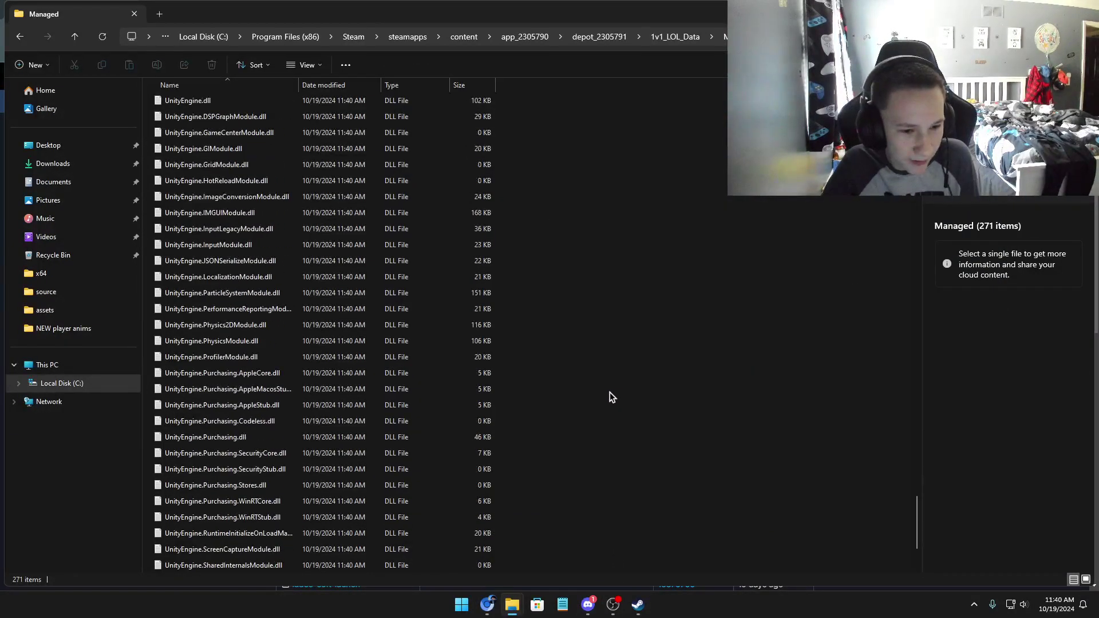
{"action": "scroll", "coordinate": [328, 515], "scroll_direction": "down", "scroll_amount": 3}
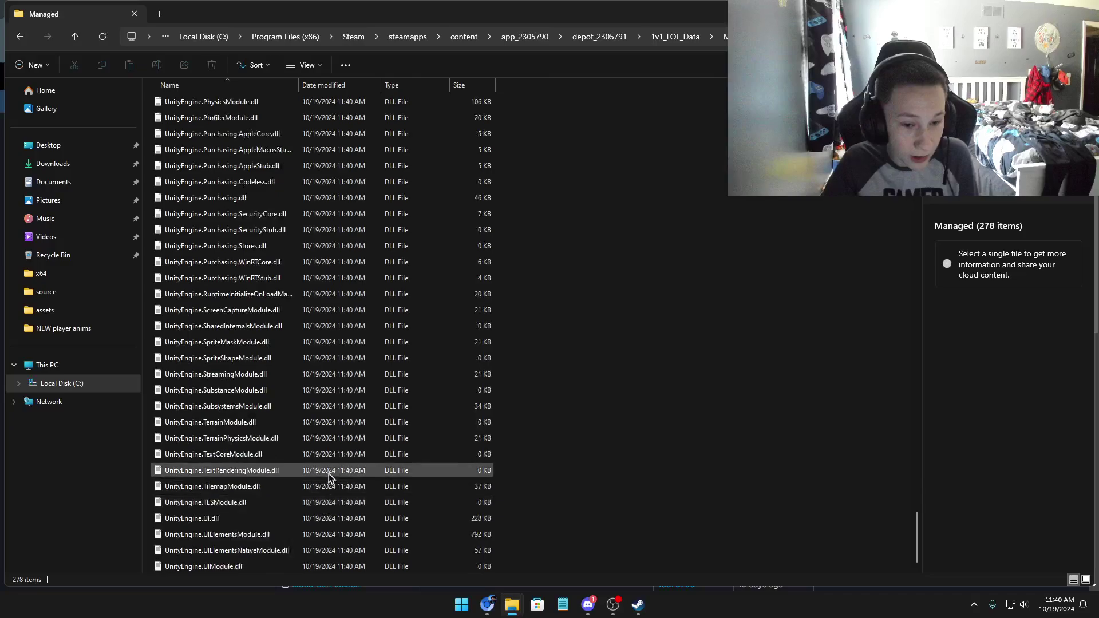
- Switch to Steam and check the console for completion of the depot download
{"action": "mouse_move", "coordinate": [590, 609]}
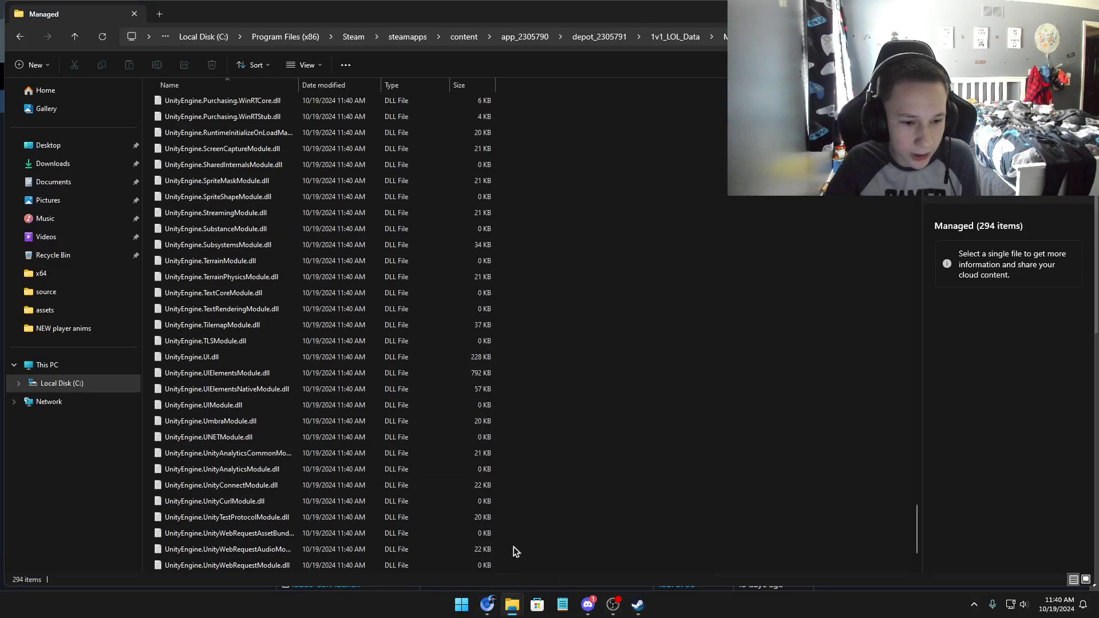
{"action": "left_click", "coordinate": [639, 608]}
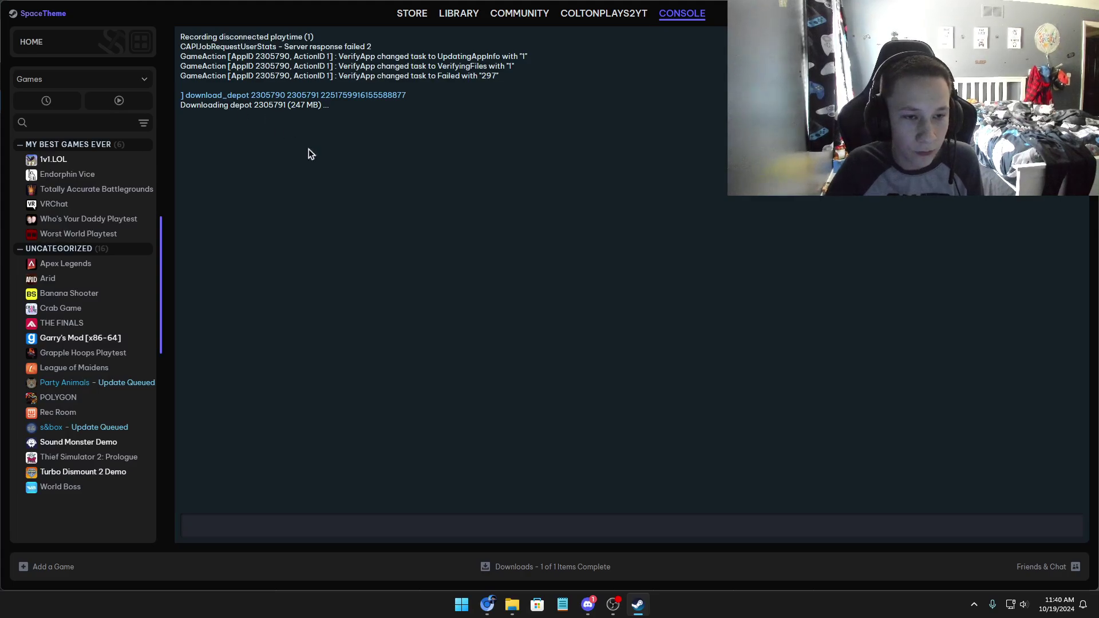
{"action": "left_click", "coordinate": [613, 605]}
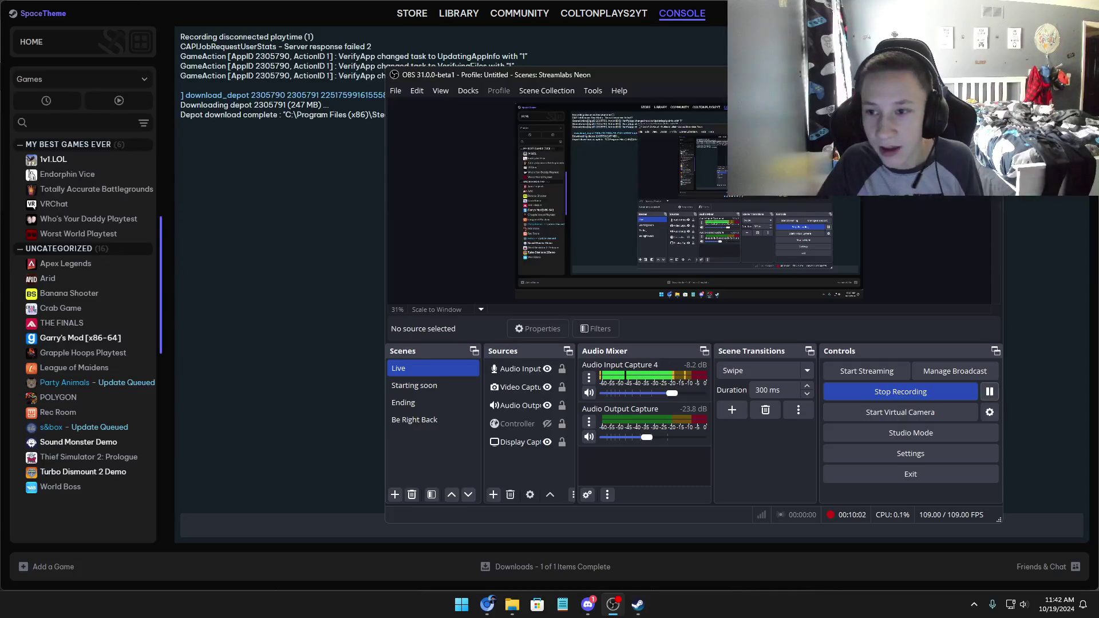
{"action": "key", "text": "alt+Tab"}
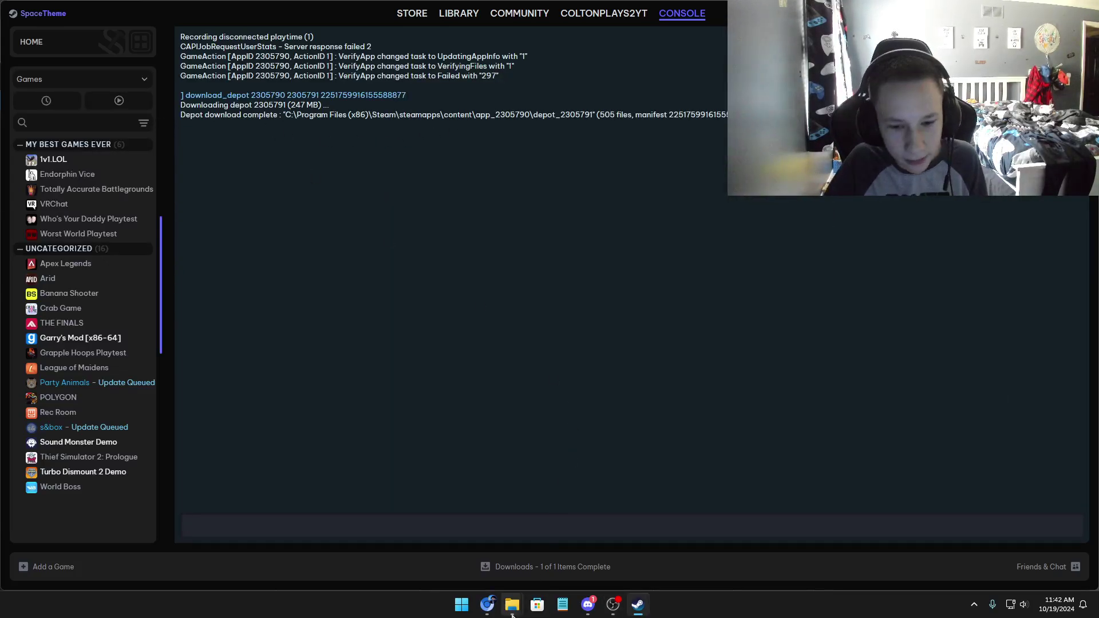
- Switch to File Explorer, return to the depot_2305791 folder and select all its files and folders
{"action": "mouse_move", "coordinate": [512, 608]}
{"action": "left_click", "coordinate": [500, 531]}
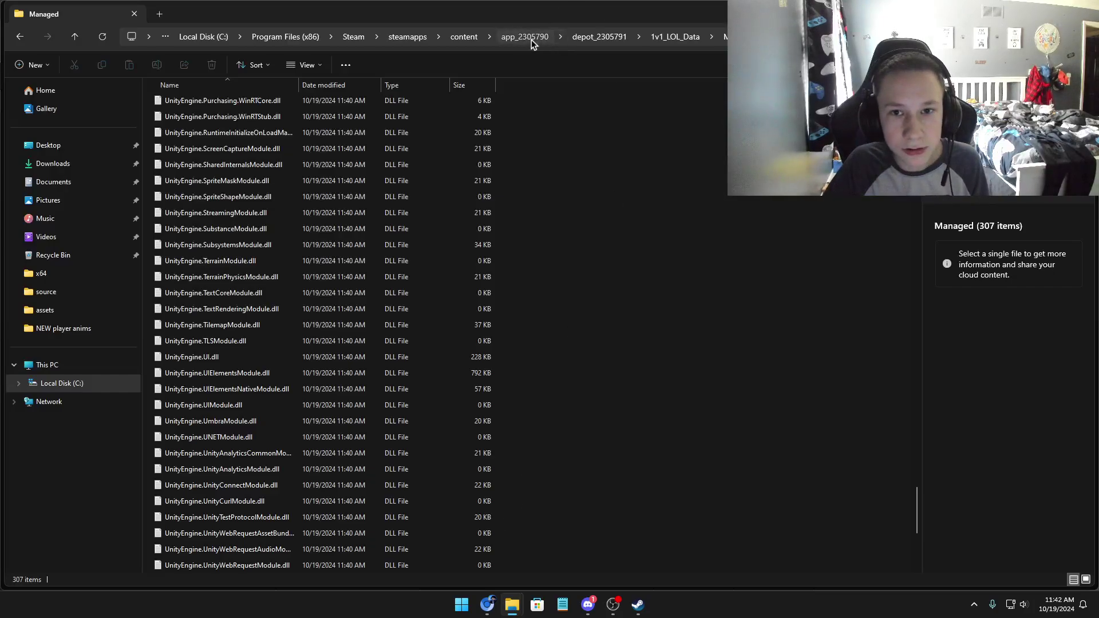
{"action": "left_click", "coordinate": [531, 40]}
{"action": "double_click", "coordinate": [218, 103]}
{"action": "left_click_drag", "start_coordinate": [343, 280], "coordinate": [303, 97]}
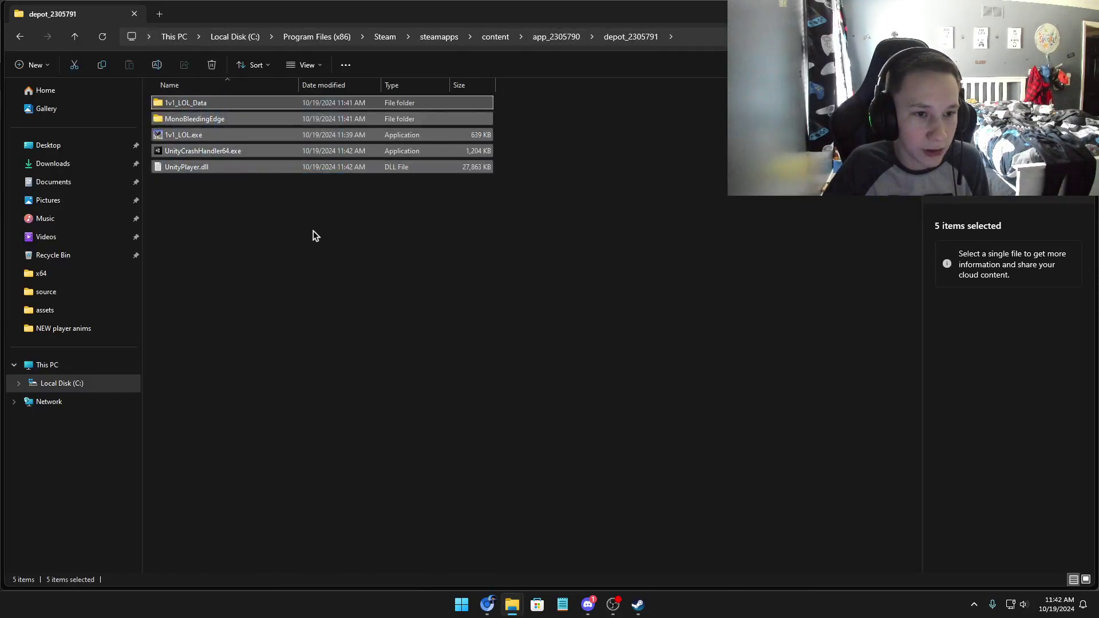
- Clear the file selection, switch to Steam and put the client into offline mode
{"action": "left_click", "coordinate": [314, 235]}
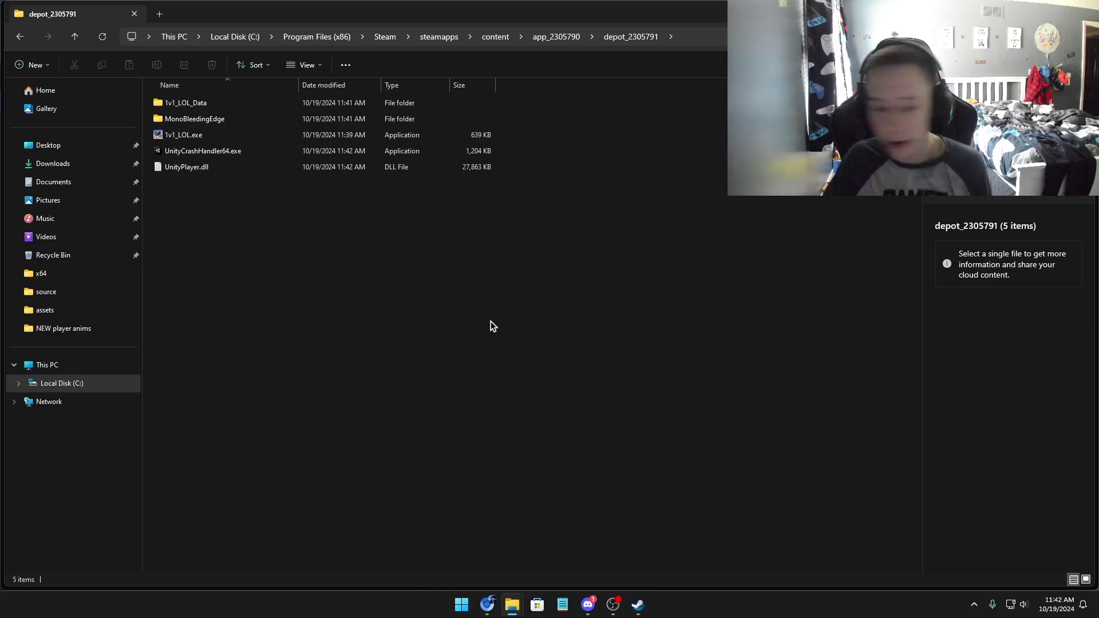
{"action": "left_click", "coordinate": [642, 608]}
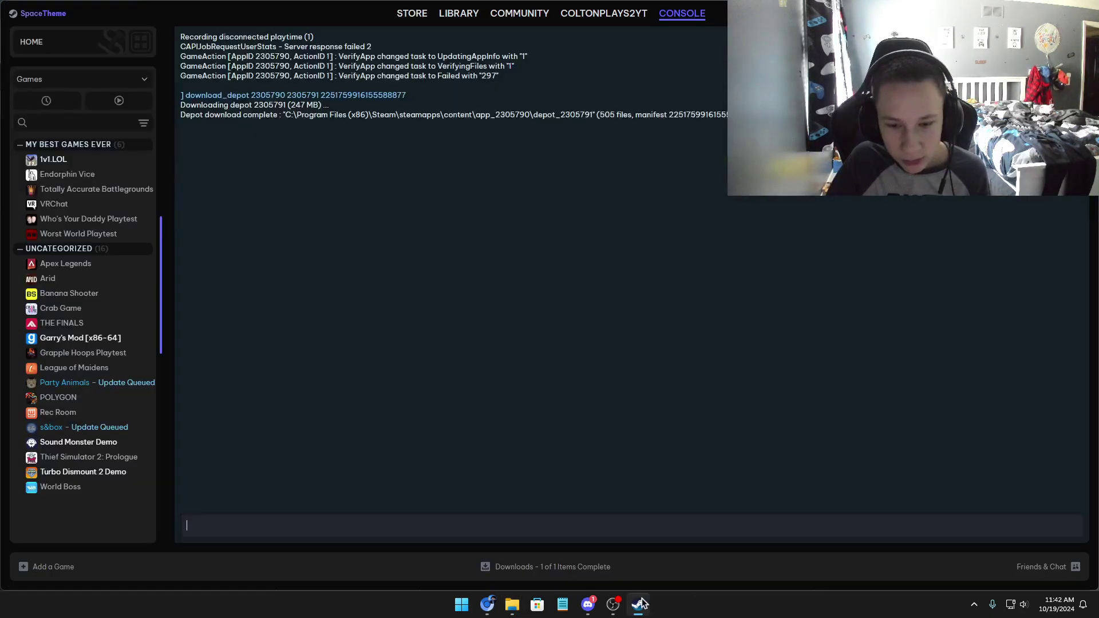
{"action": "left_click", "coordinate": [34, 16]}
{"action": "left_click", "coordinate": [27, 19]}
{"action": "left_click", "coordinate": [34, 17]}
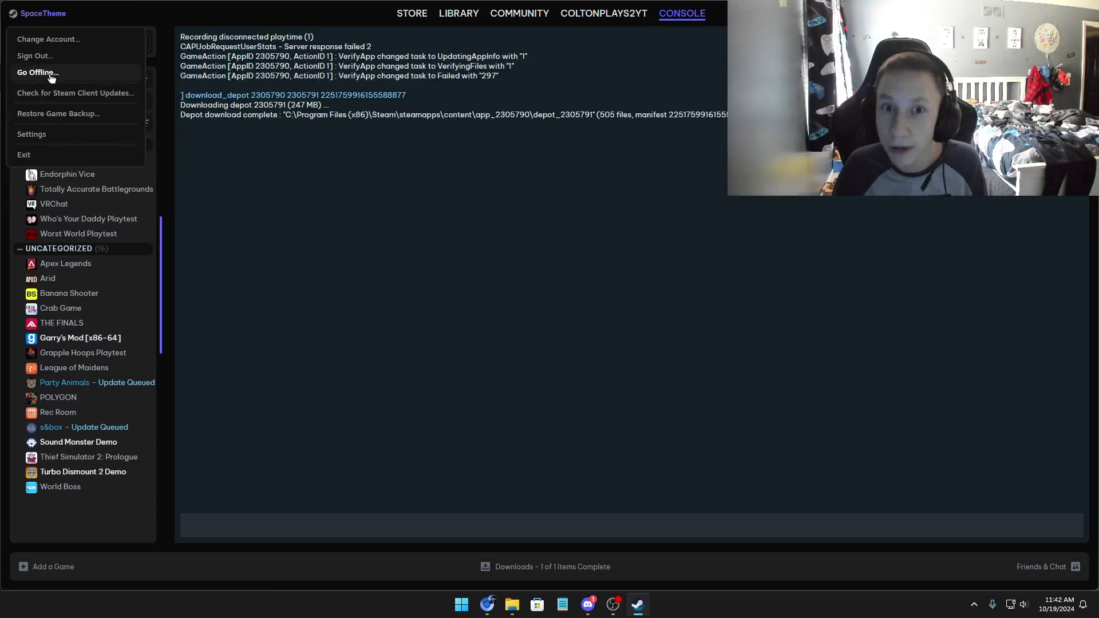
{"action": "left_click", "coordinate": [51, 73]}
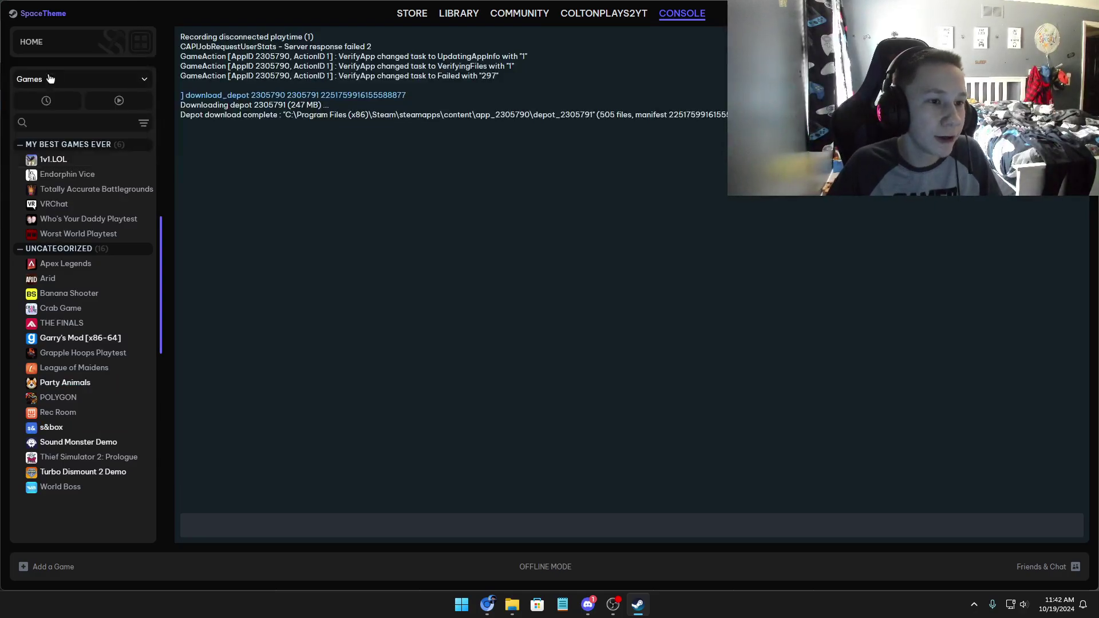
- Open the properties of 1v1.LOL in the library and browse to its installed files folder
{"action": "left_click", "coordinate": [57, 162]}
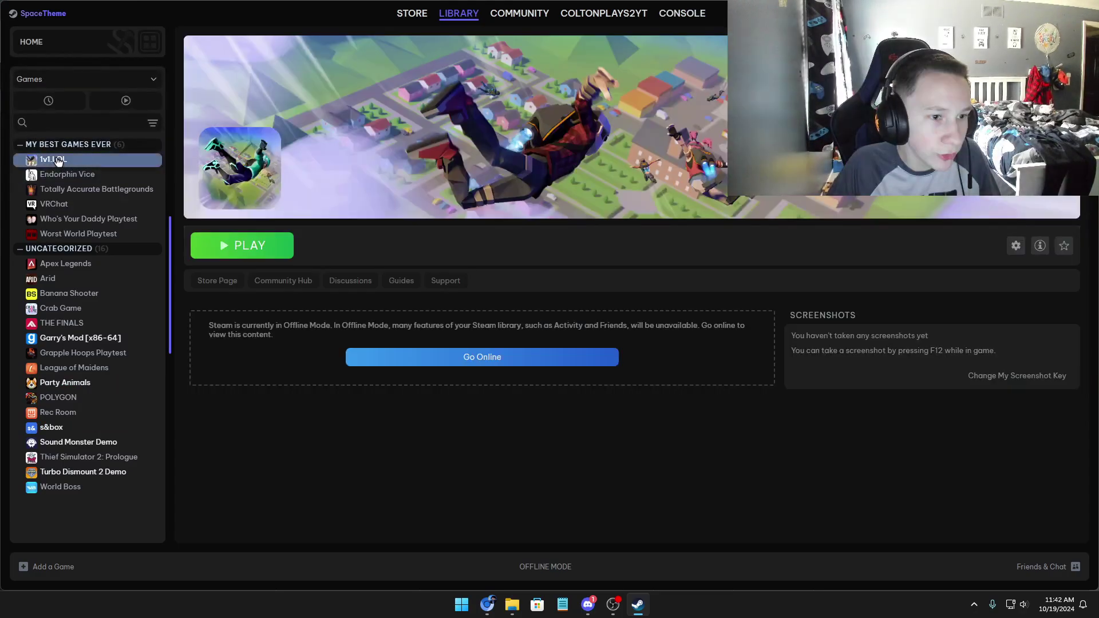
{"action": "right_click", "coordinate": [56, 164]}
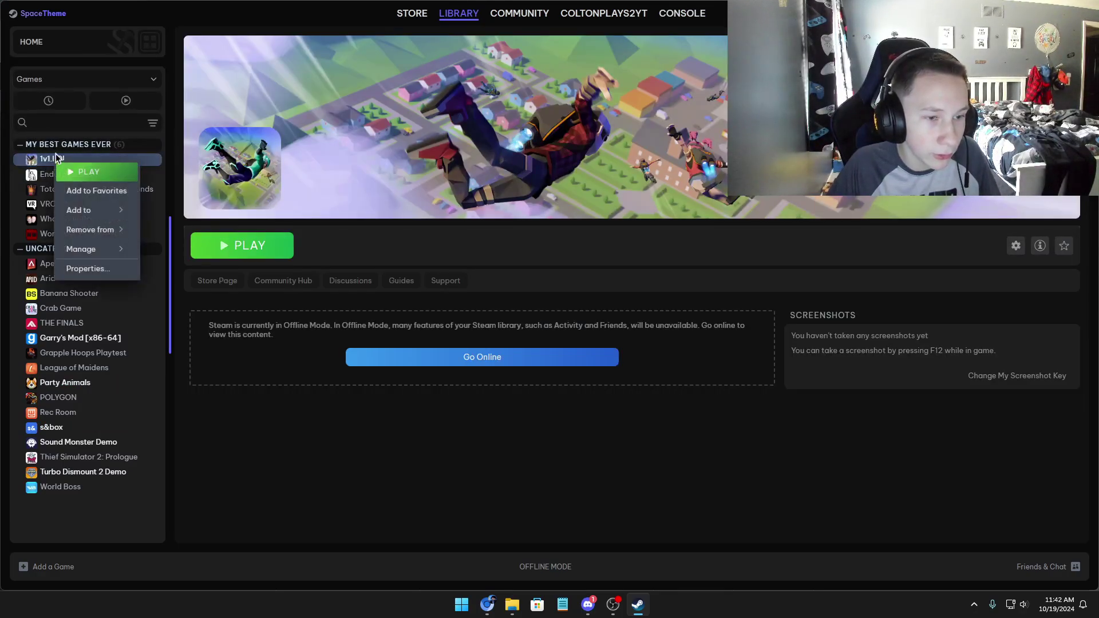
{"action": "left_click", "coordinate": [93, 269]}
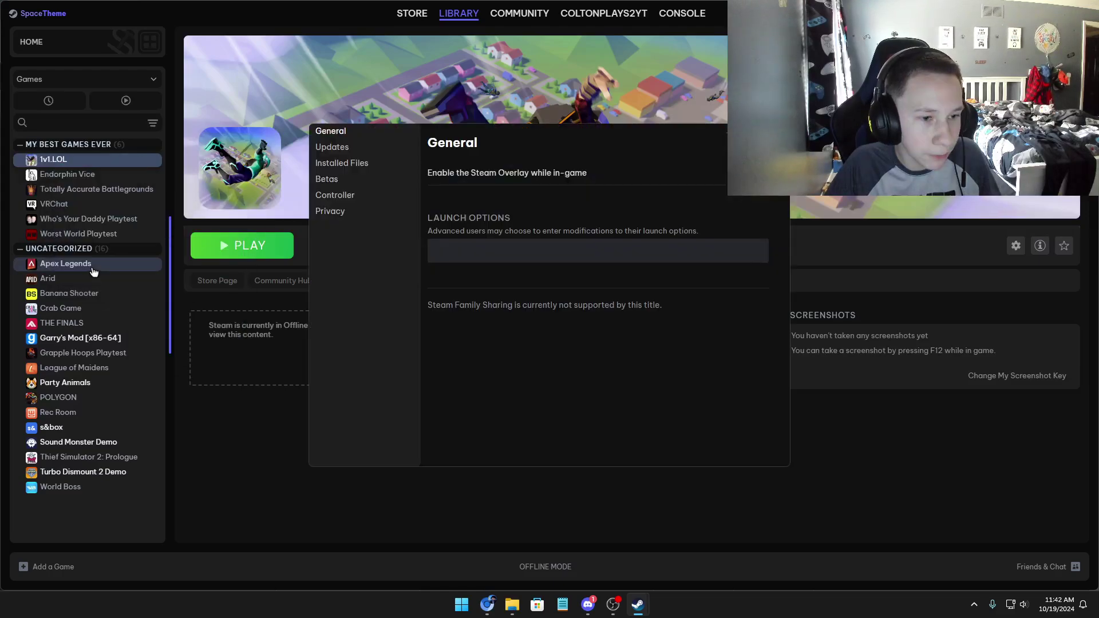
{"action": "left_click", "coordinate": [360, 164]}
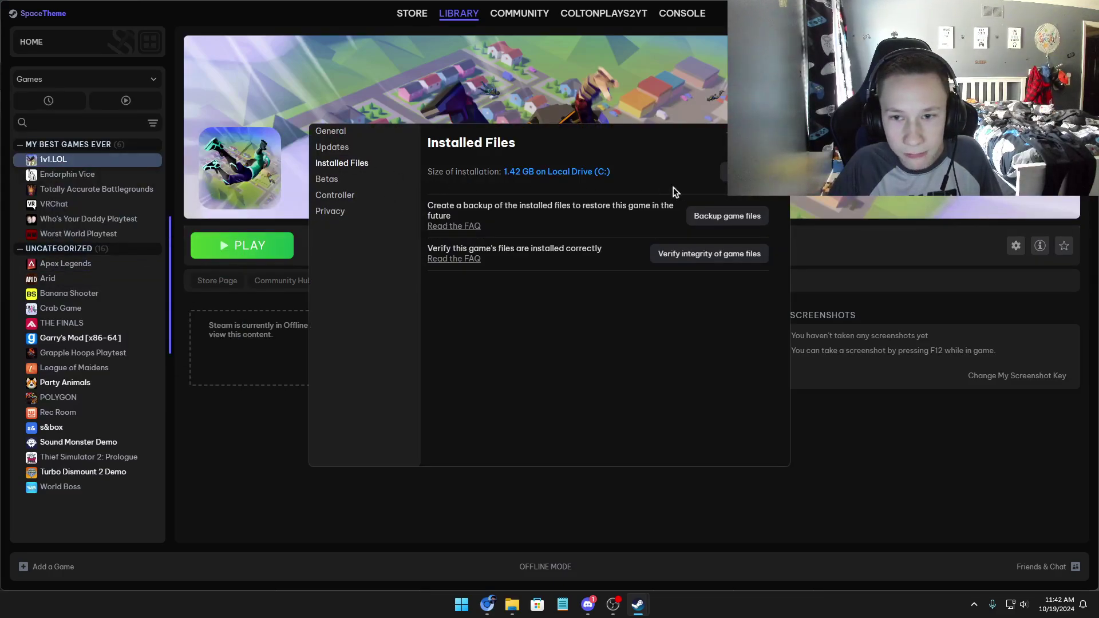
{"action": "left_click", "coordinate": [744, 172]}
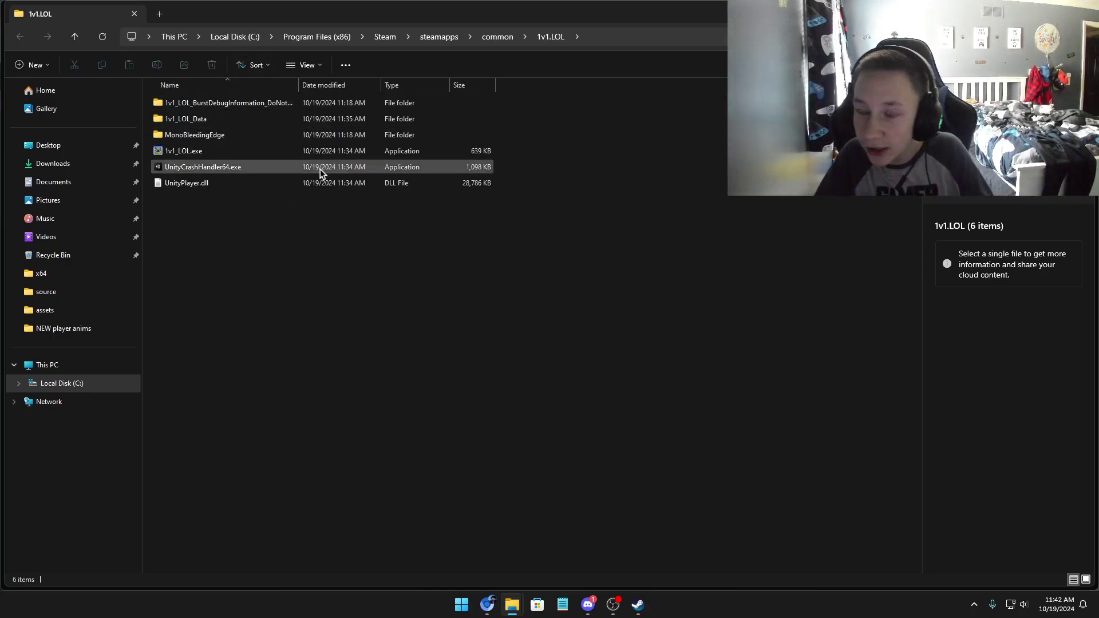
- Compare the contents of the depot_2305791 folder with the installed 1v1.LOL folder
{"action": "mouse_move", "coordinate": [512, 604]}
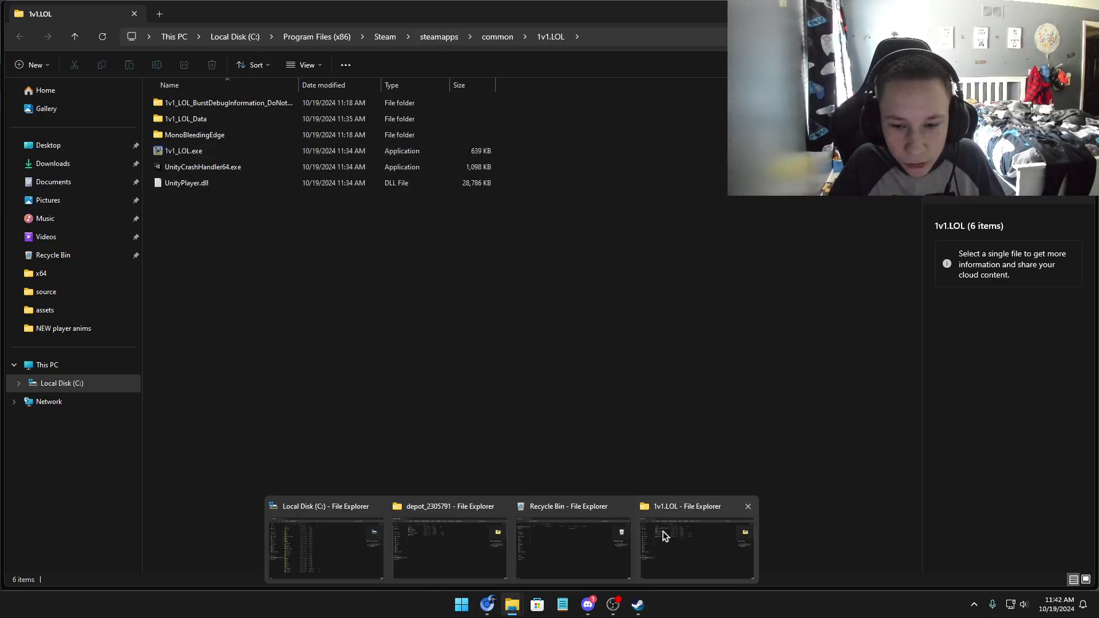
{"action": "left_click", "coordinate": [452, 540]}
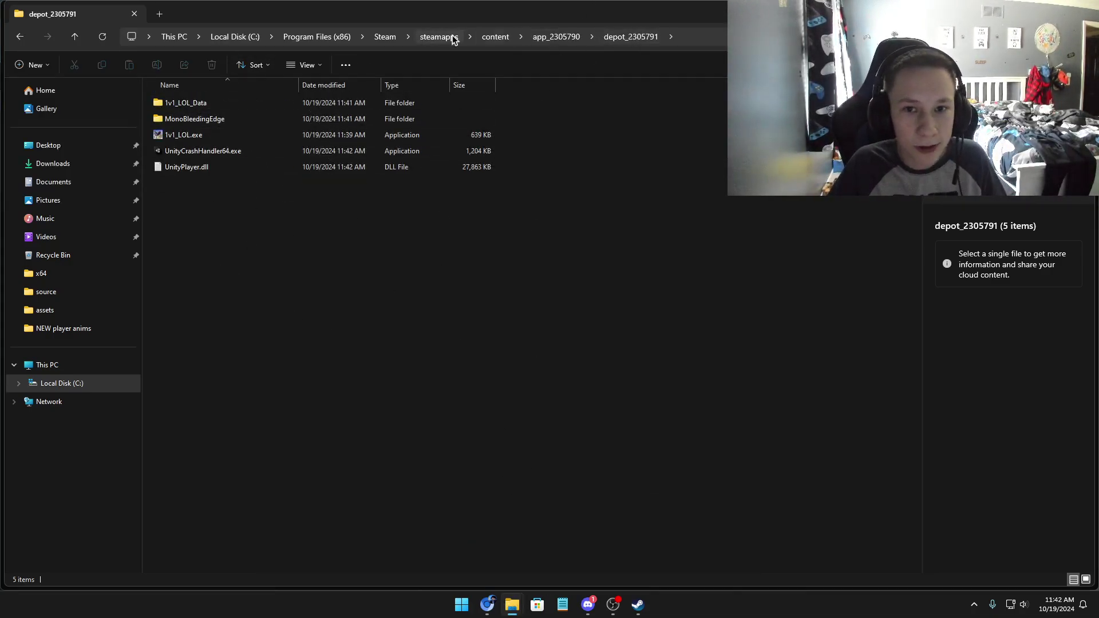
{"action": "mouse_move", "coordinate": [512, 604]}
{"action": "left_click", "coordinate": [682, 528]}
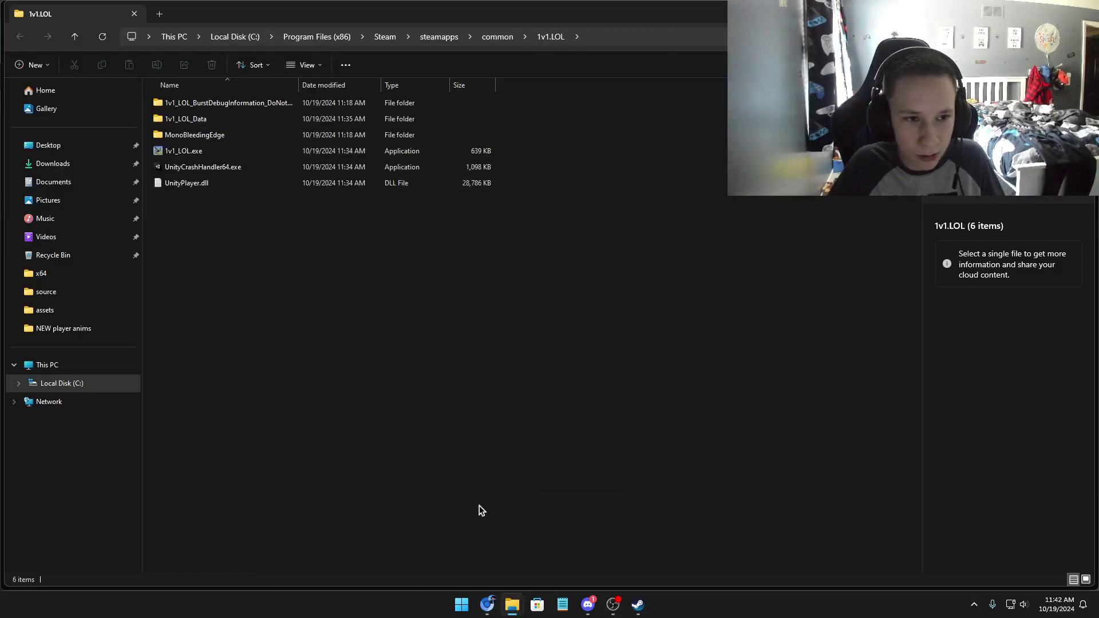
{"action": "left_click", "coordinate": [484, 548]}
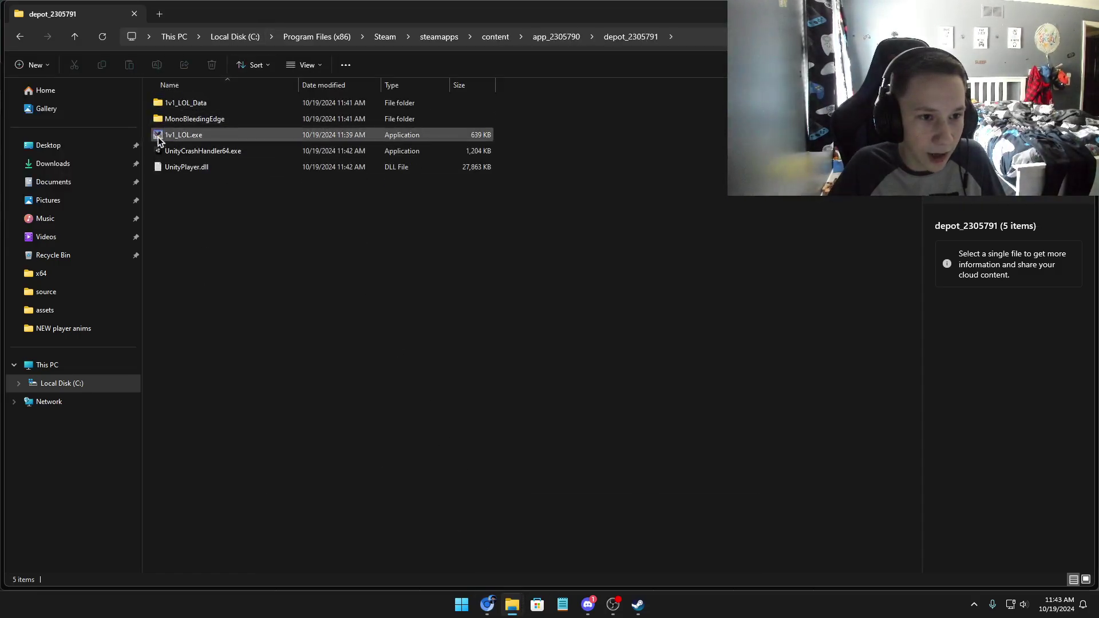
{"action": "mouse_move", "coordinate": [512, 604]}
{"action": "left_click", "coordinate": [675, 541]}
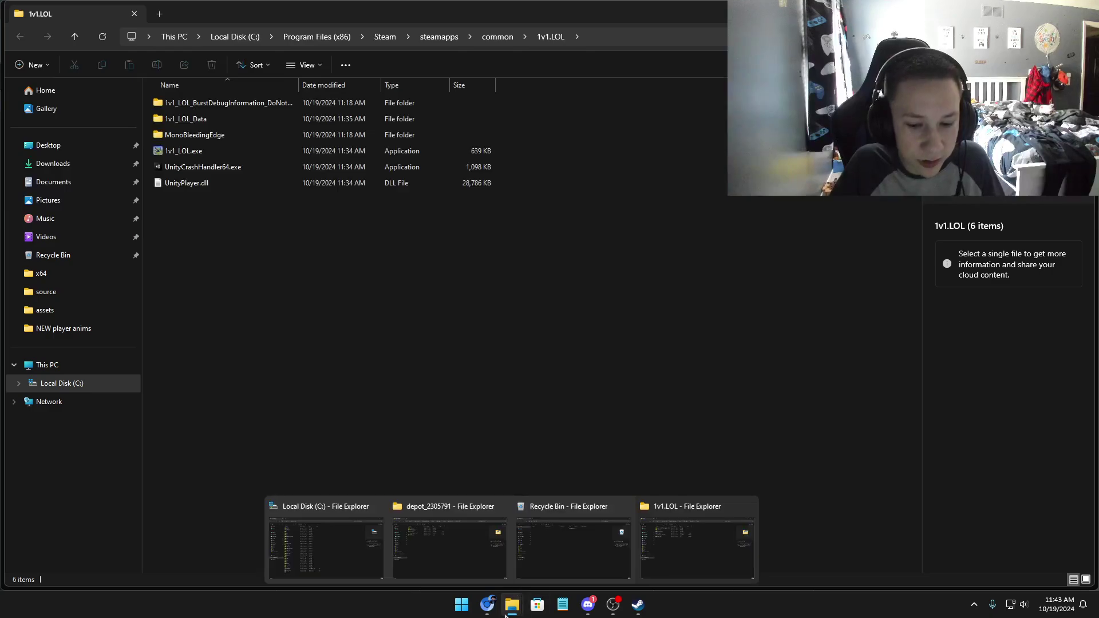
{"action": "left_click", "coordinate": [449, 523]}
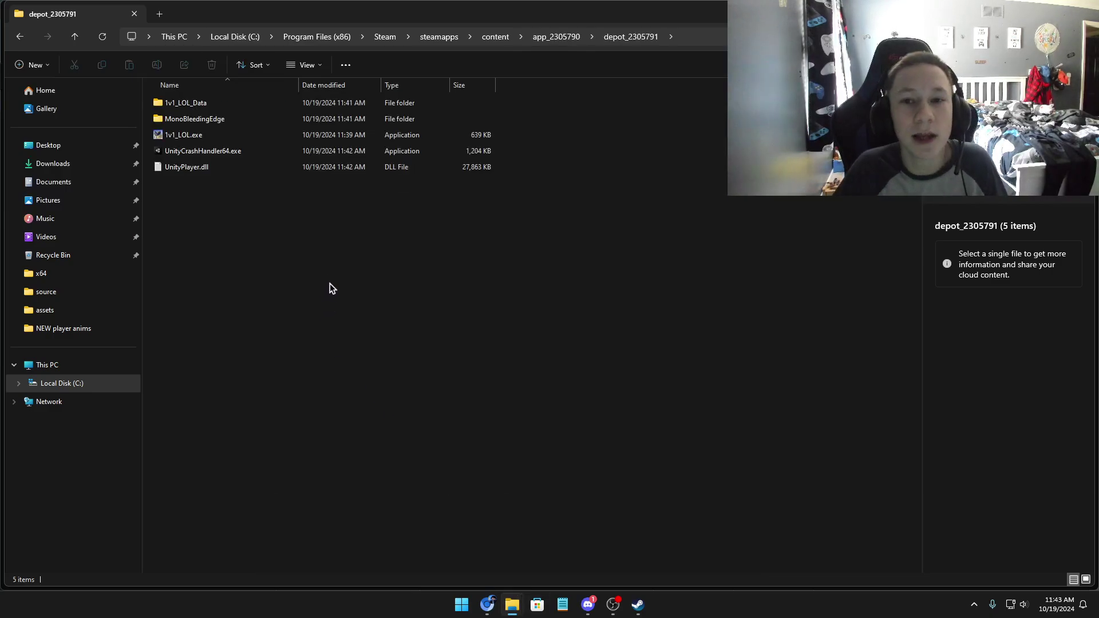
- Copy all files and folders from depot_2305791 and go to the installed 1v1.LOL folder
{"action": "left_click_drag", "start_coordinate": [289, 300], "coordinate": [181, 97]}
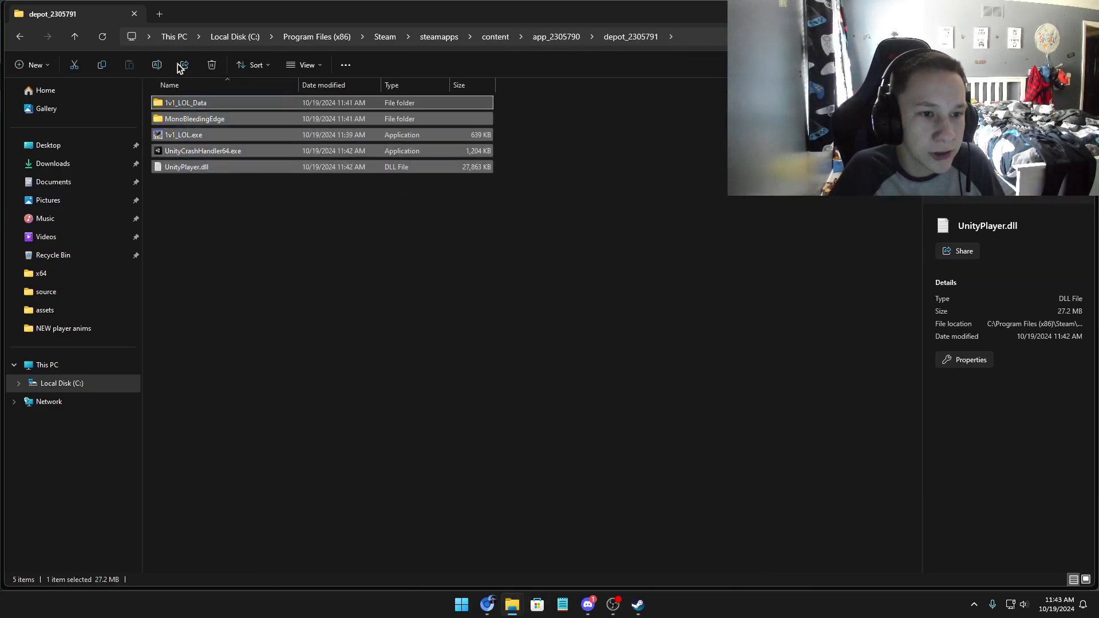
{"action": "right_click", "coordinate": [251, 139]}
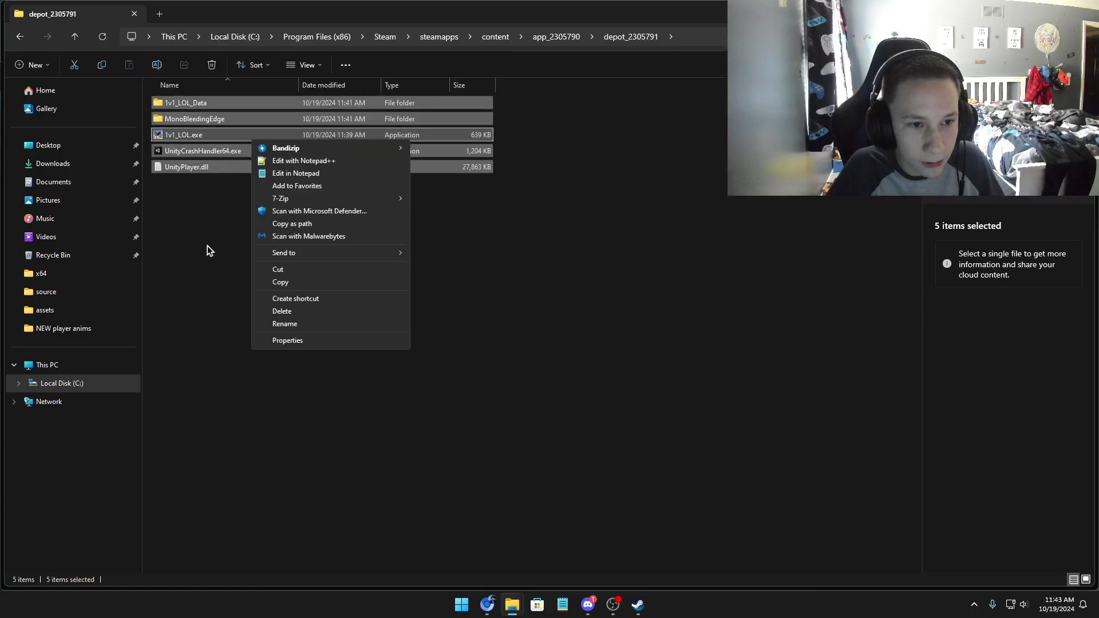
{"action": "left_click", "coordinate": [285, 287]}
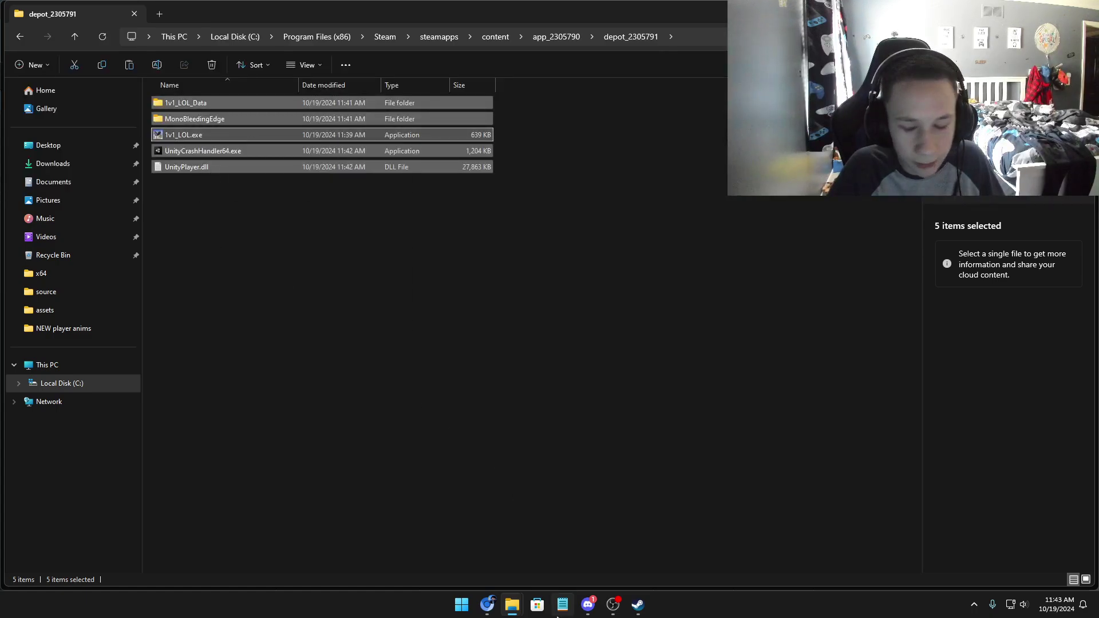
{"action": "mouse_move", "coordinate": [511, 605]}
{"action": "left_click", "coordinate": [687, 530]}
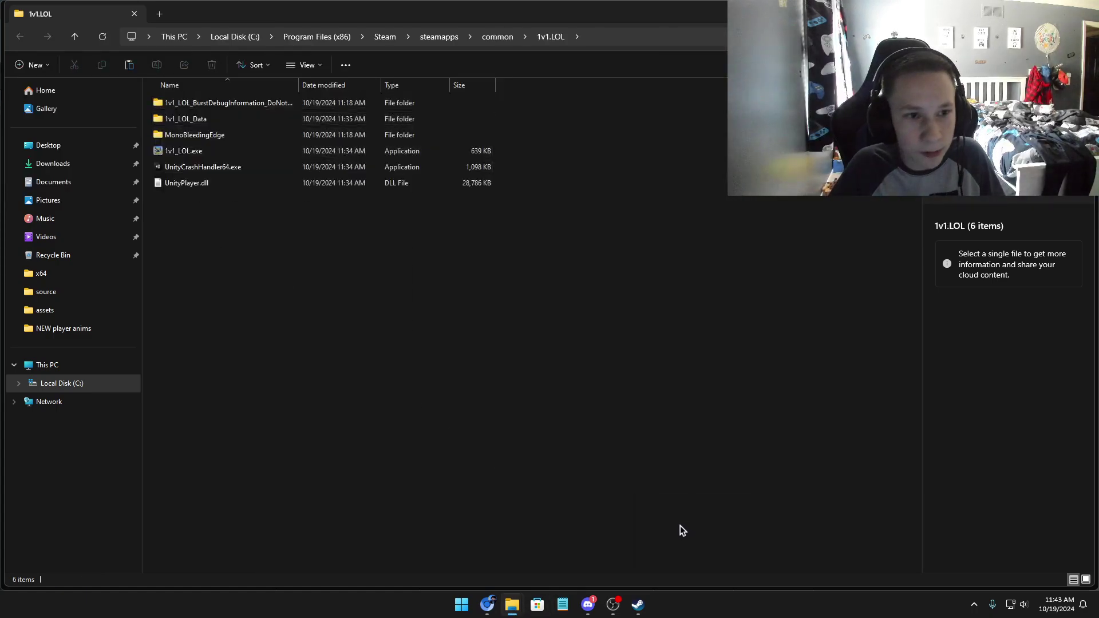
{"action": "left_click_drag", "start_coordinate": [338, 366], "coordinate": [226, 98]}
{"action": "right_click", "coordinate": [227, 170]}
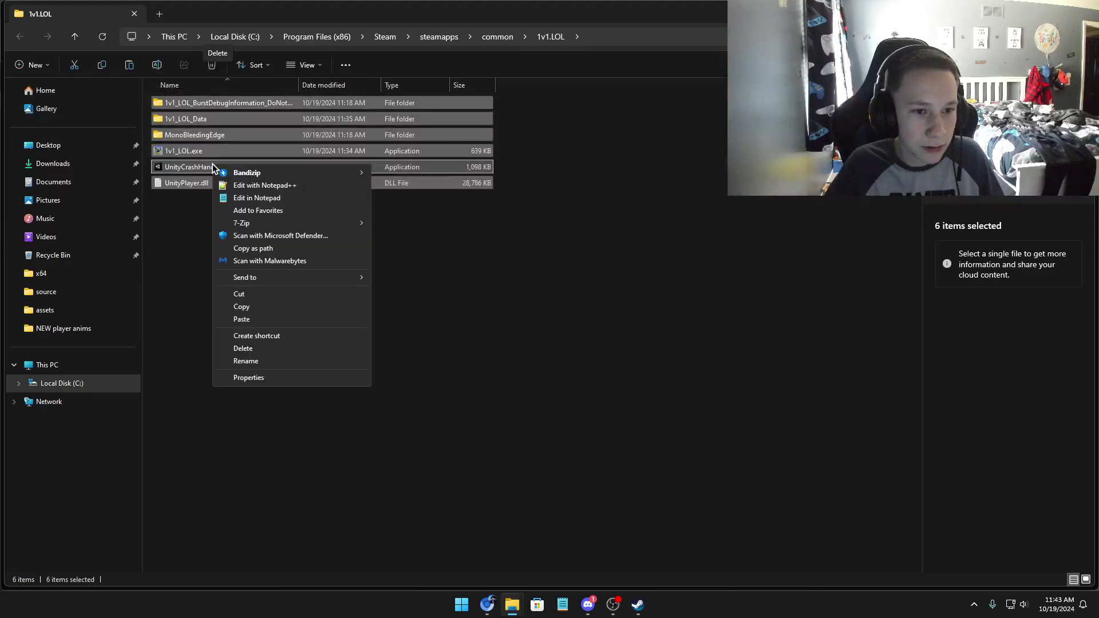
{"action": "left_click", "coordinate": [244, 321]}
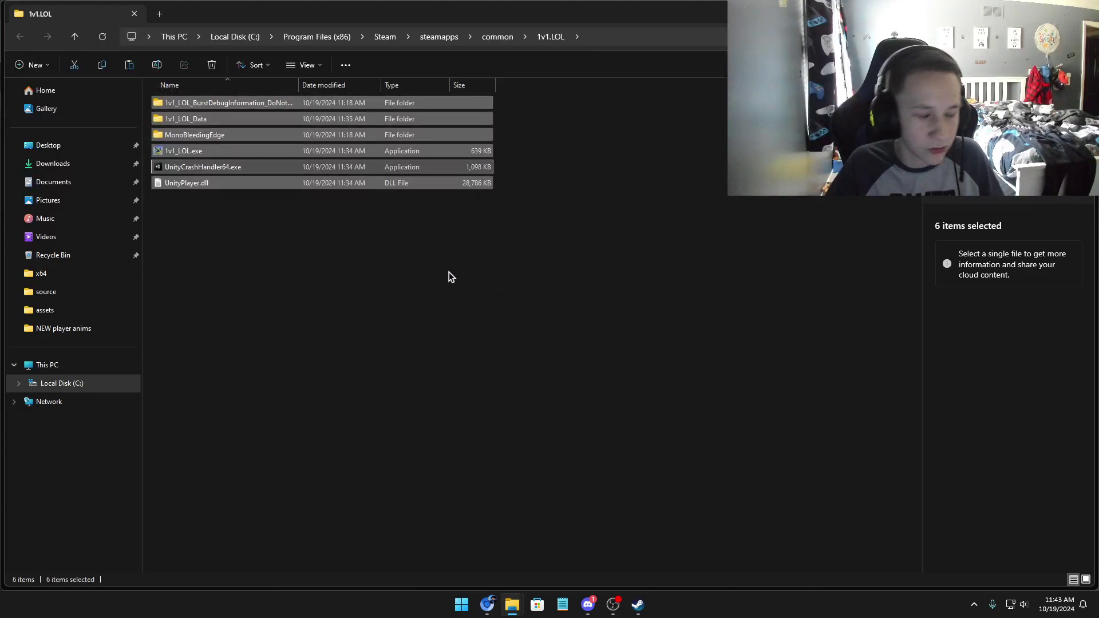
{"action": "left_click", "coordinate": [429, 375]}
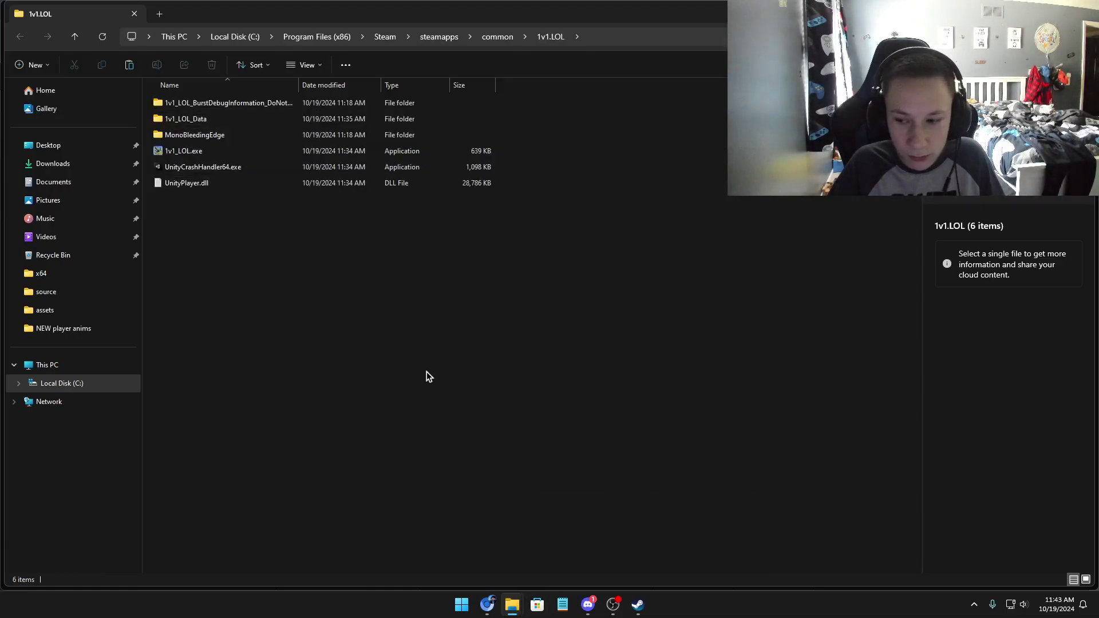
- Paste the copied depot files into the 1v1.LOL folder, replacing the files with the same names
{"action": "right_click", "coordinate": [425, 371]}
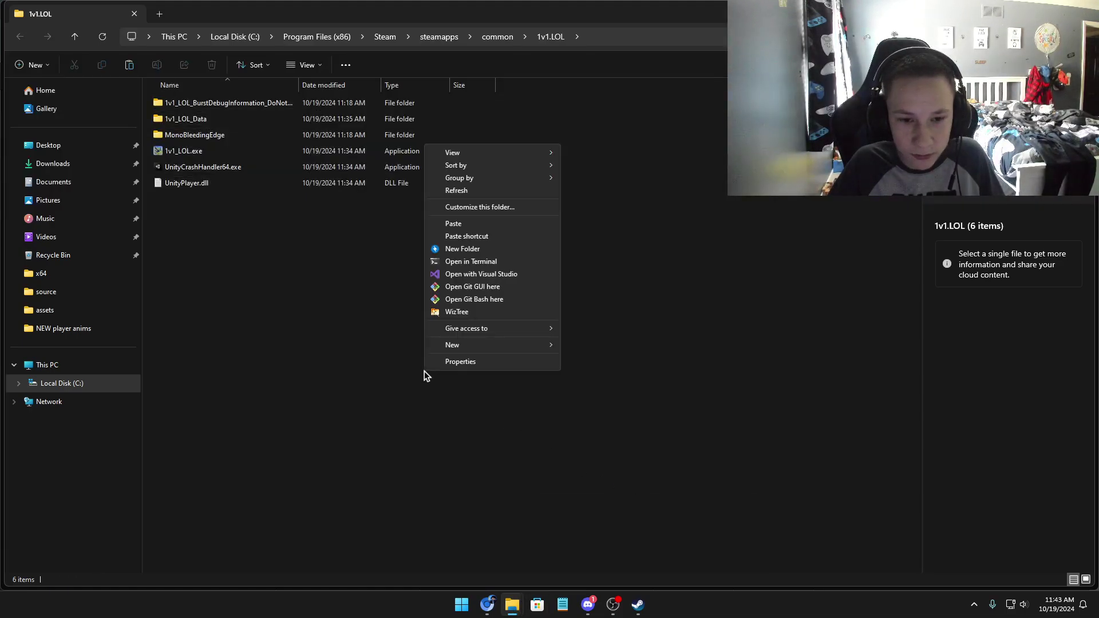
{"action": "left_click", "coordinate": [454, 224]}
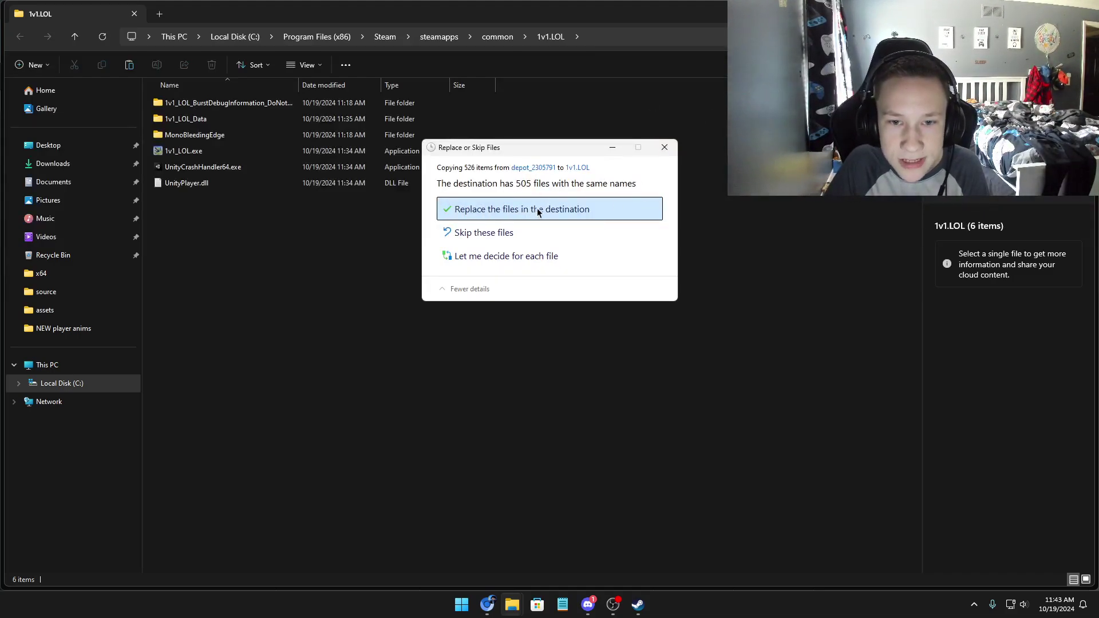
{"action": "left_click", "coordinate": [557, 211]}
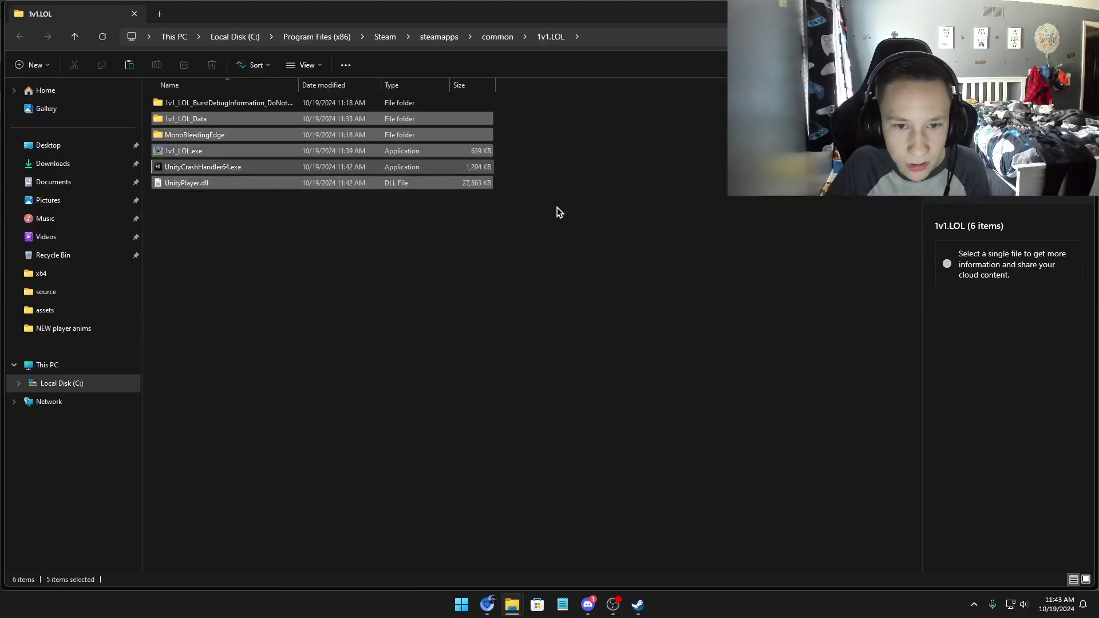
{"action": "left_click", "coordinate": [555, 210]}
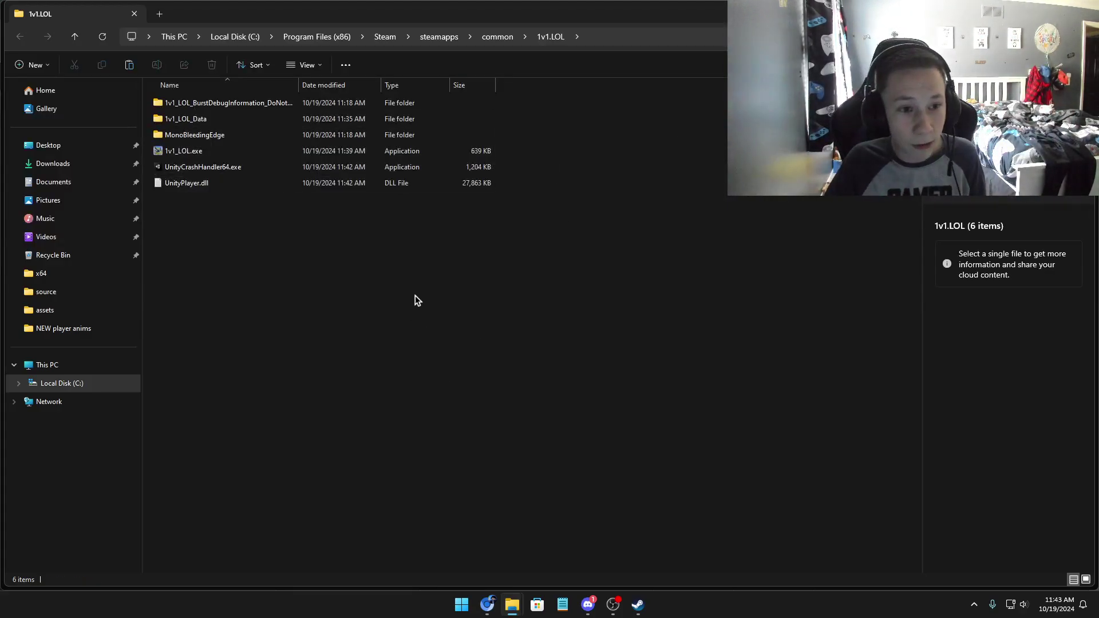
- Switch to Steam and launch 1v1.LOL in offline mode
{"action": "mouse_move", "coordinate": [637, 604]}
{"action": "left_click", "coordinate": [619, 567]}
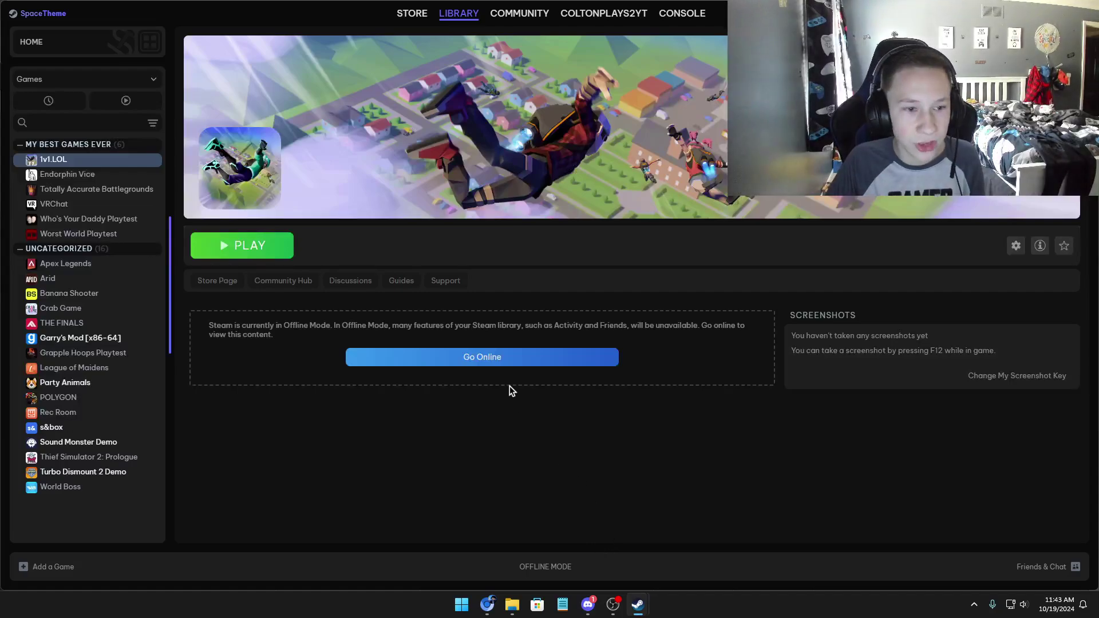
{"action": "left_click", "coordinate": [243, 247]}
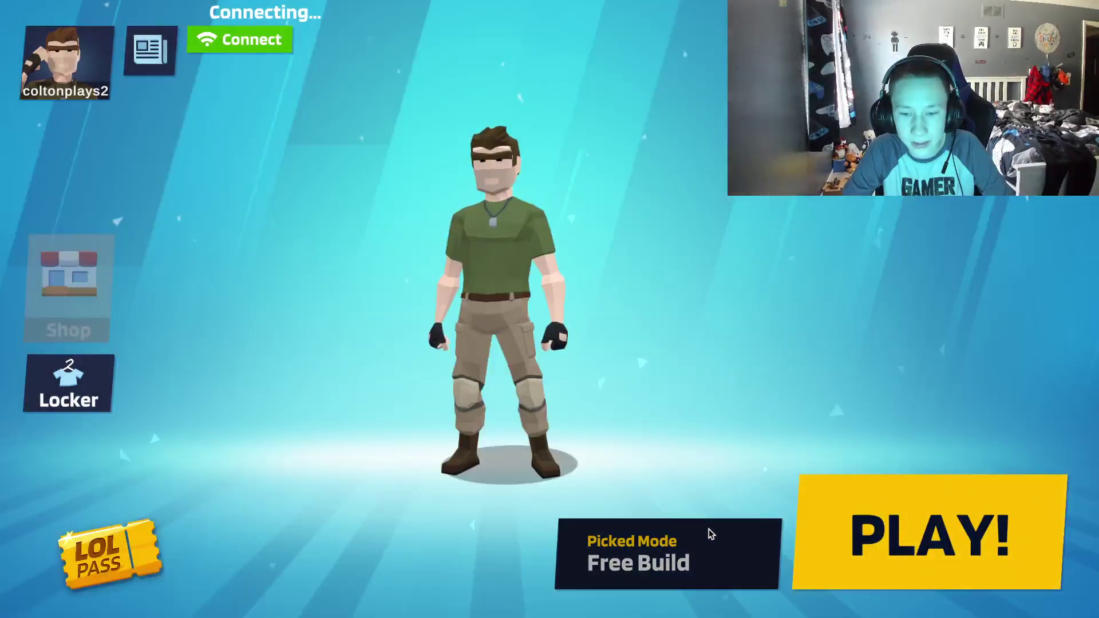
- Pick the Free Build practice mode in 1v1.LOL and start the match
{"action": "left_click", "coordinate": [737, 550]}
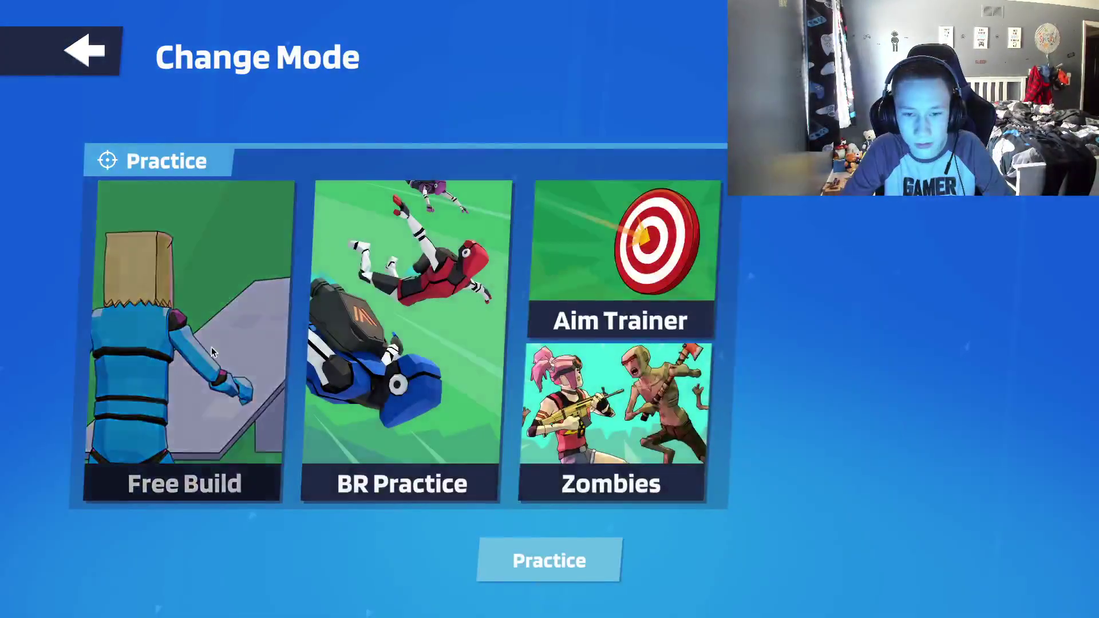
{"action": "left_click", "coordinate": [212, 352]}
{"action": "left_click", "coordinate": [909, 519]}
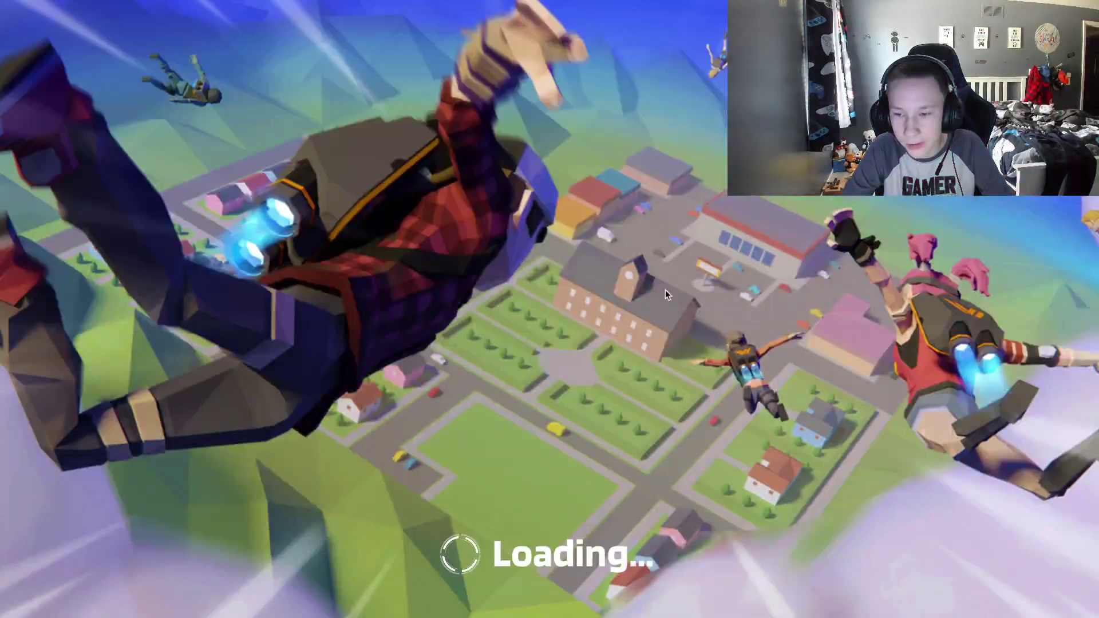
- Test building in the Free Build match by placing a series of walls and ramps
{"action": "key", "text": "z"}
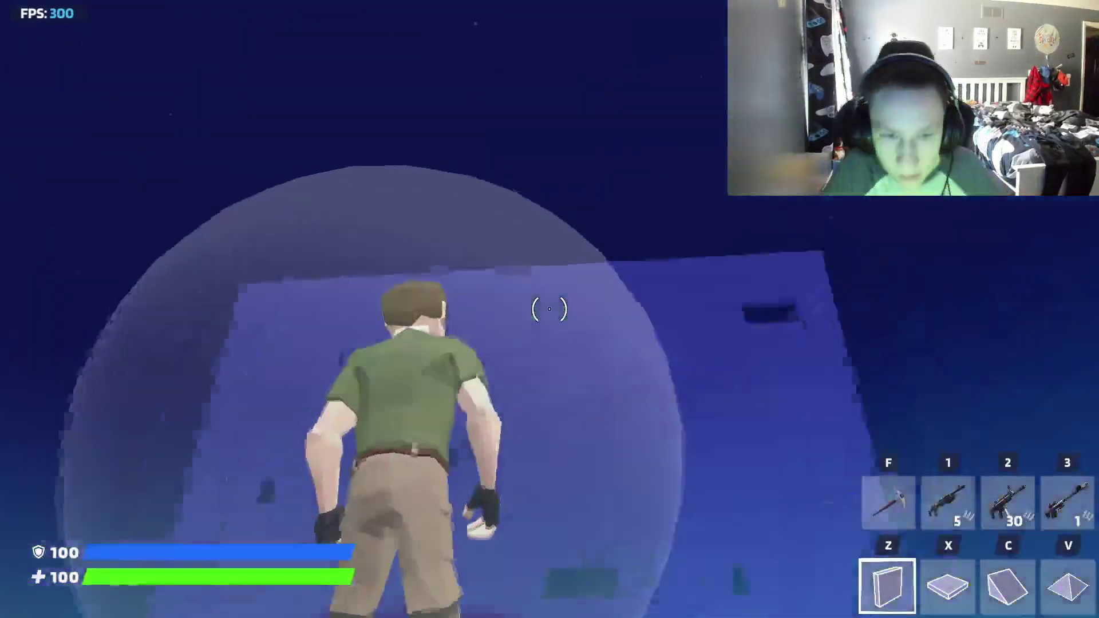
{"action": "key", "text": "c"}
{"action": "key", "text": "z"}
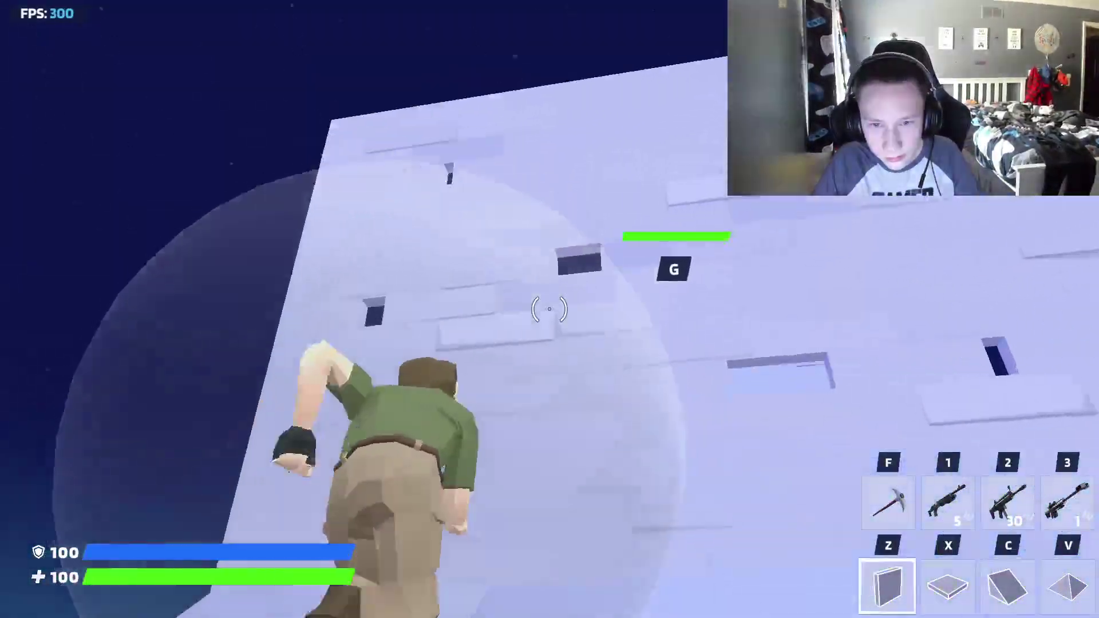
{"action": "left_click", "coordinate": [549, 309]}
{"action": "key", "text": "c"}
{"action": "left_click", "coordinate": [549, 310]}
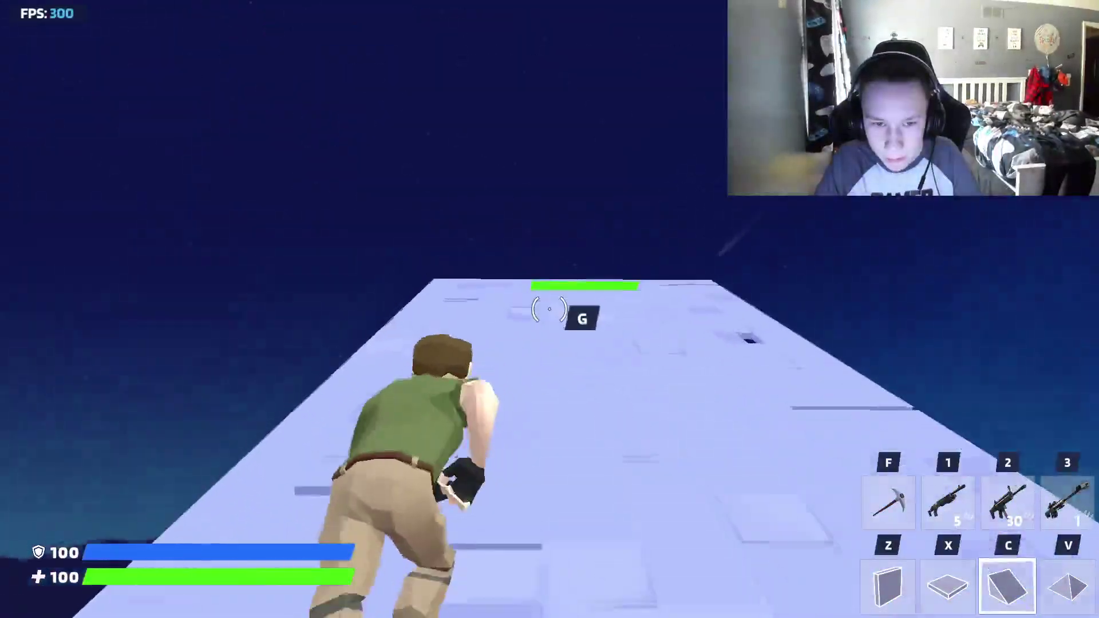
{"action": "key", "text": "z"}
{"action": "left_click", "coordinate": [549, 310]}
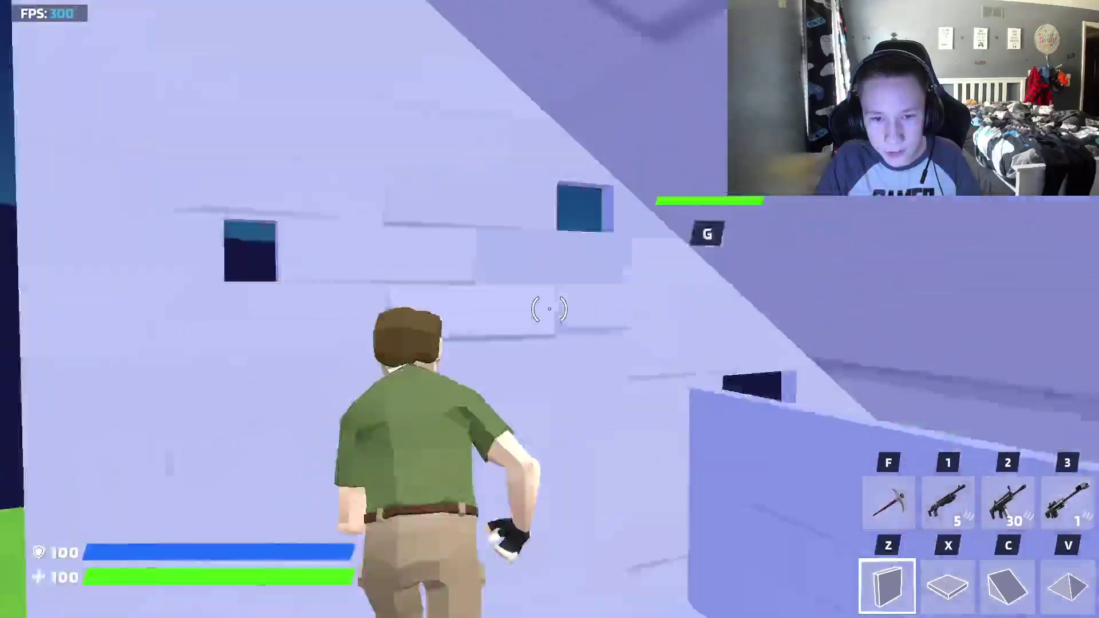
{"action": "left_click", "coordinate": [550, 309]}
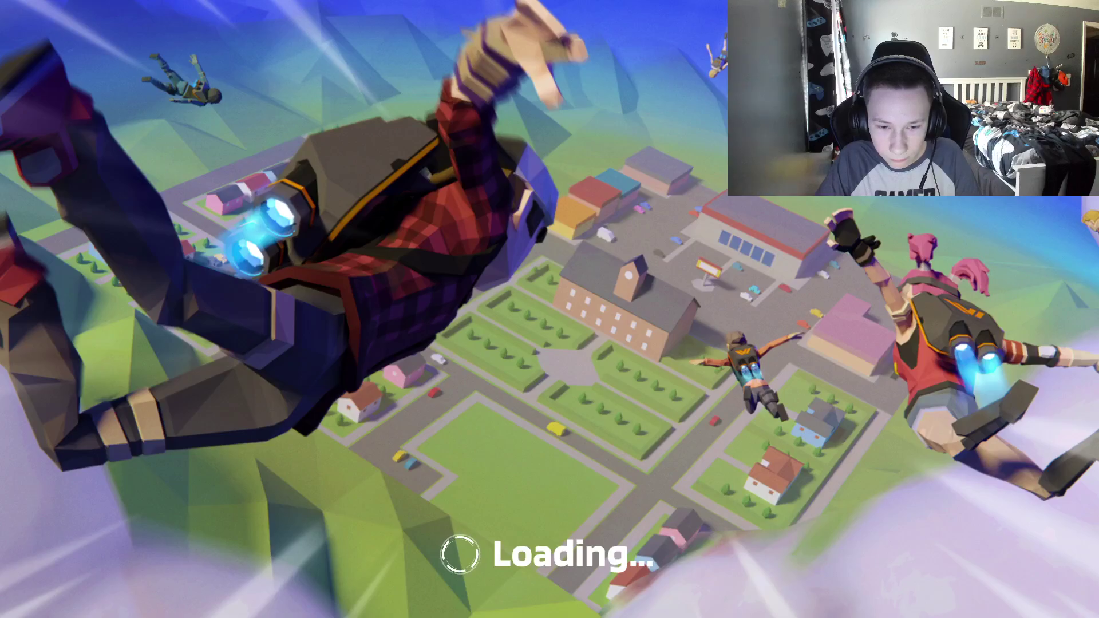
- Return to the 1v1.LOL window and start a new match in Free Build mode
{"action": "key", "text": "super"}
{"action": "mouse_move", "coordinate": [650, 604]}
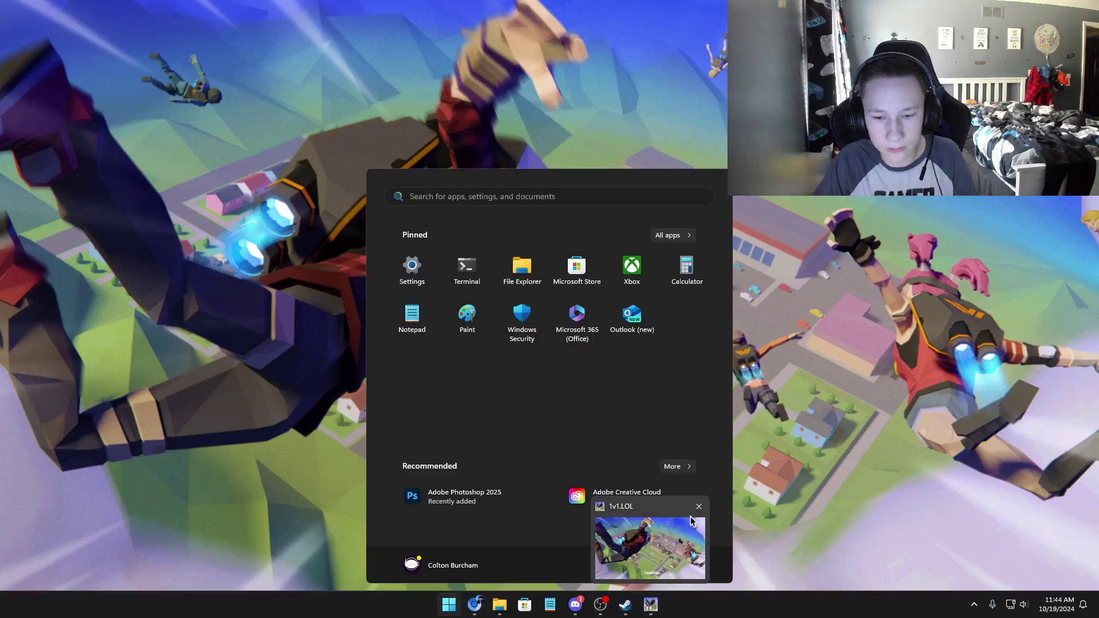
{"action": "left_click", "coordinate": [675, 538]}
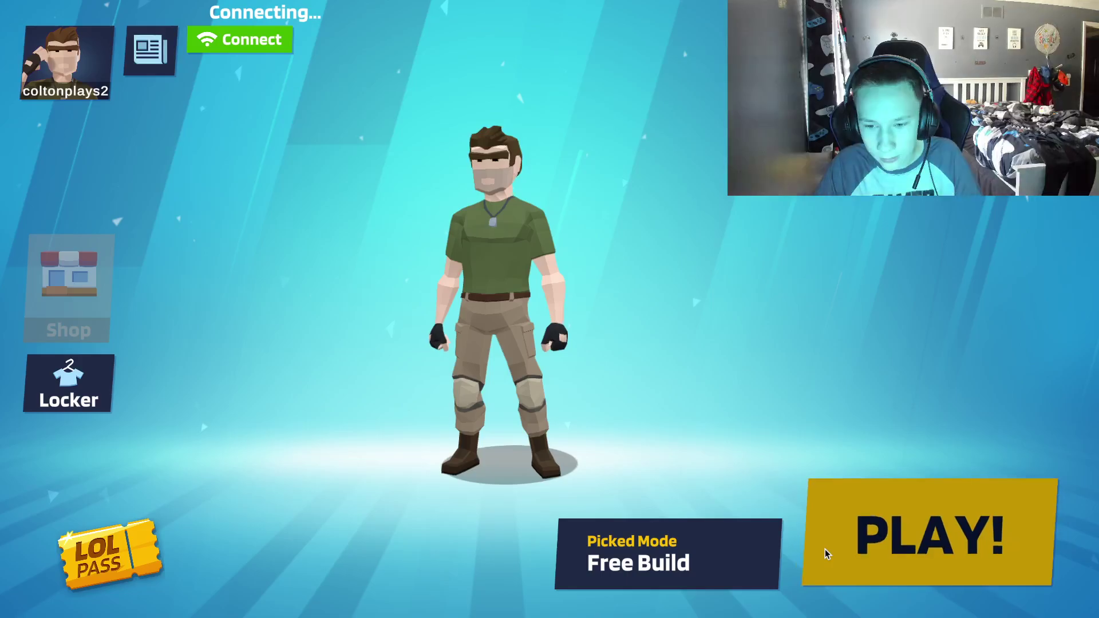
{"action": "left_click", "coordinate": [825, 548]}
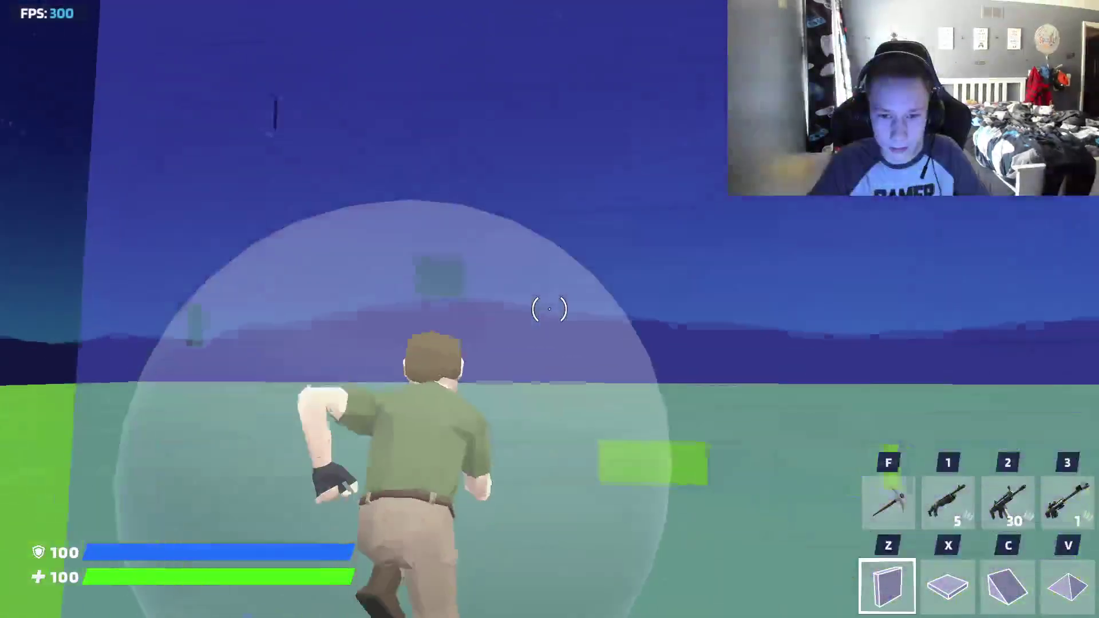
- Place two ramps ahead of the character and add a wall in the Free Build match
{"action": "key", "text": "c"}
{"action": "left_click", "coordinate": [549, 309]}
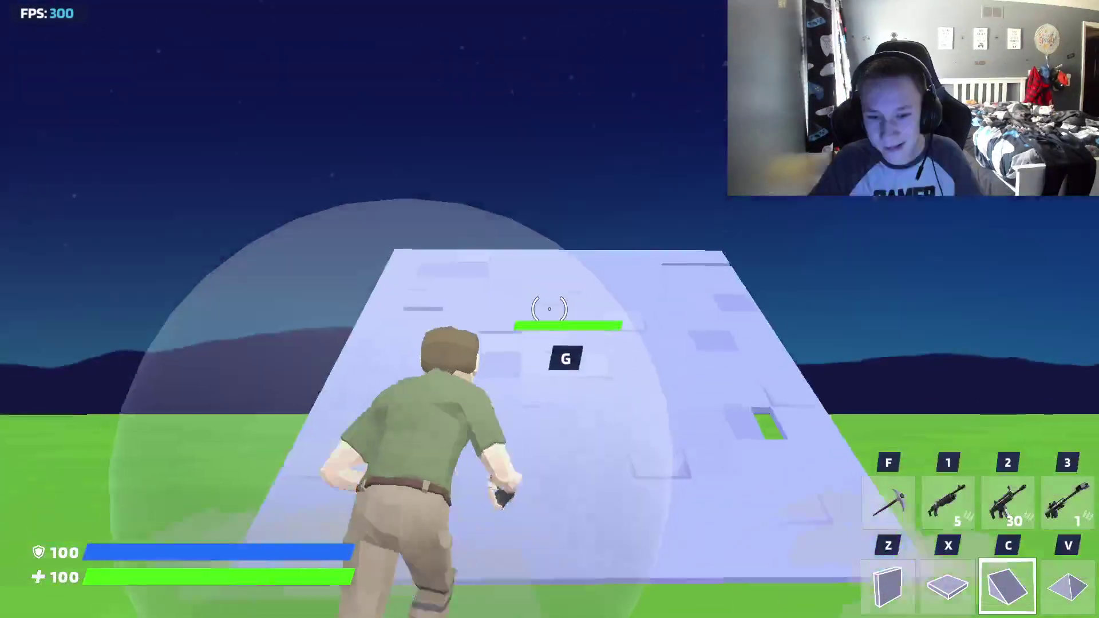
{"action": "key", "text": "z"}
{"action": "key", "text": "c"}
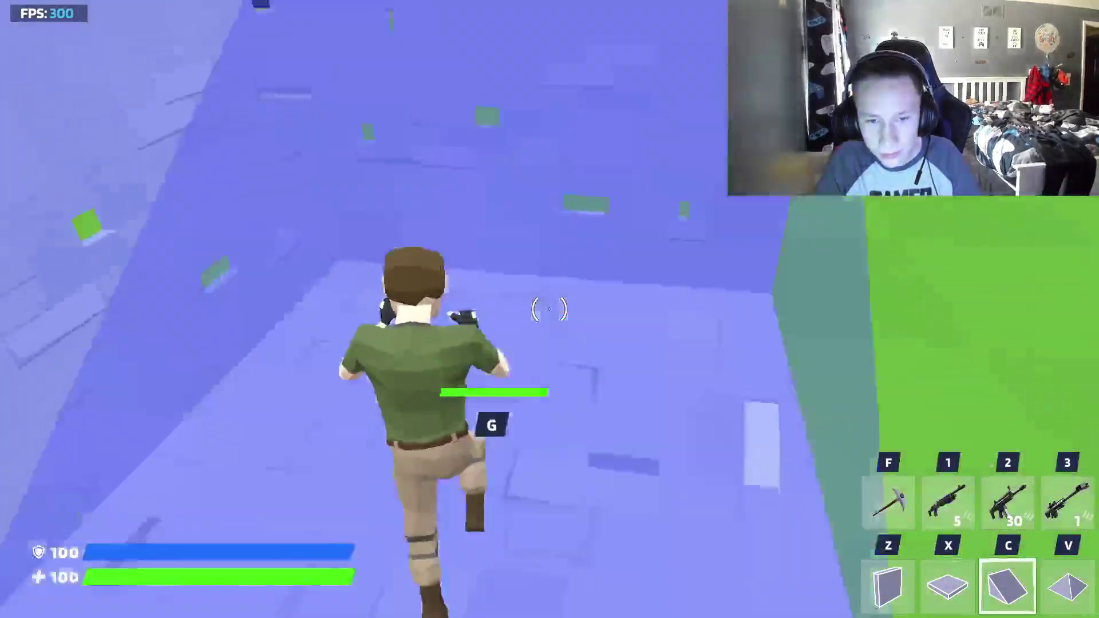
{"action": "left_click", "coordinate": [549, 309]}
{"action": "key", "text": "z"}
{"action": "left_click", "coordinate": [550, 309]}
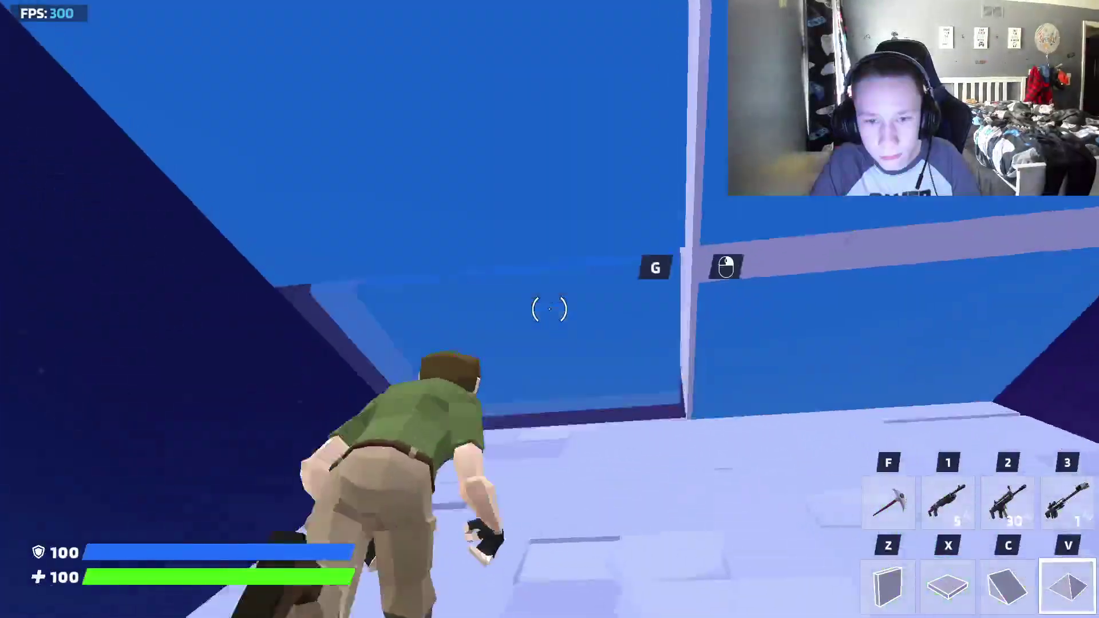
- Extend the build with floor pieces ahead of the character and place a wall
{"action": "key", "text": "x"}
{"action": "left_click", "coordinate": [549, 309]}
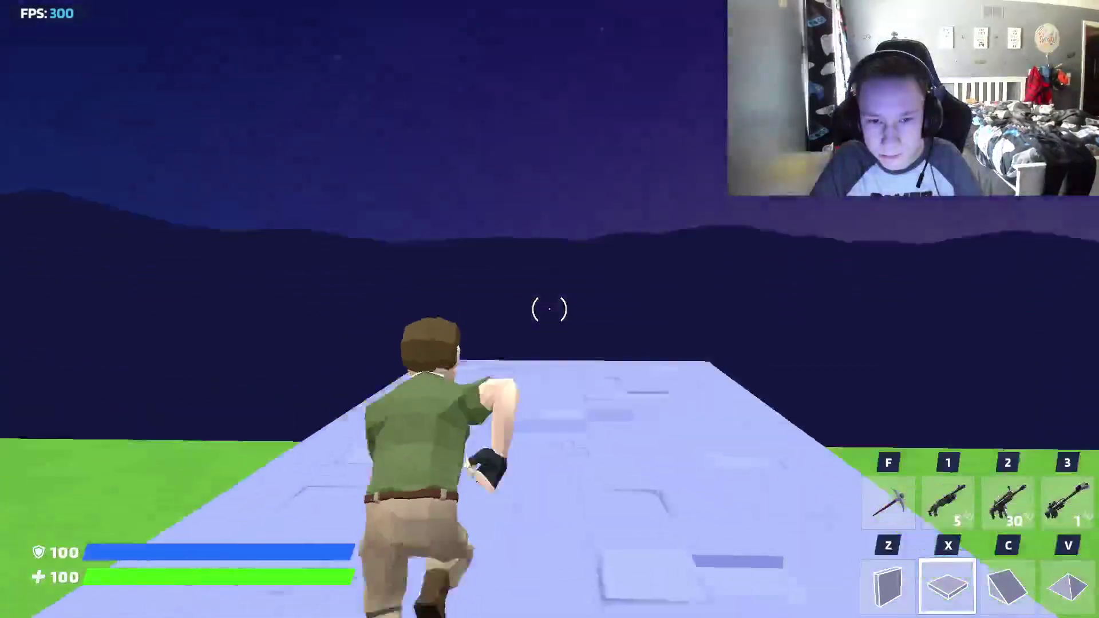
{"action": "left_click", "coordinate": [549, 309]}
{"action": "key", "text": "z"}
{"action": "left_click", "coordinate": [550, 309]}
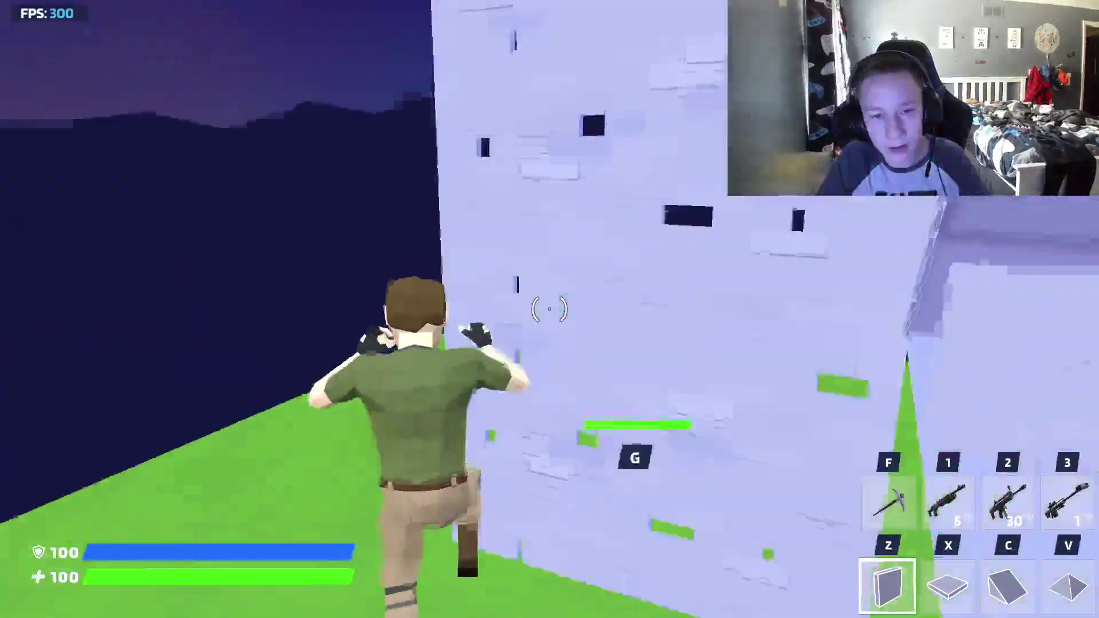
- Place a ramp, a floor and a pyramid roof piece, and equip the pickaxe
{"action": "key", "text": "f"}
{"action": "key", "text": "c"}
{"action": "left_click", "coordinate": [549, 309]}
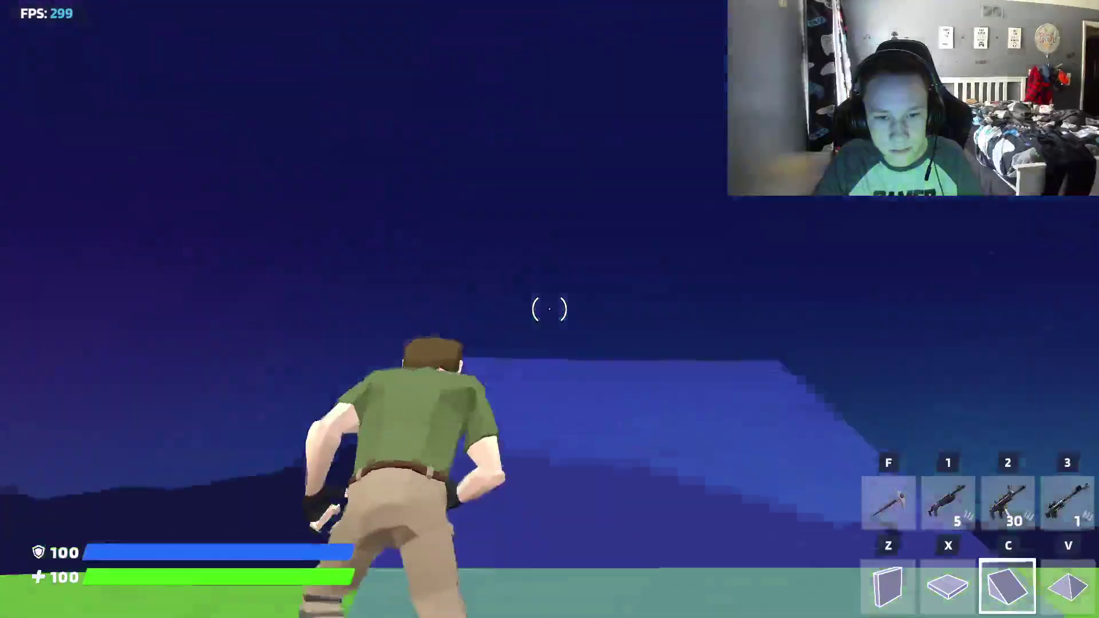
{"action": "key", "text": "x"}
{"action": "left_click", "coordinate": [550, 309]}
{"action": "key", "text": "v"}
{"action": "left_click", "coordinate": [550, 309]}
{"action": "key", "text": "f"}
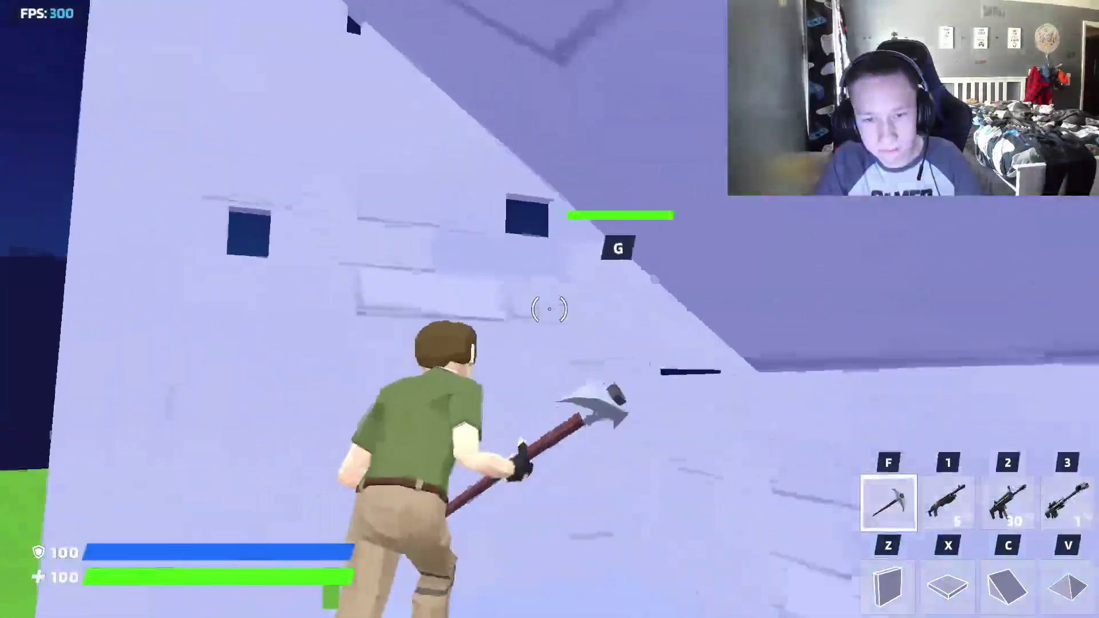
- Build a box section from a wall, a floor, a pyramid roof piece and a second wall
{"action": "key", "text": "x"}
{"action": "key", "text": "z"}
{"action": "left_click", "coordinate": [550, 309]}
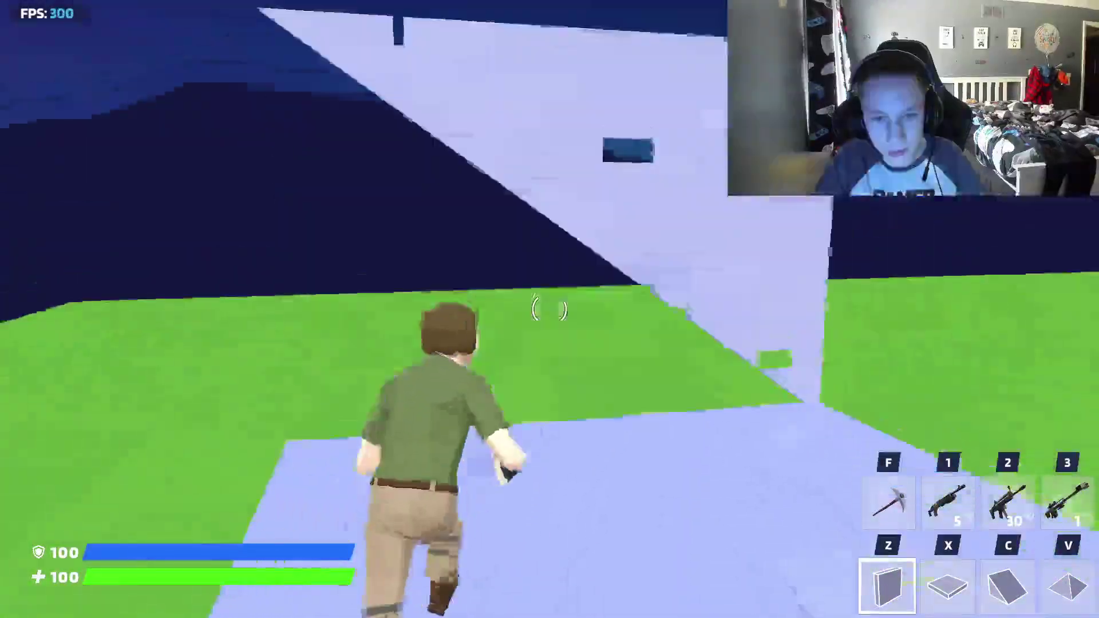
{"action": "key", "text": "x"}
{"action": "left_click", "coordinate": [550, 309]}
{"action": "key", "text": "v"}
{"action": "left_click", "coordinate": [550, 309]}
{"action": "key", "text": "z"}
{"action": "left_click", "coordinate": [549, 309]}
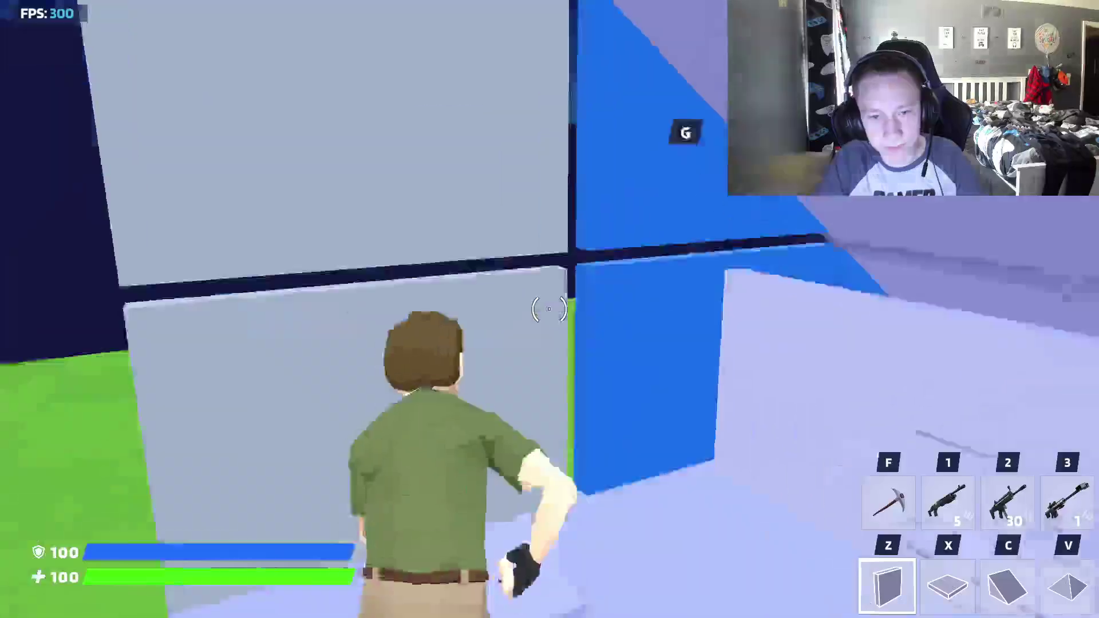
- Add another wall and a ramp to the structure, and switch back to the pickaxe
{"action": "key", "text": "x"}
{"action": "key", "text": "z"}
{"action": "left_click", "coordinate": [550, 309]}
{"action": "key", "text": "c"}
{"action": "left_click", "coordinate": [550, 309]}
{"action": "key", "text": "v"}
{"action": "key", "text": "f"}
- Place a wall, a floor and a ramp in sequence, finishing with the pickaxe in hand
{"action": "key", "text": "z"}
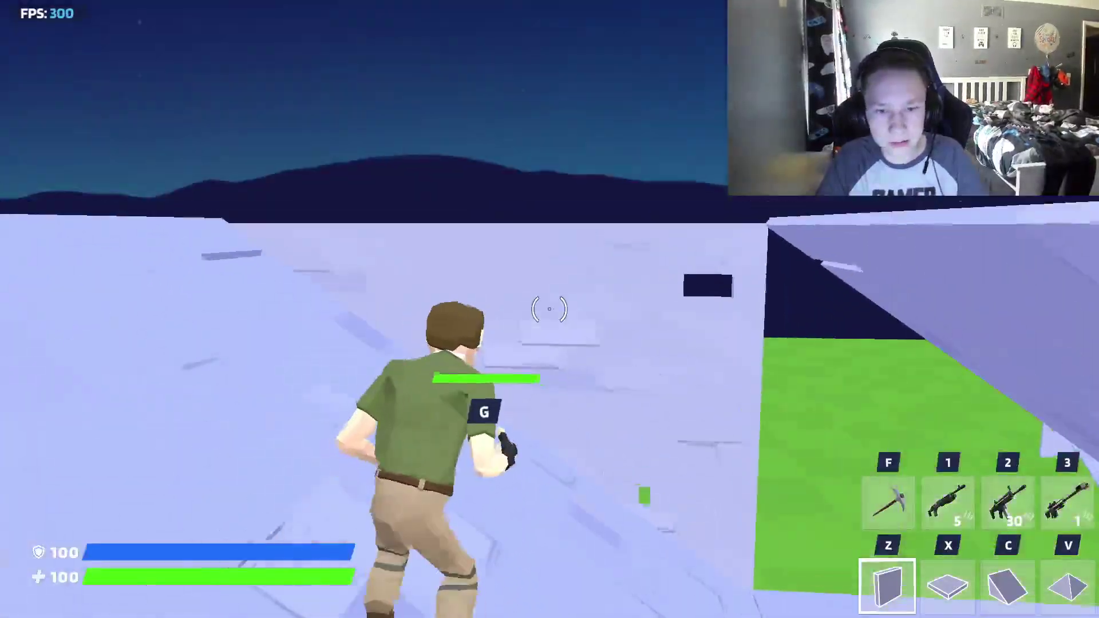
{"action": "left_click", "coordinate": [550, 309]}
{"action": "key", "text": "x"}
{"action": "left_click", "coordinate": [550, 309]}
{"action": "key", "text": "c"}
{"action": "left_click", "coordinate": [550, 309]}
{"action": "key", "text": "f"}
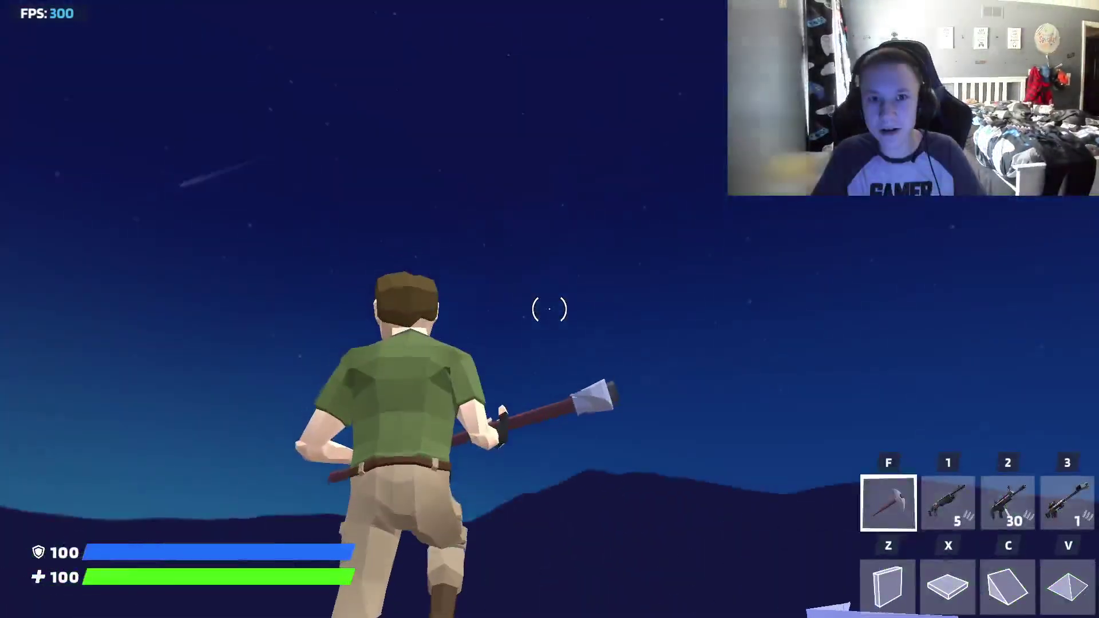
- Leave the running match and switch to OBS Studio
{"action": "key", "text": "super"}
{"action": "left_click", "coordinate": [599, 605]}
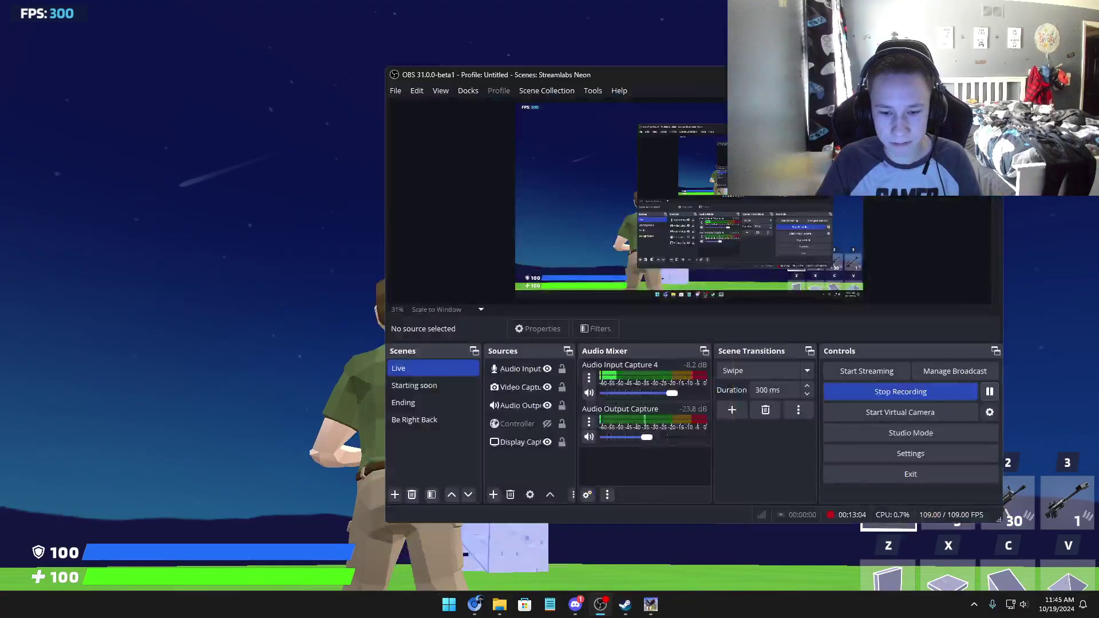